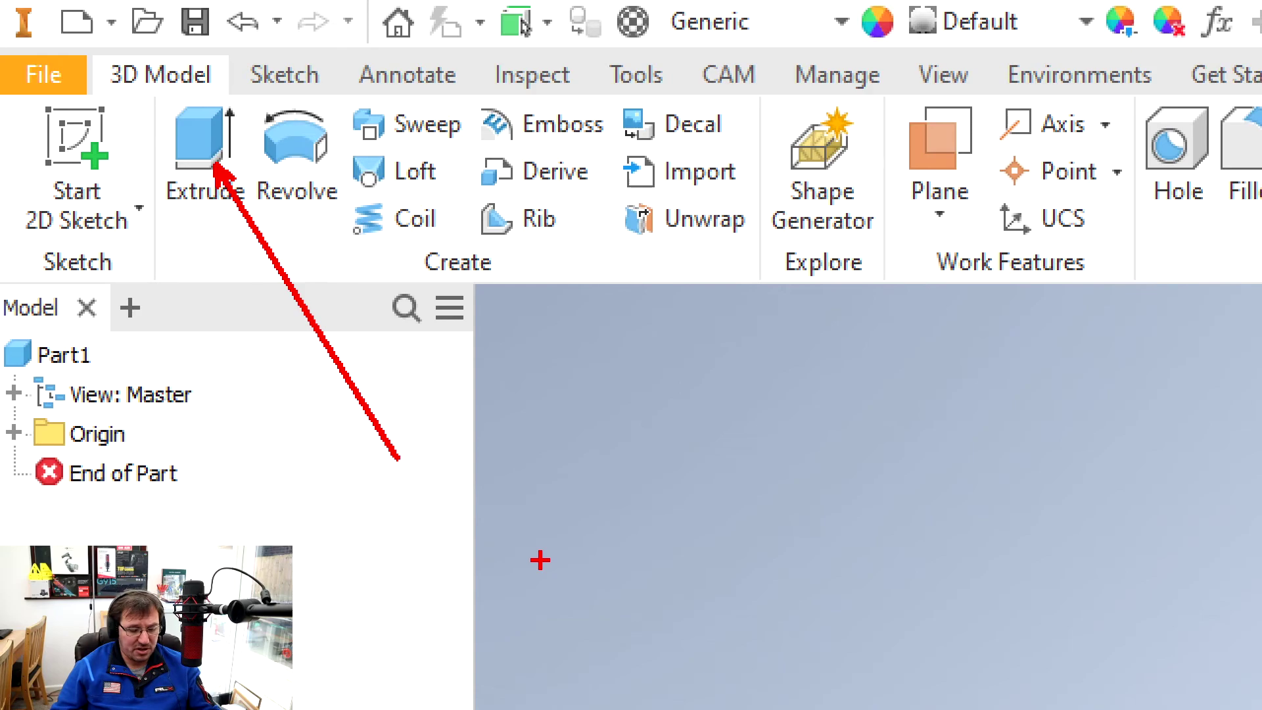
Start a sketch on the XY plane and draw a center-point rectangle at the origin
{"action": "key", "text": "Escape"}
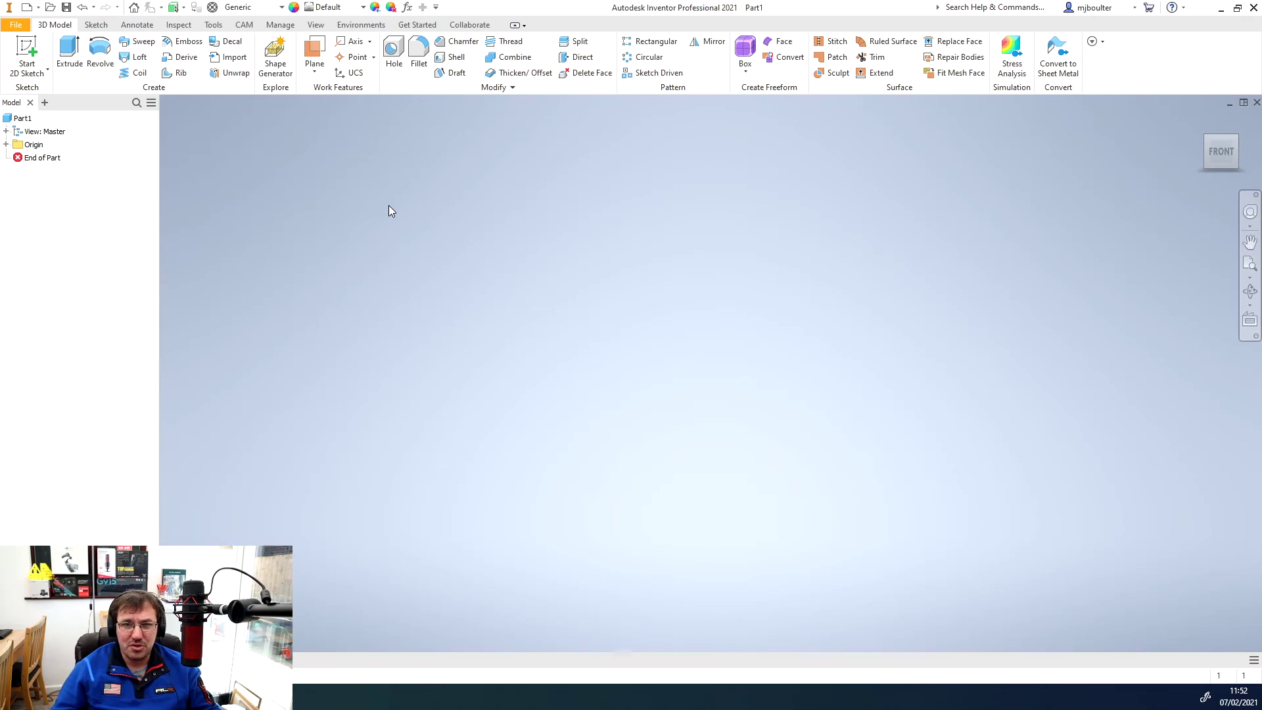
{"action": "left_click", "coordinate": [26, 63]}
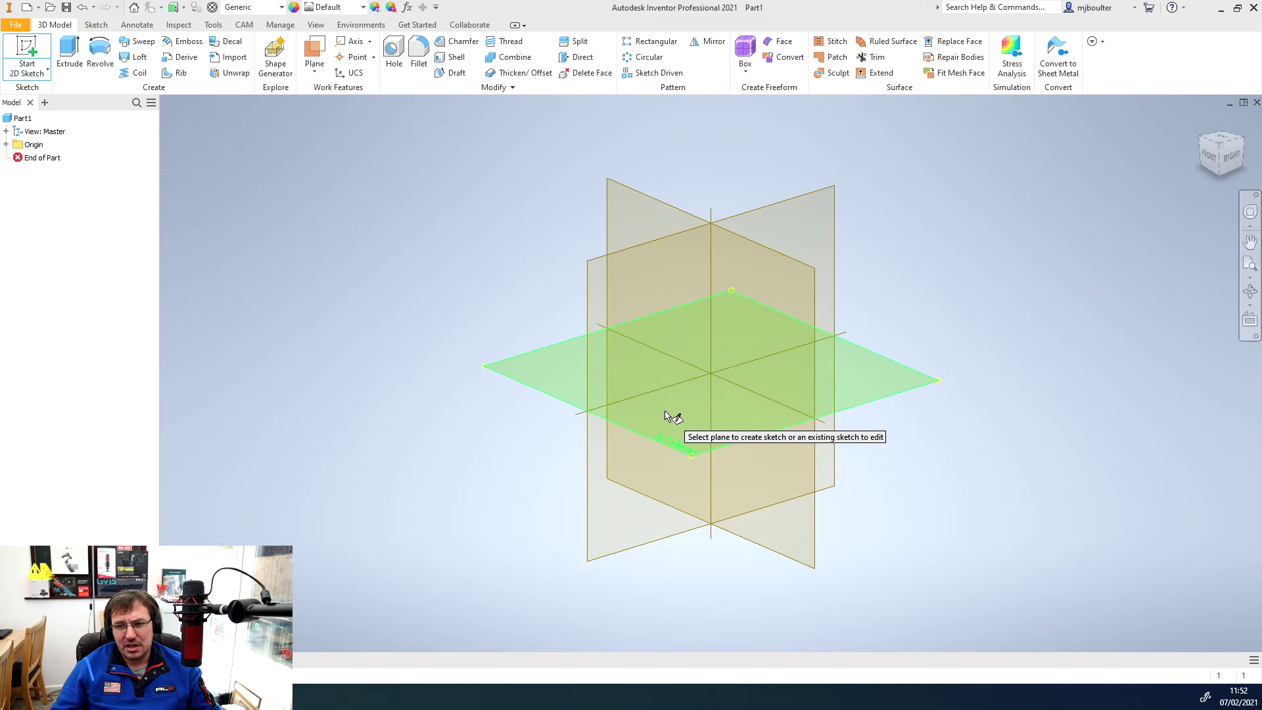
{"action": "left_click", "coordinate": [670, 412]}
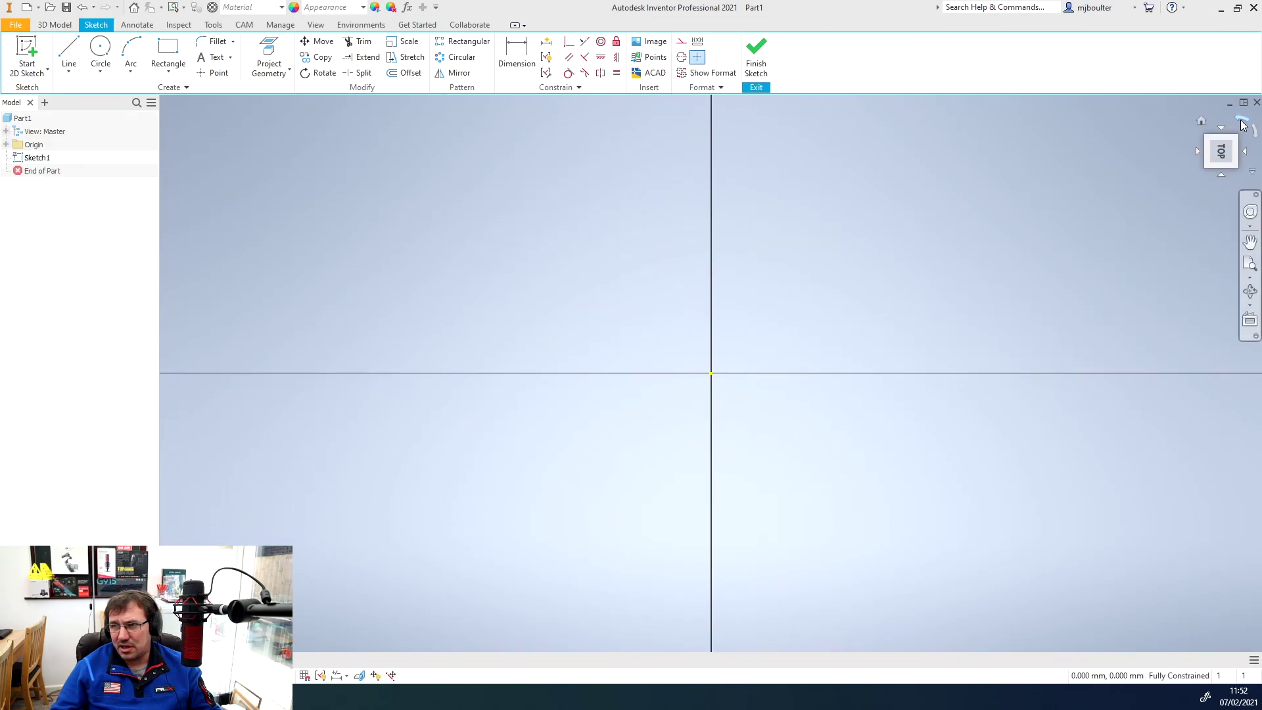
{"action": "left_click", "coordinate": [171, 69]}
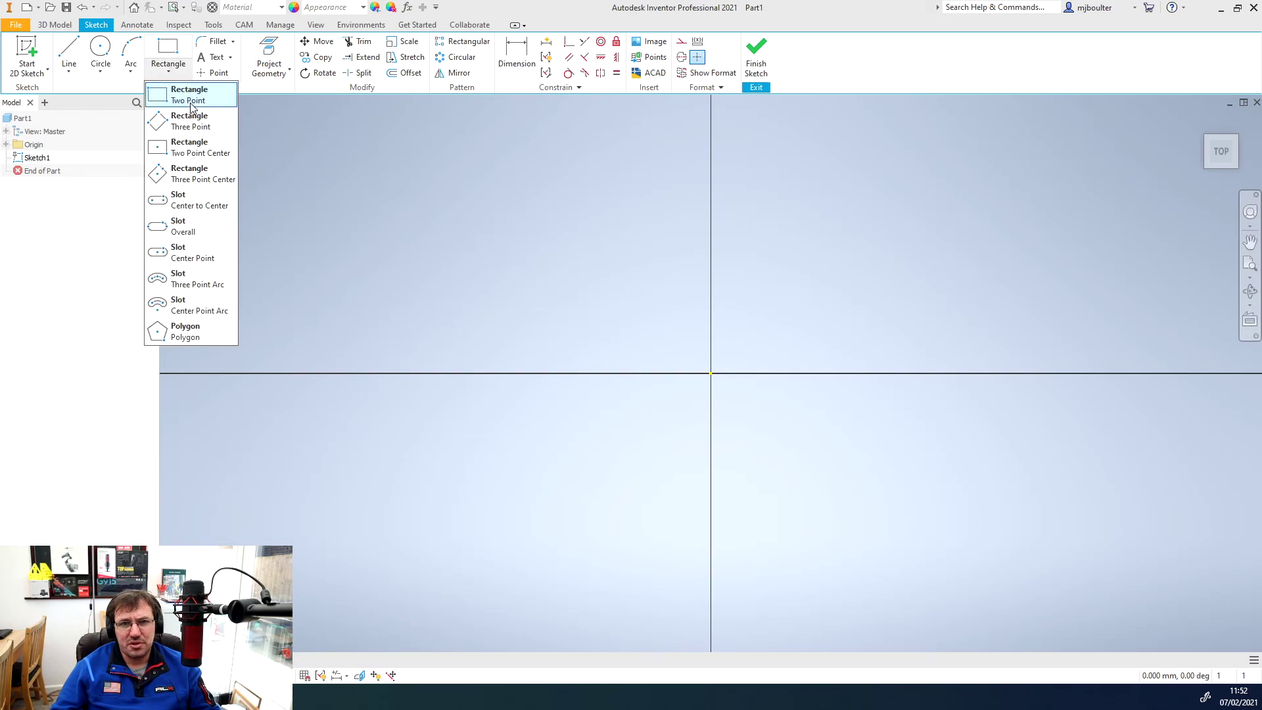
{"action": "left_click", "coordinate": [194, 153]}
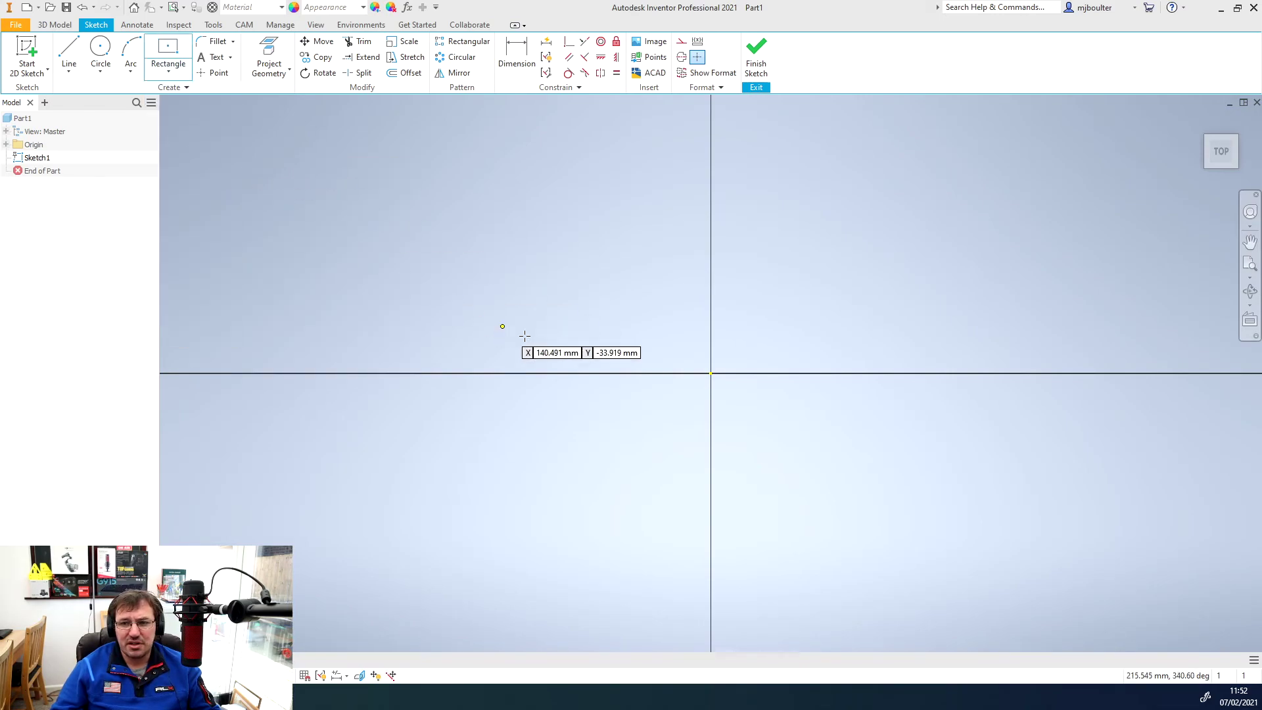
{"action": "left_click", "coordinate": [712, 374]}
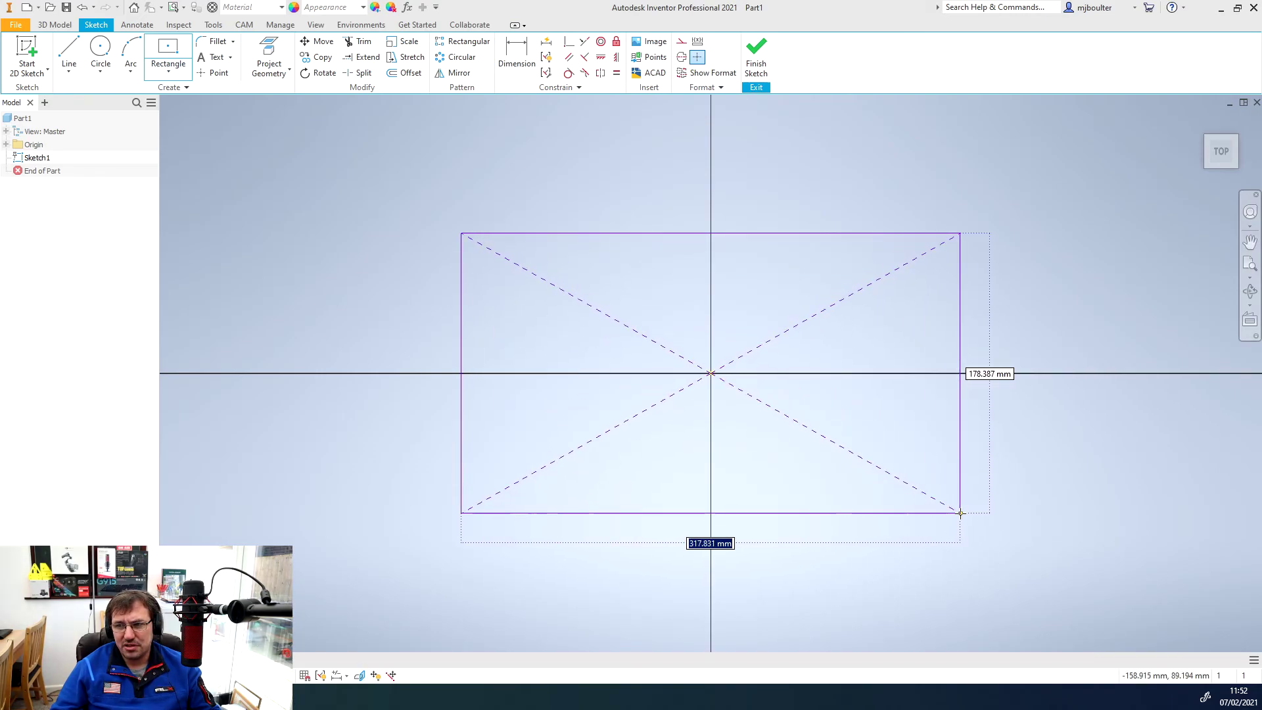
{"action": "left_click", "coordinate": [960, 513]}
Dimension the rectangle 317.831 wide and 178.387 tall
{"action": "key", "text": "d"}
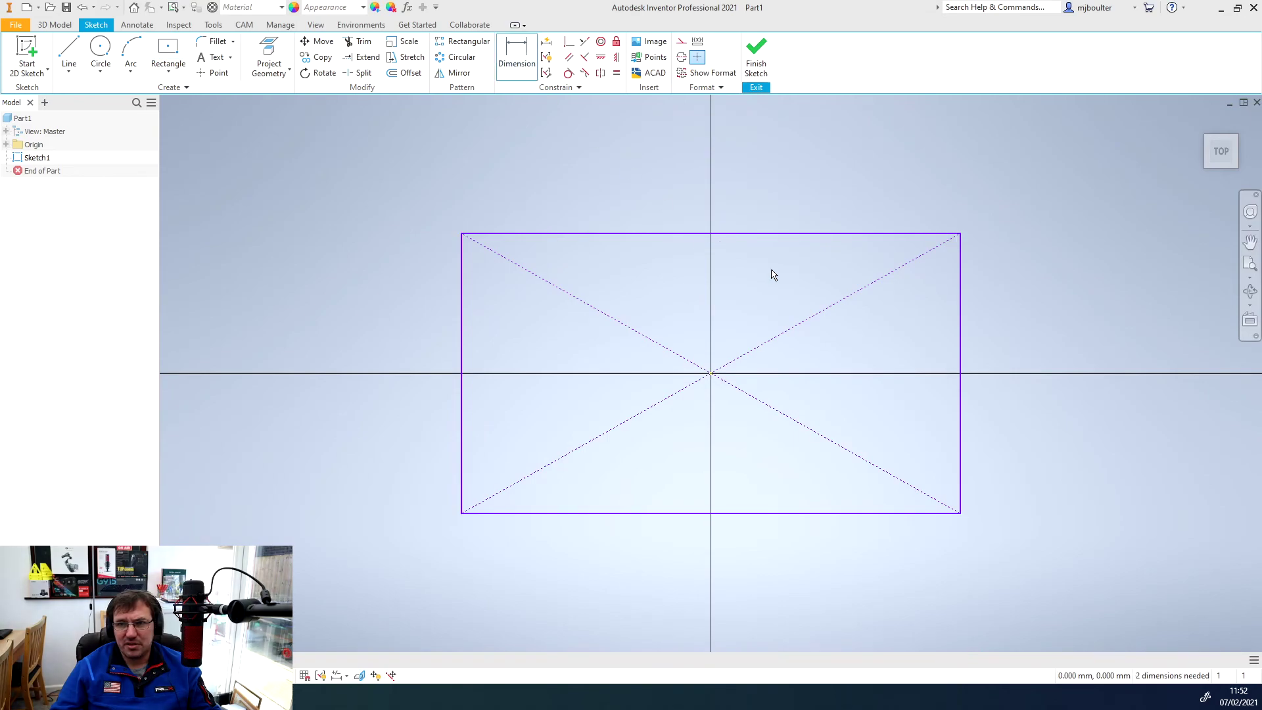
{"action": "left_click", "coordinate": [740, 234]}
{"action": "left_click", "coordinate": [683, 166]}
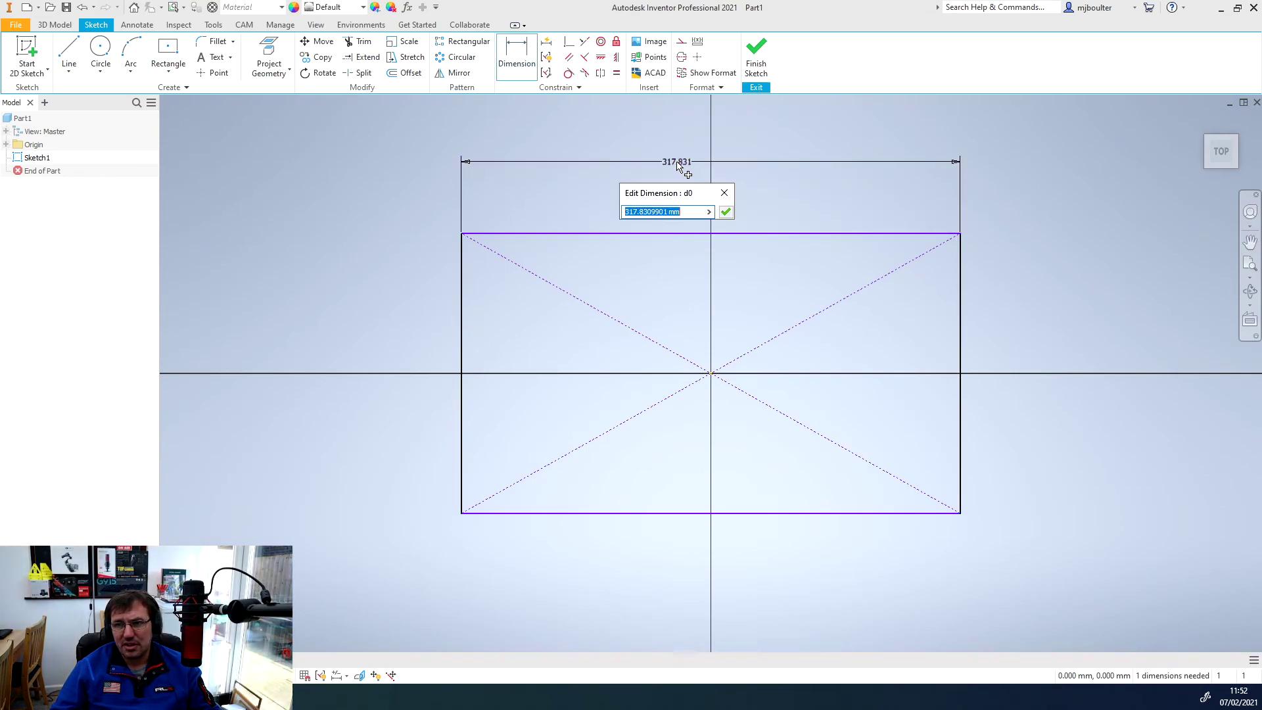
{"action": "left_click", "coordinate": [726, 212]}
{"action": "left_click", "coordinate": [963, 347]}
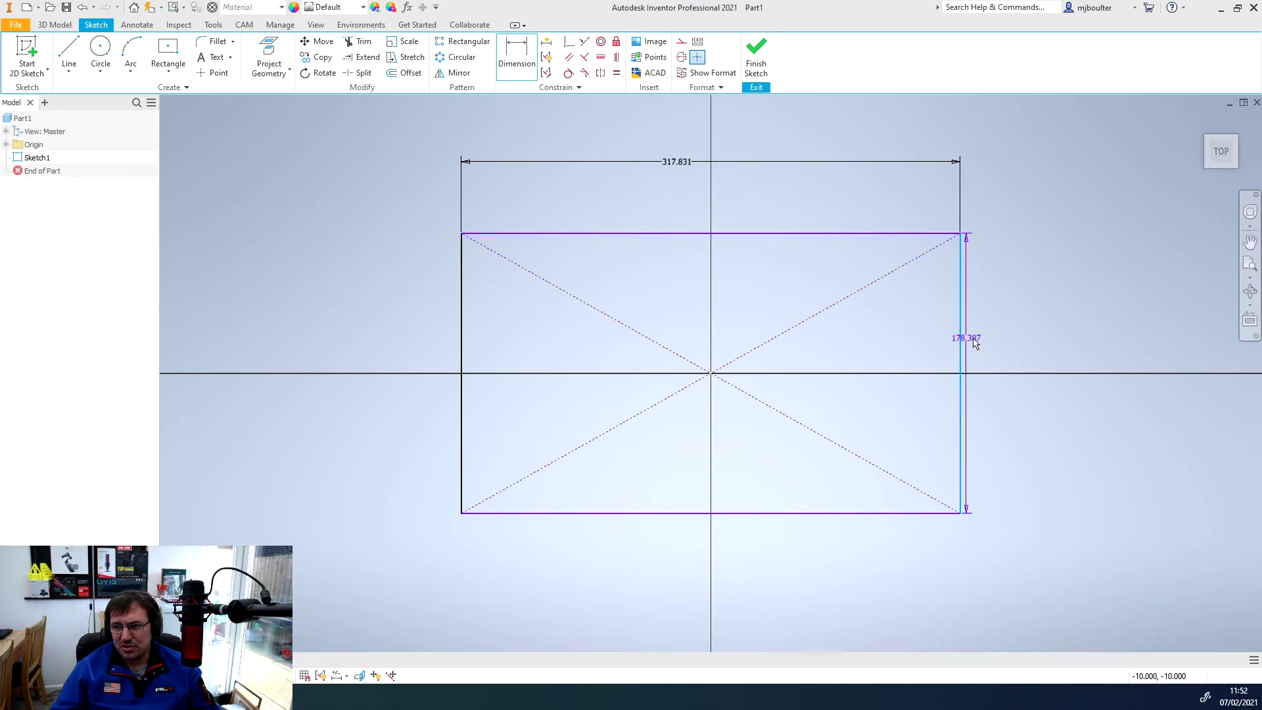
{"action": "left_click", "coordinate": [1081, 348]}
{"action": "left_click", "coordinate": [1123, 393]}
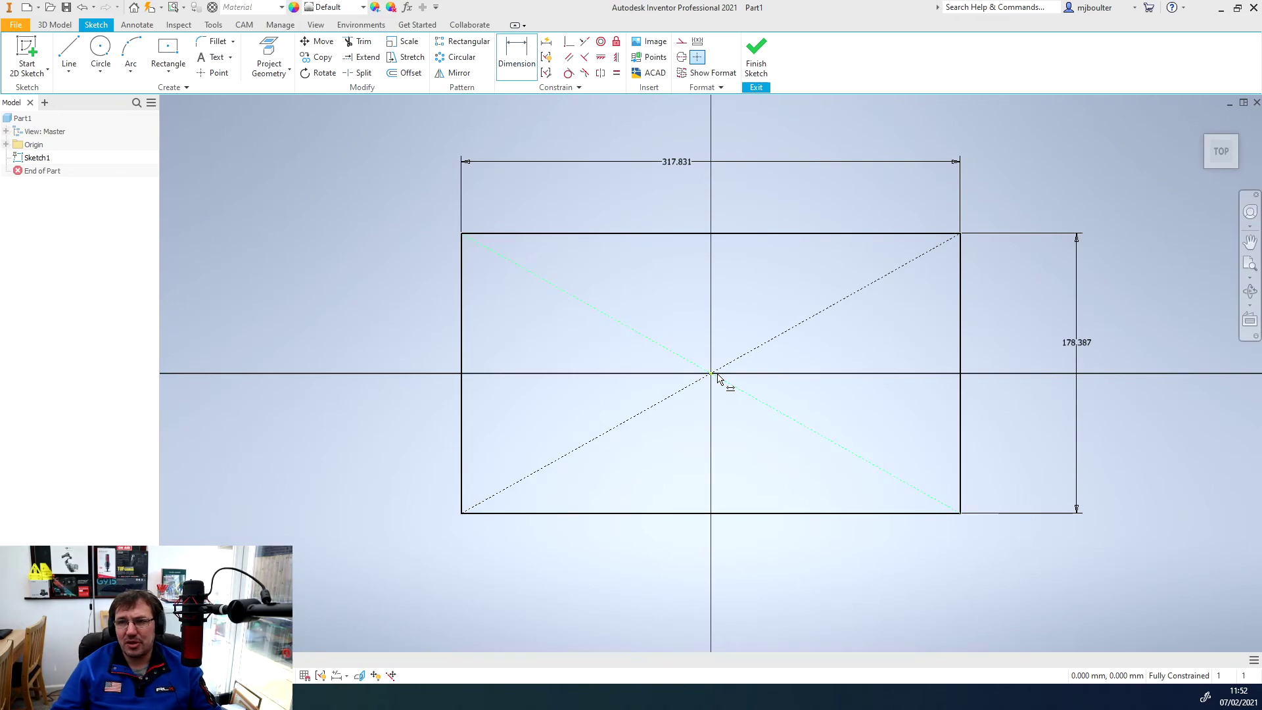
Finish the sketch and extrude the rectangle 102.75 mm into a solid block
{"action": "left_click", "coordinate": [756, 56]}
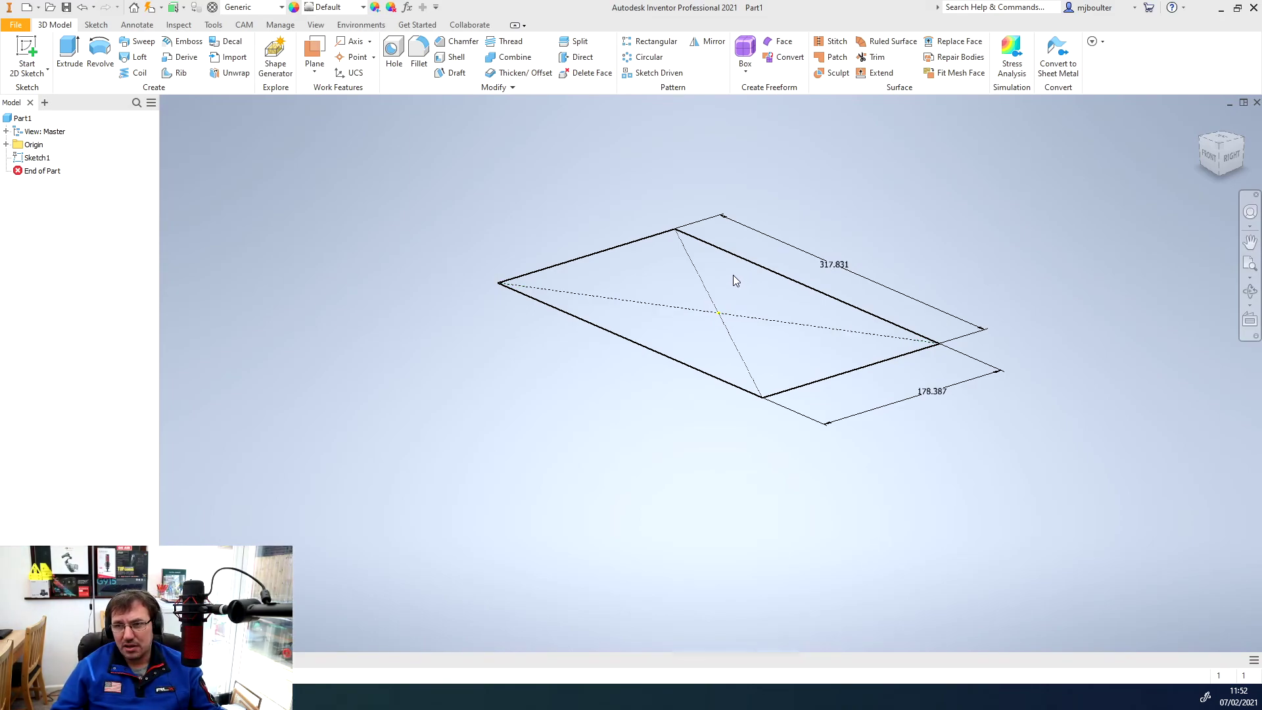
{"action": "middle_click_drag", "start_coordinate": [732, 275], "coordinate": [733, 295], "text": "shift"}
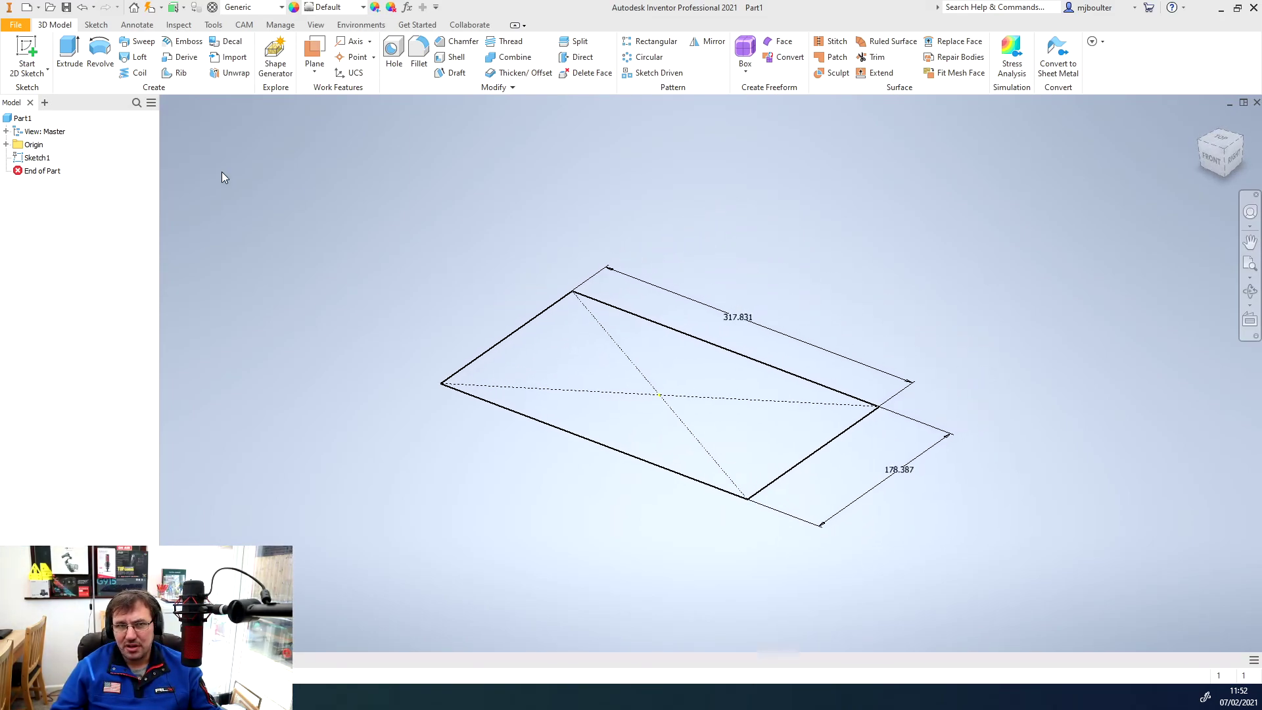
{"action": "left_click", "coordinate": [77, 56]}
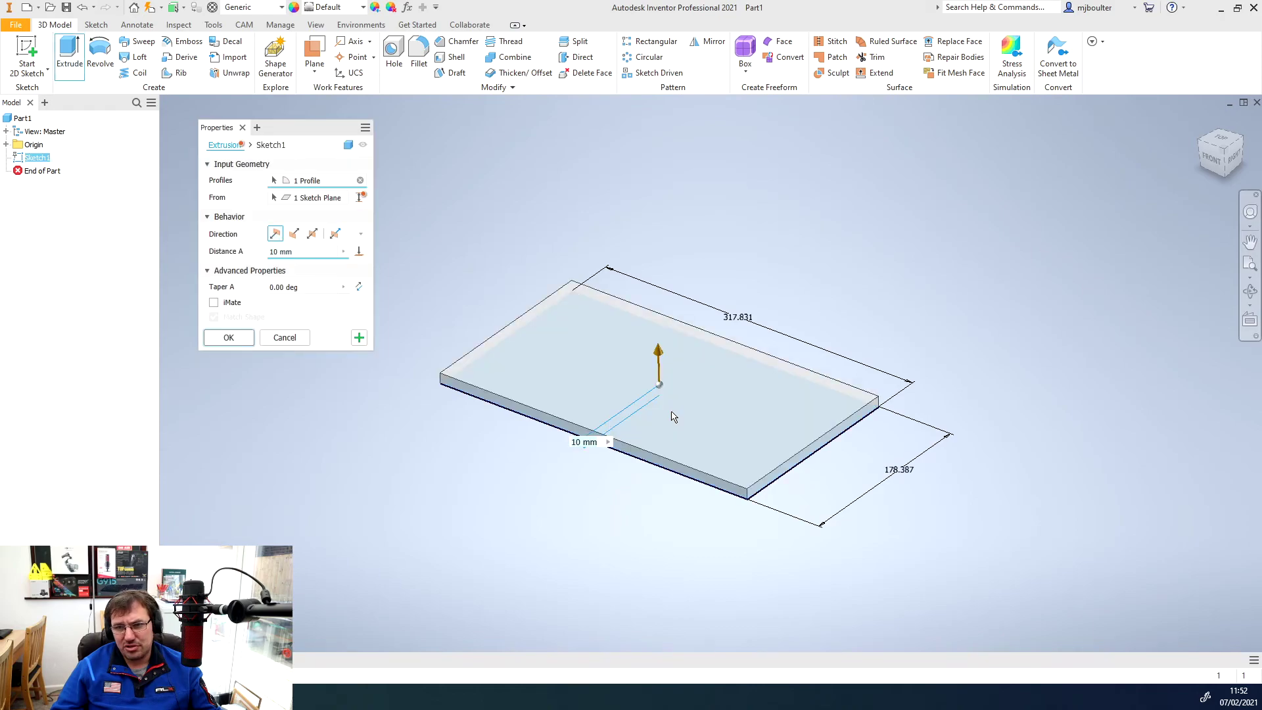
{"action": "left_click_drag", "start_coordinate": [659, 360], "coordinate": [664, 259]}
{"action": "key", "text": "Return"}
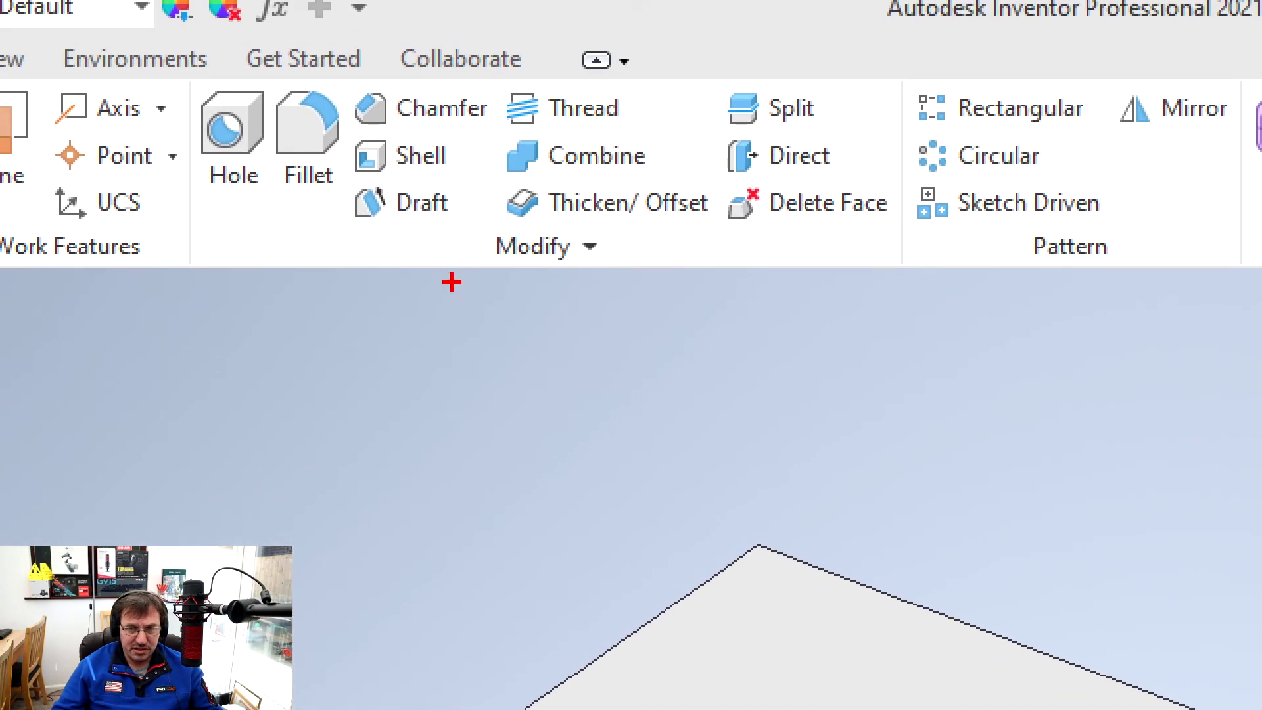
Shell the block to 2 mm wall thickness, removing the top face
{"action": "mouse_move", "coordinate": [421, 154]}
{"action": "left_mouse_down", "text": "ctrl+shift"}
{"action": "mouse_move", "coordinate": [578, 296]}
{"action": "mouse_move", "coordinate": [611, 355]}
{"action": "left_mouse_up", "text": "ctrl+shift"}
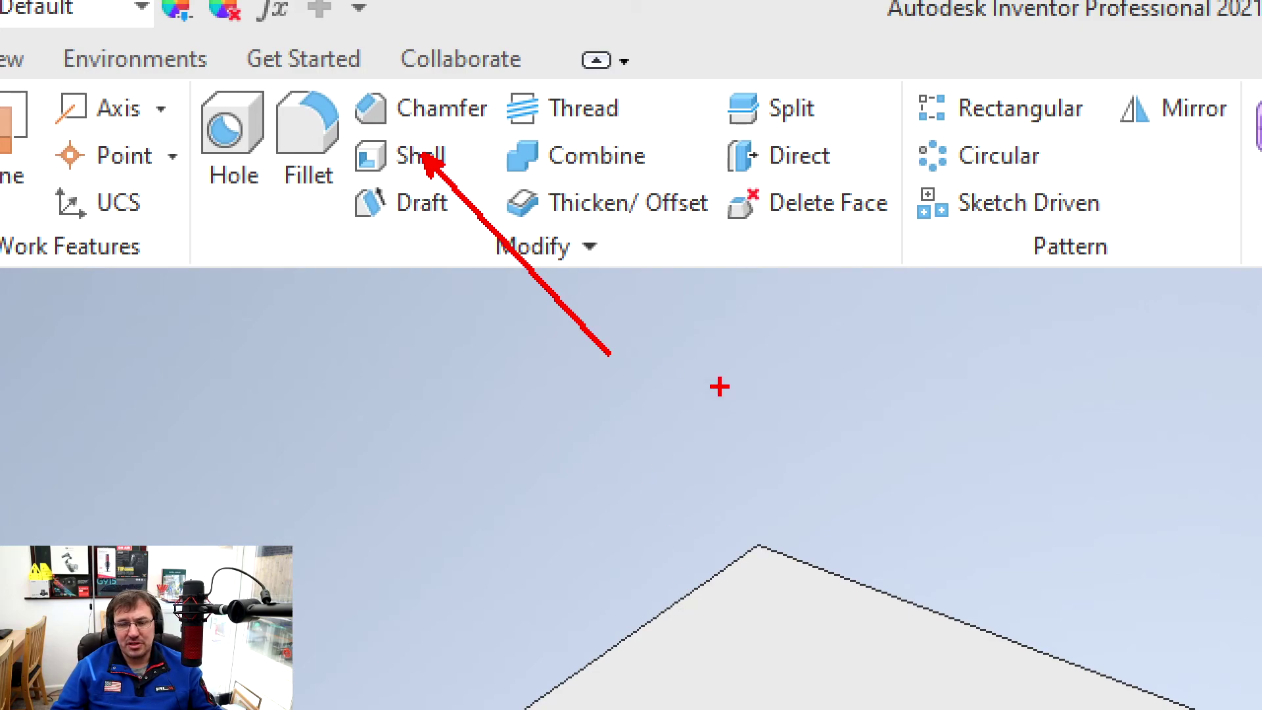
{"action": "key", "text": "Escape"}
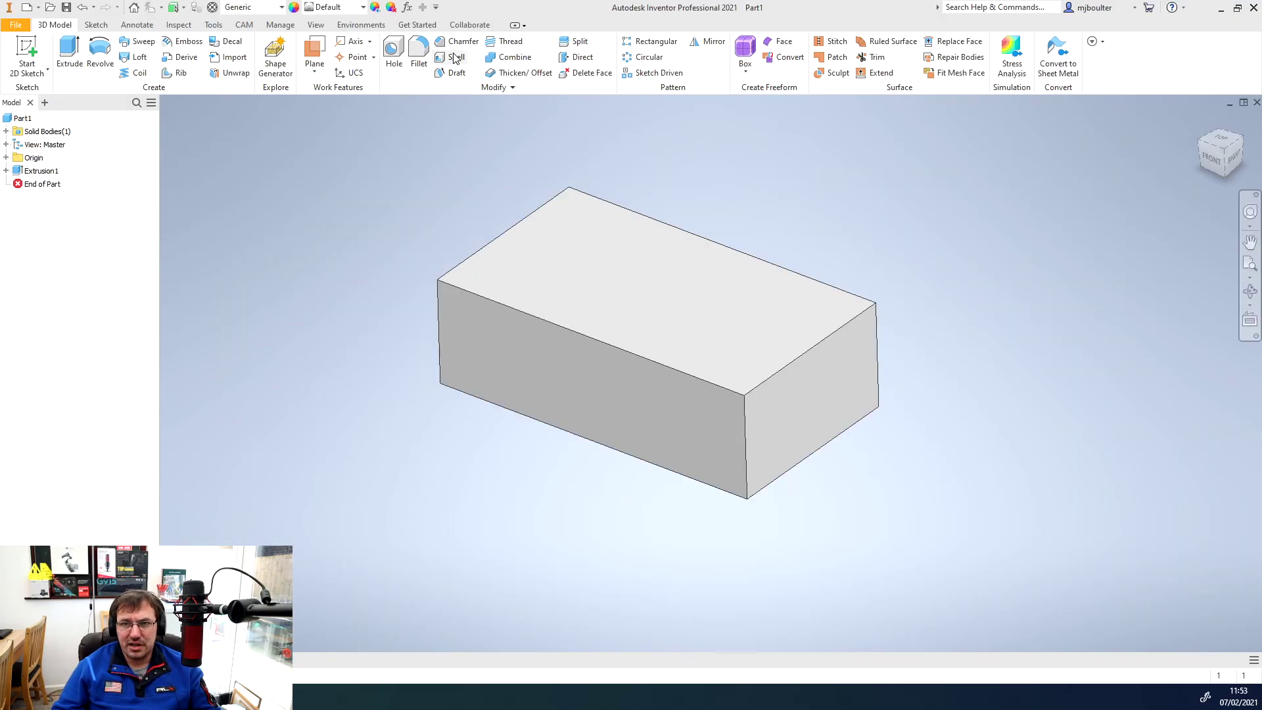
{"action": "left_click", "coordinate": [455, 57]}
{"action": "left_click", "coordinate": [623, 284]}
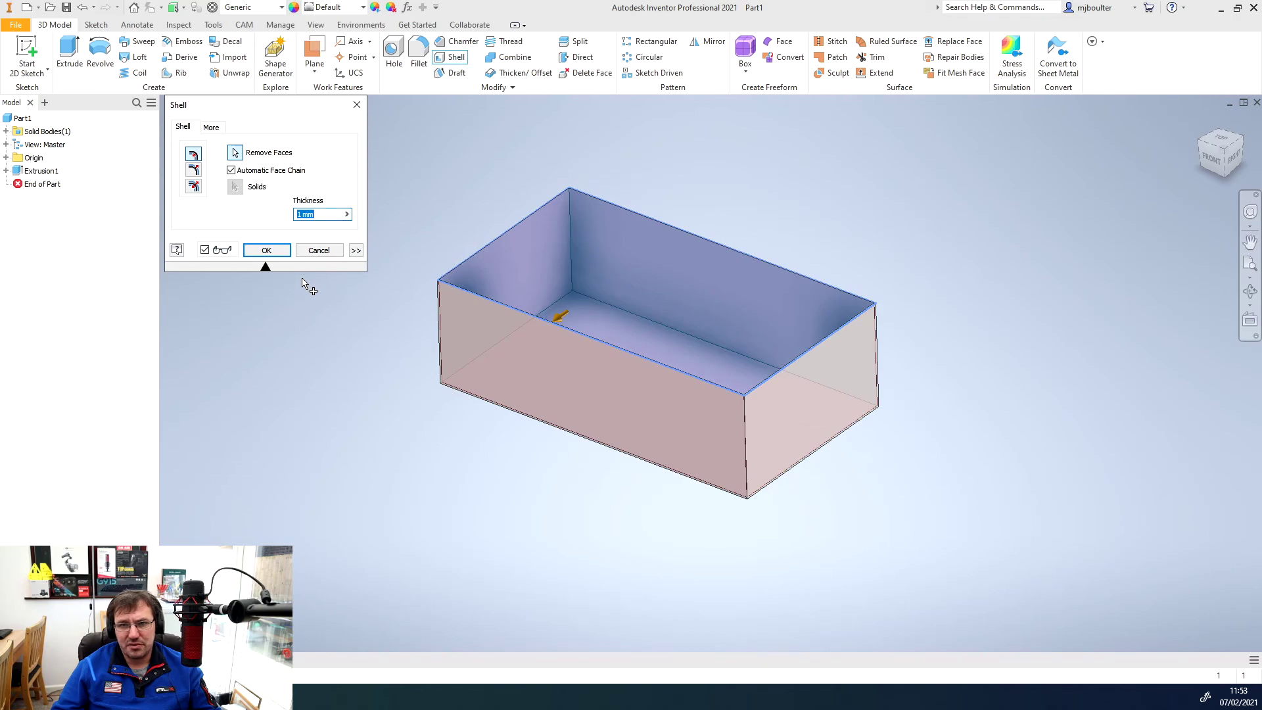
{"action": "type", "text": "2"}
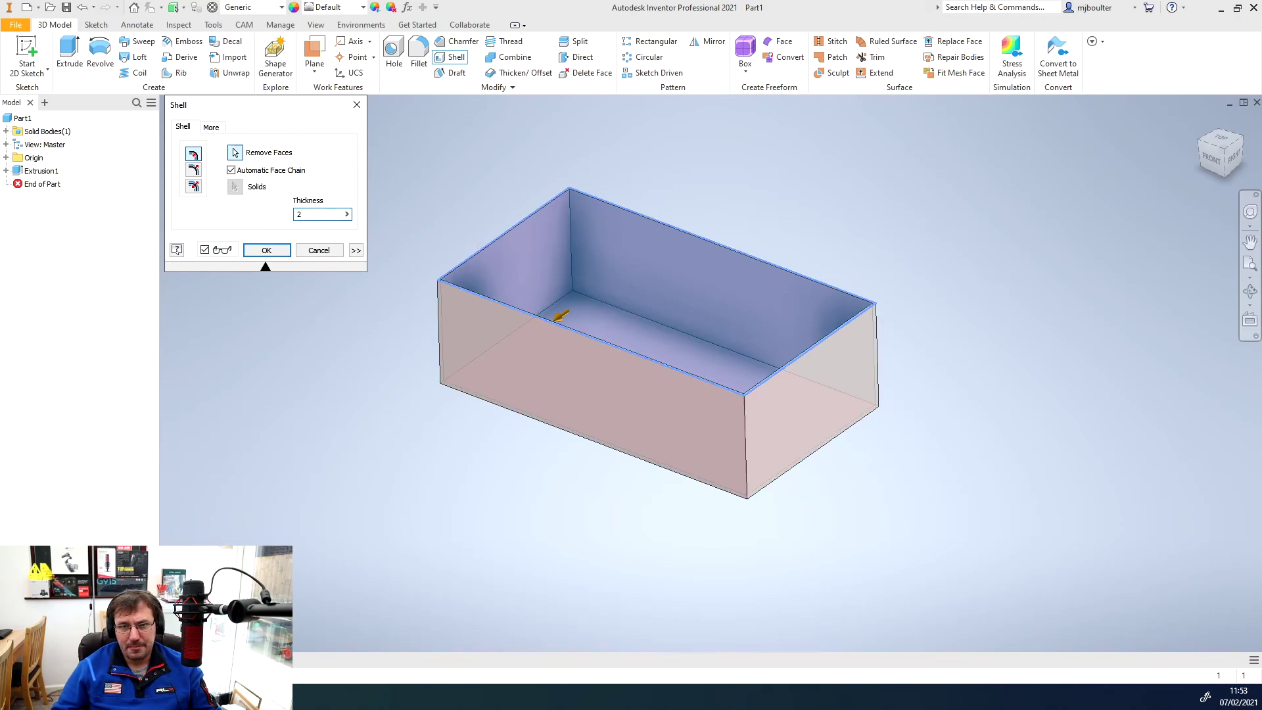
{"action": "left_click", "coordinate": [266, 250]}
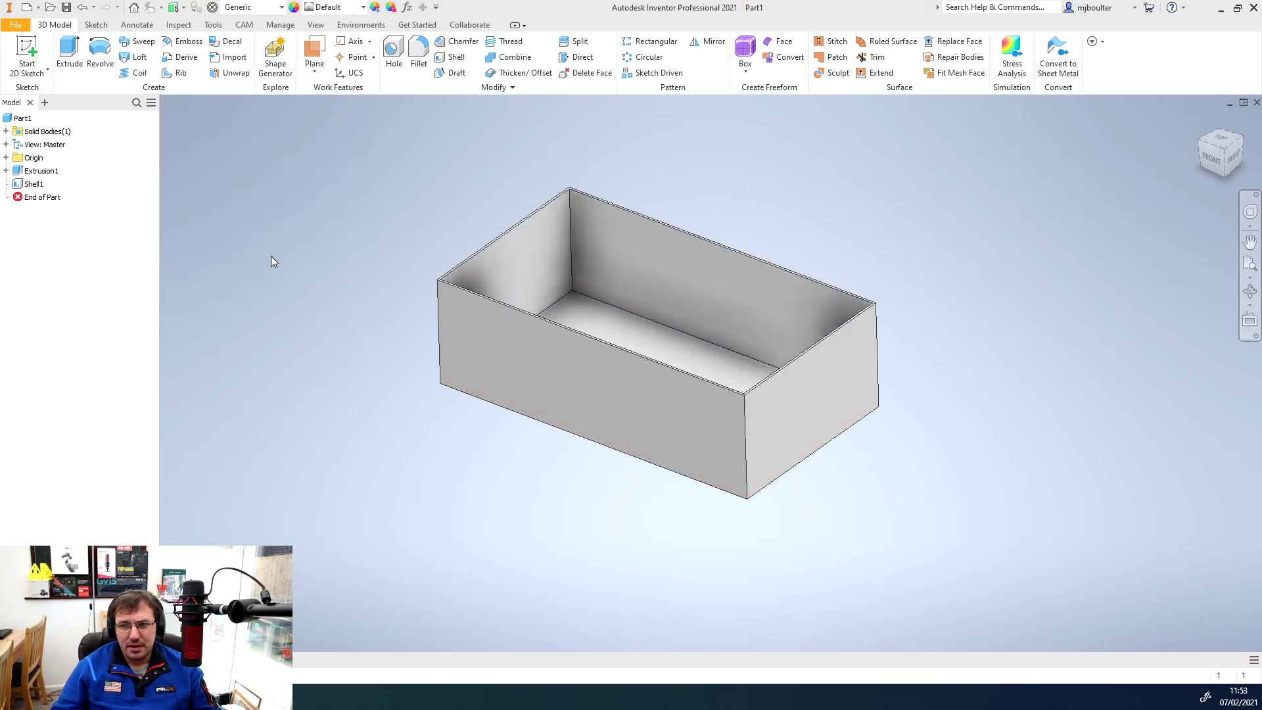
{"action": "middle_click_drag", "start_coordinate": [712, 224], "coordinate": [700, 244]}
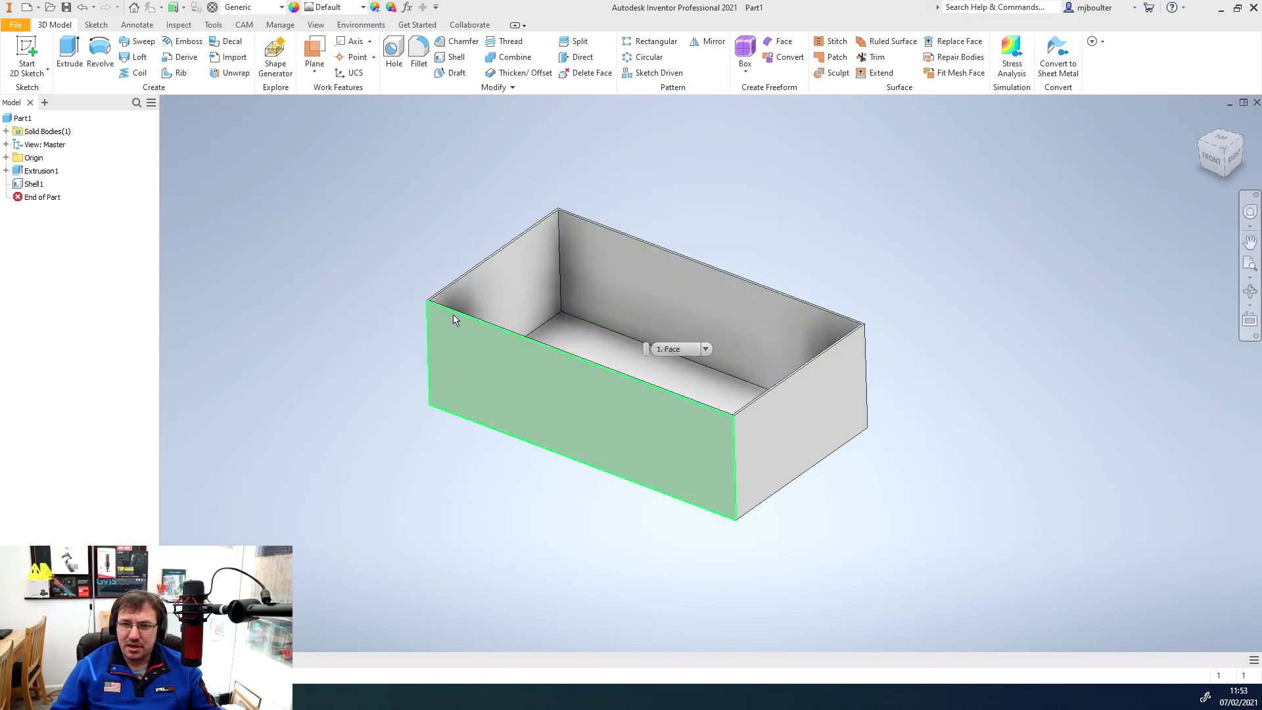
Create Work Plane1 on the box's top rim face
{"action": "left_click", "coordinate": [317, 54]}
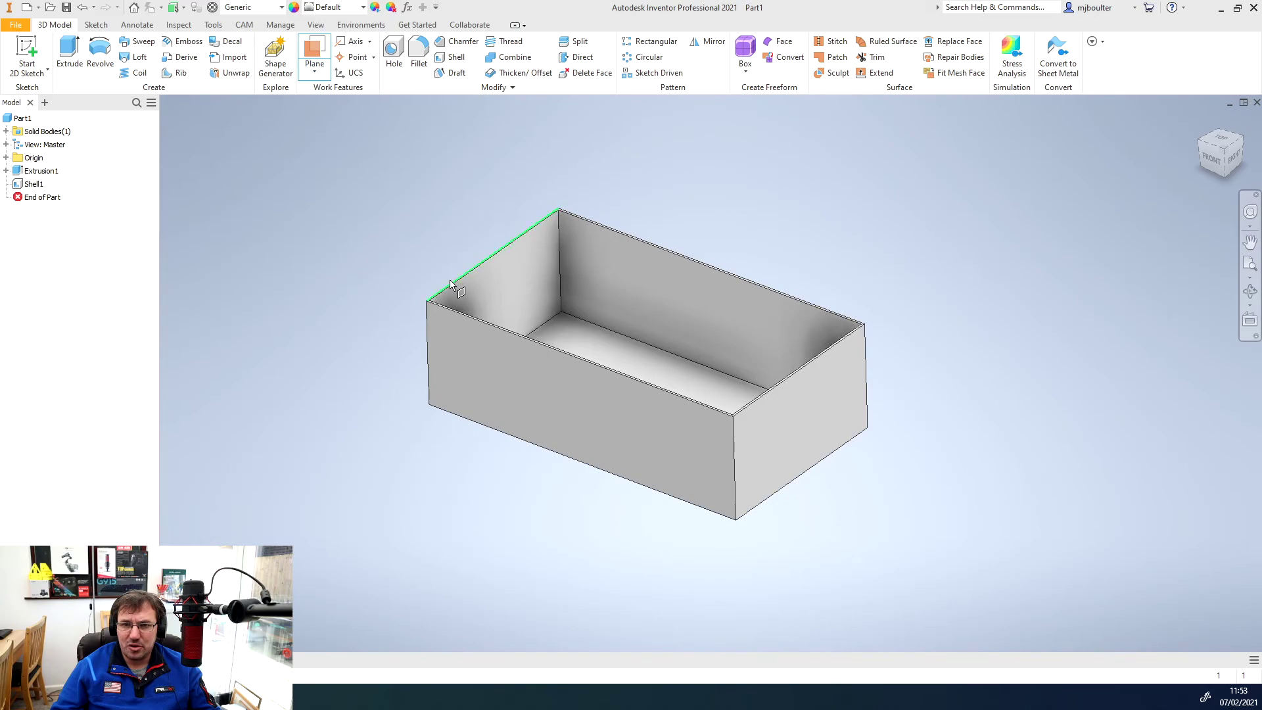
{"action": "scroll", "coordinate": [451, 284], "scroll_direction": "up", "scroll_amount": 1}
{"action": "scroll", "coordinate": [436, 292], "scroll_direction": "down", "scroll_amount": 5}
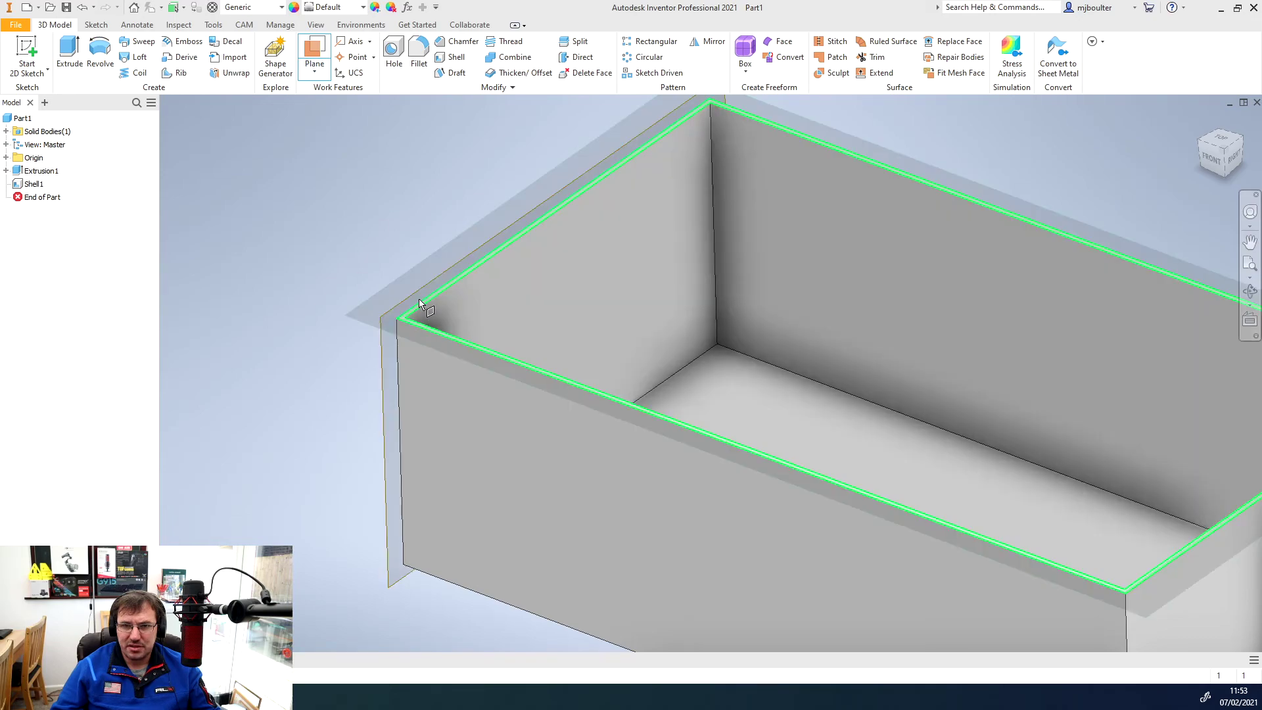
{"action": "left_click", "coordinate": [419, 300]}
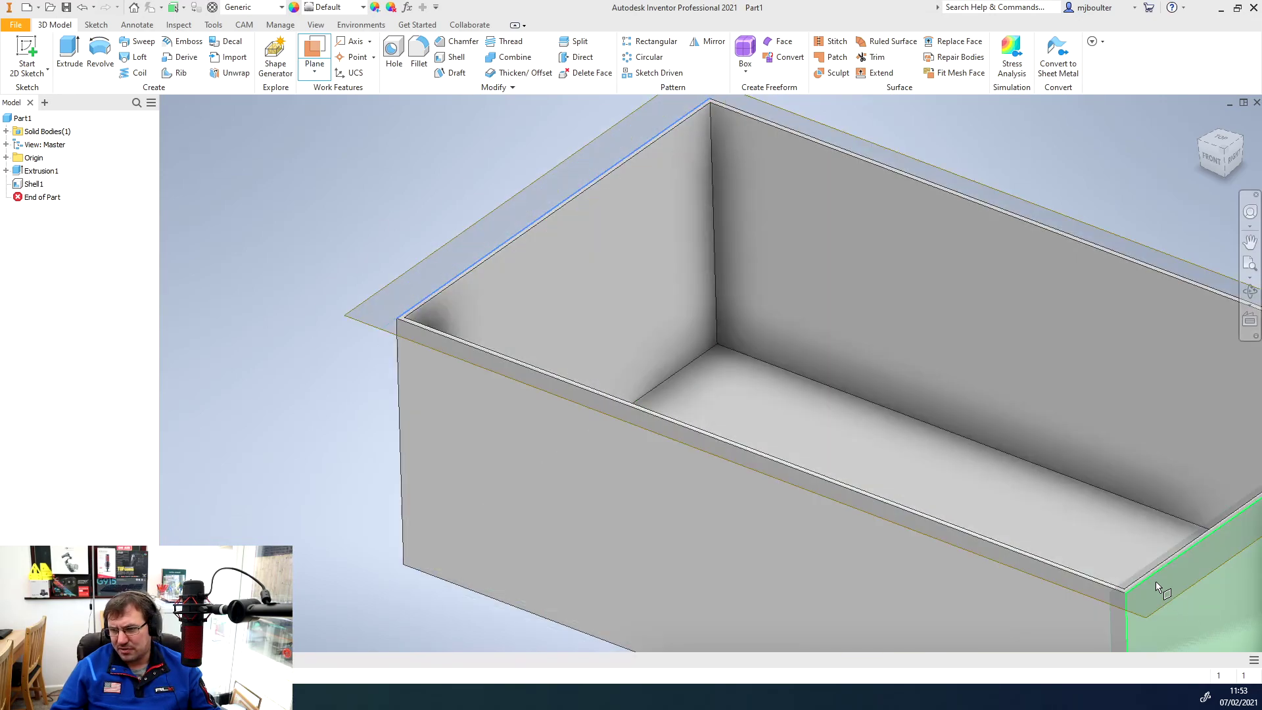
{"action": "left_click", "coordinate": [1156, 581]}
{"action": "scroll", "coordinate": [726, 294], "scroll_direction": "down", "scroll_amount": 6}
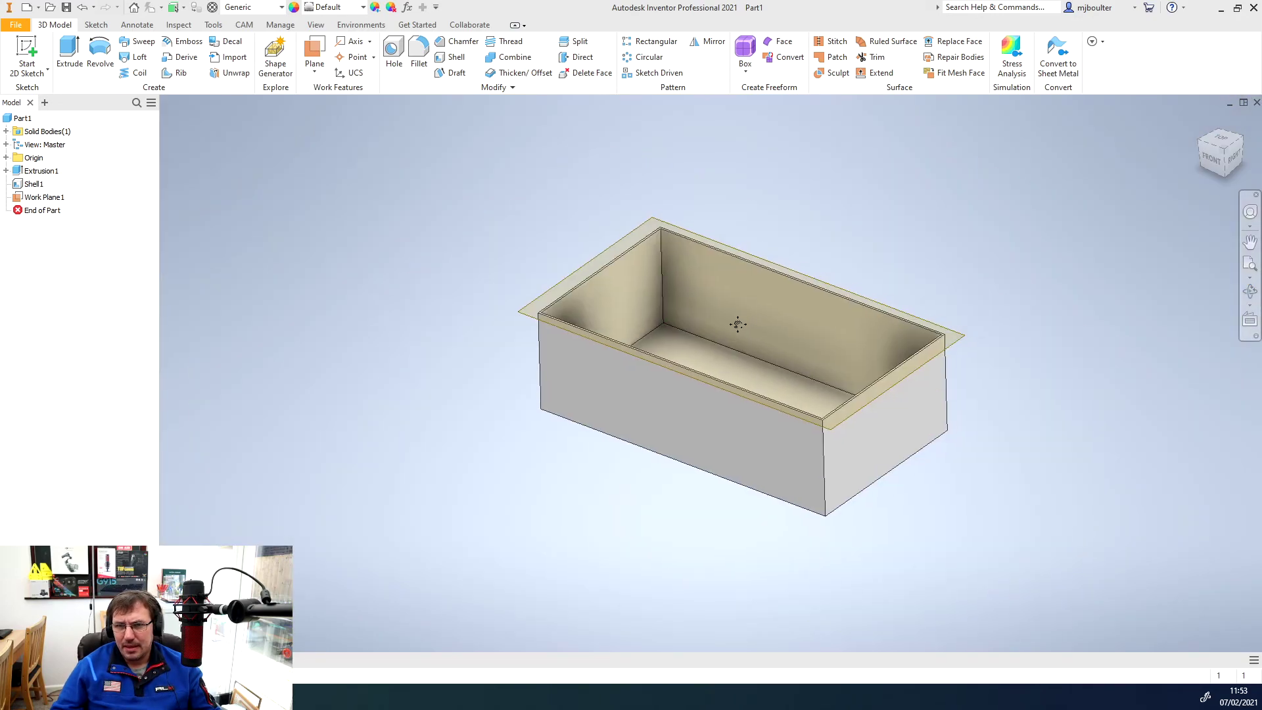
{"action": "middle_click_drag", "start_coordinate": [738, 324], "coordinate": [682, 344]}
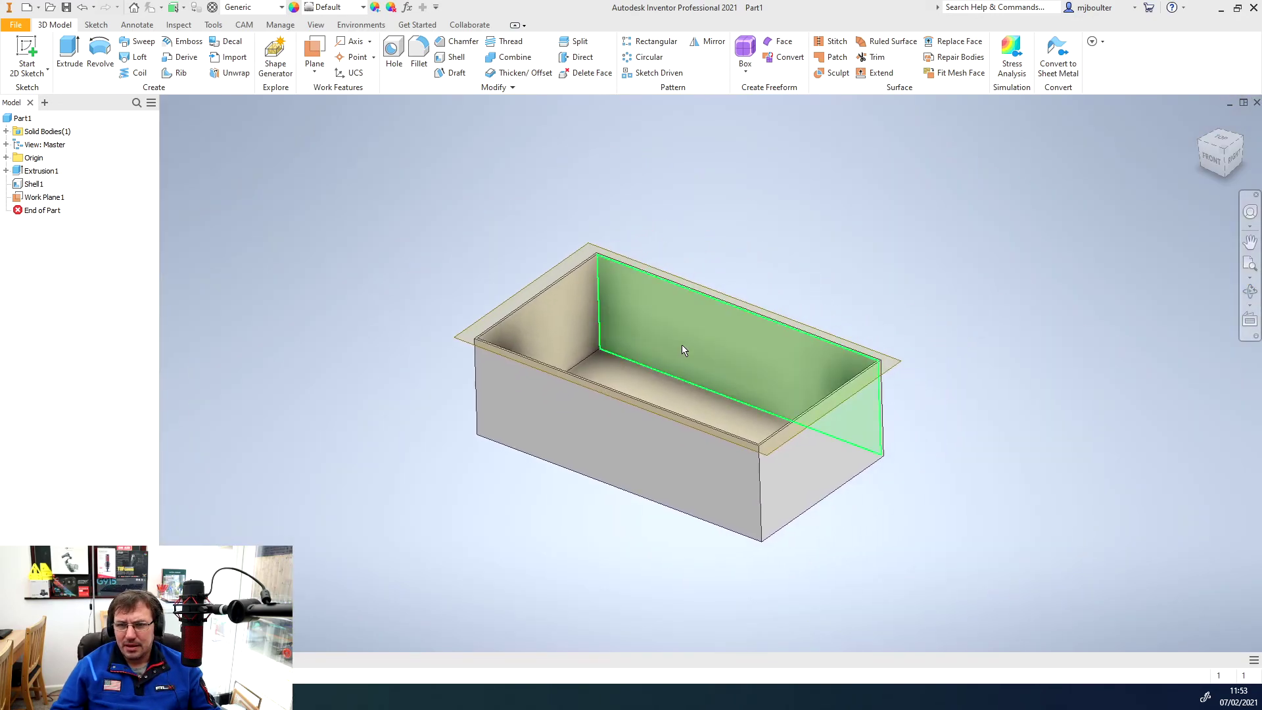
Start a sketch on the top rim face and project the box's outer edges into it
{"action": "left_click", "coordinate": [22, 52]}
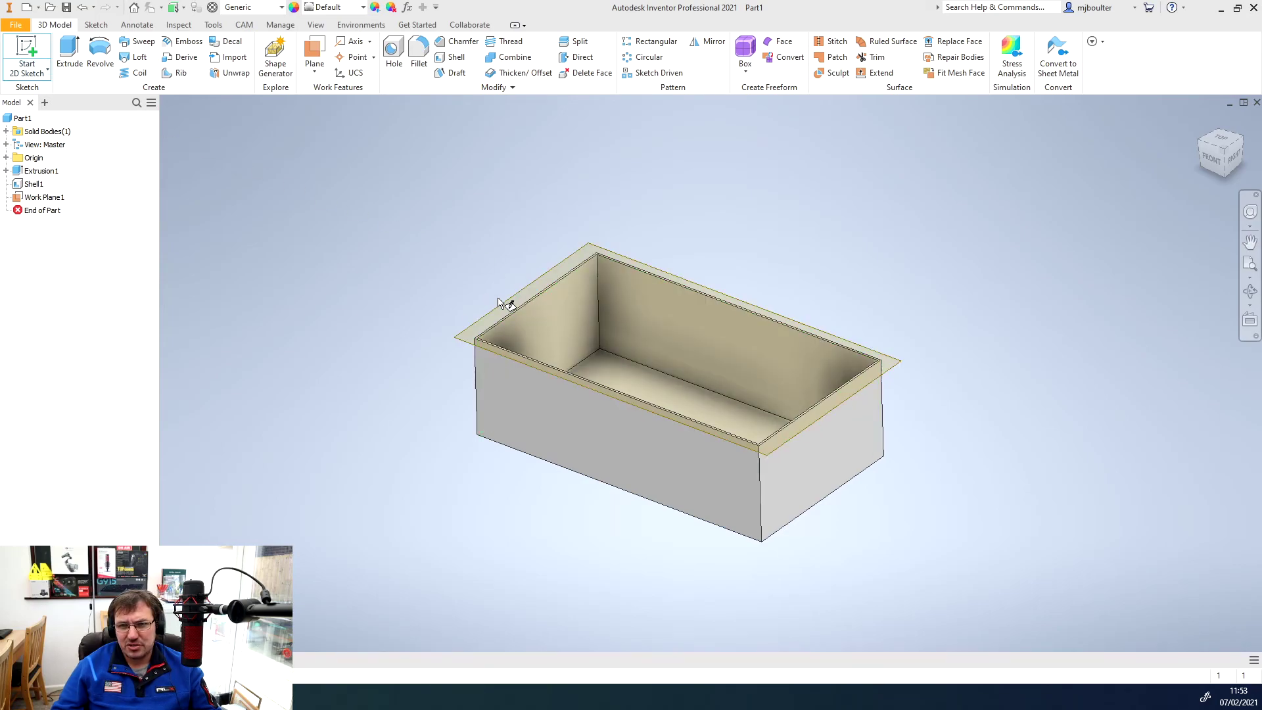
{"action": "left_click", "coordinate": [460, 337]}
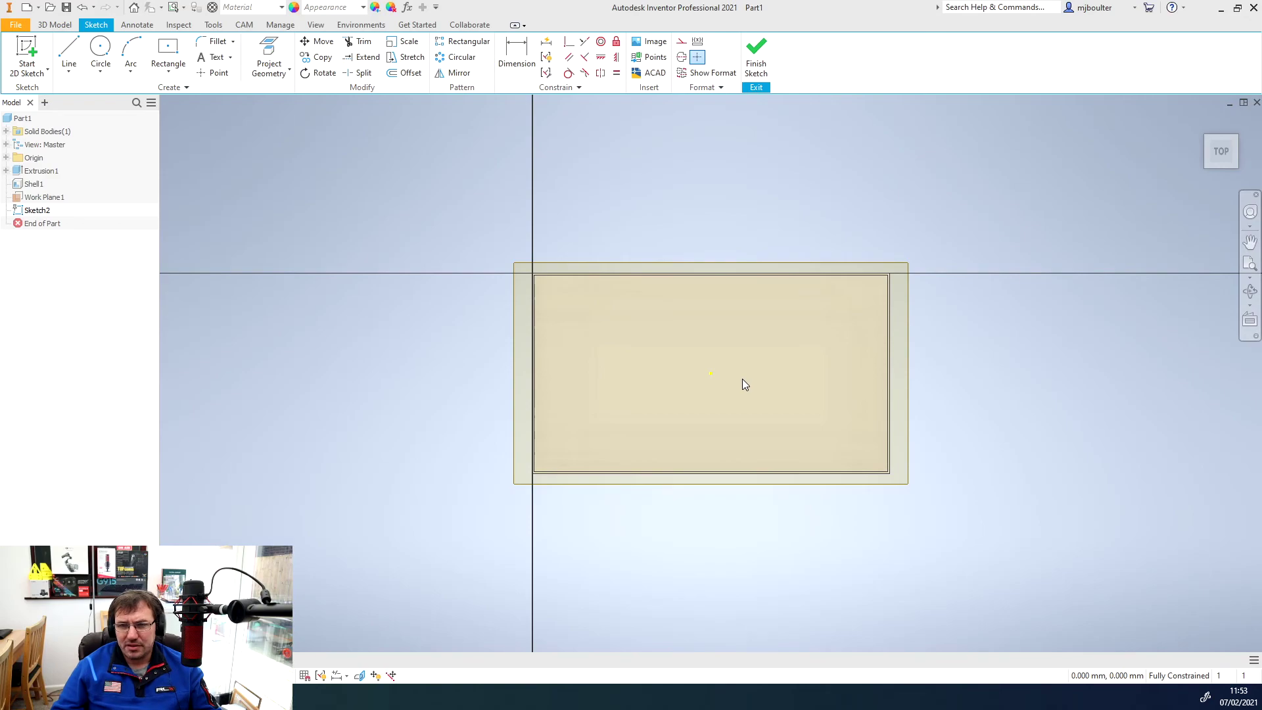
{"action": "left_click", "coordinate": [620, 275]}
{"action": "left_click", "coordinate": [535, 306]}
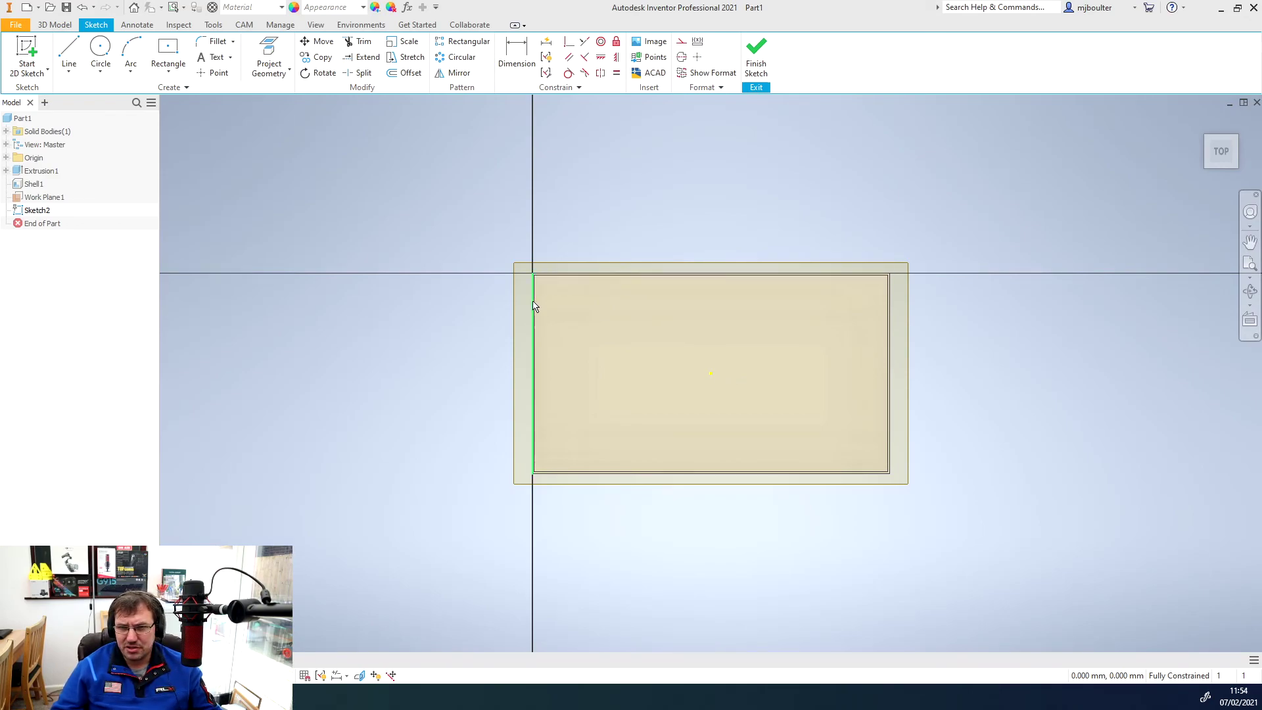
{"action": "left_click", "coordinate": [266, 52]}
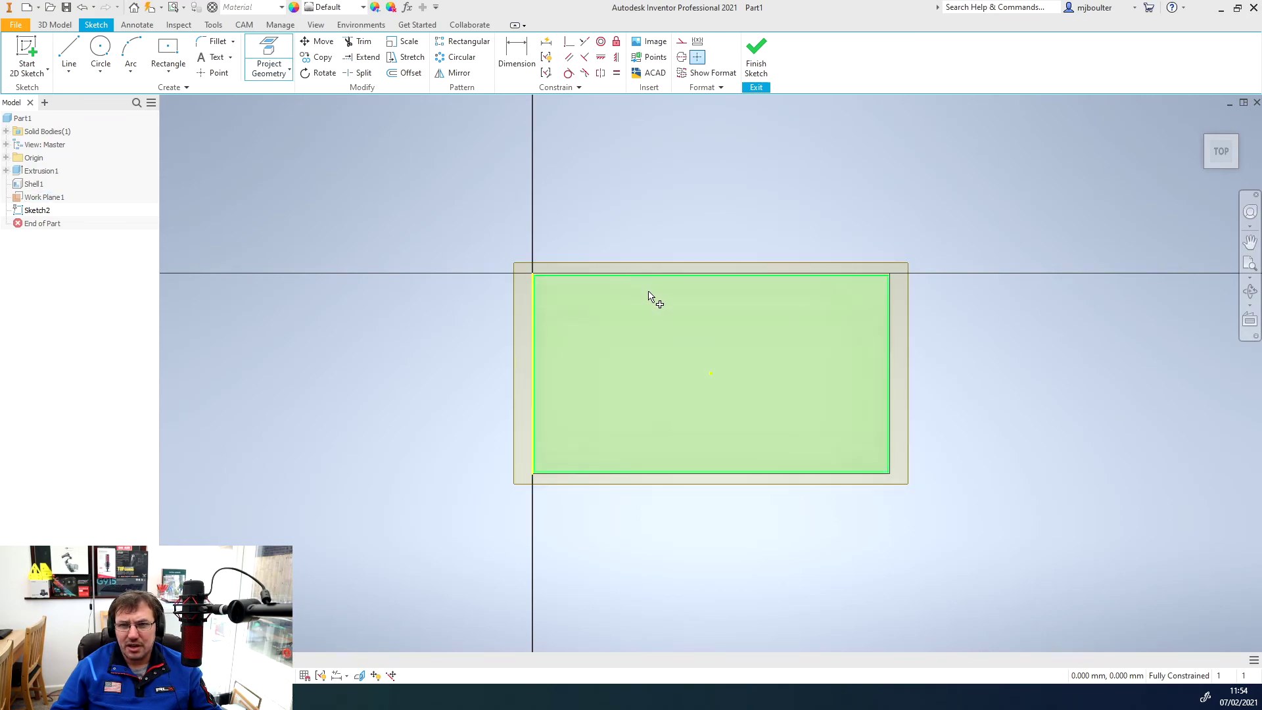
{"action": "left_click", "coordinate": [609, 274]}
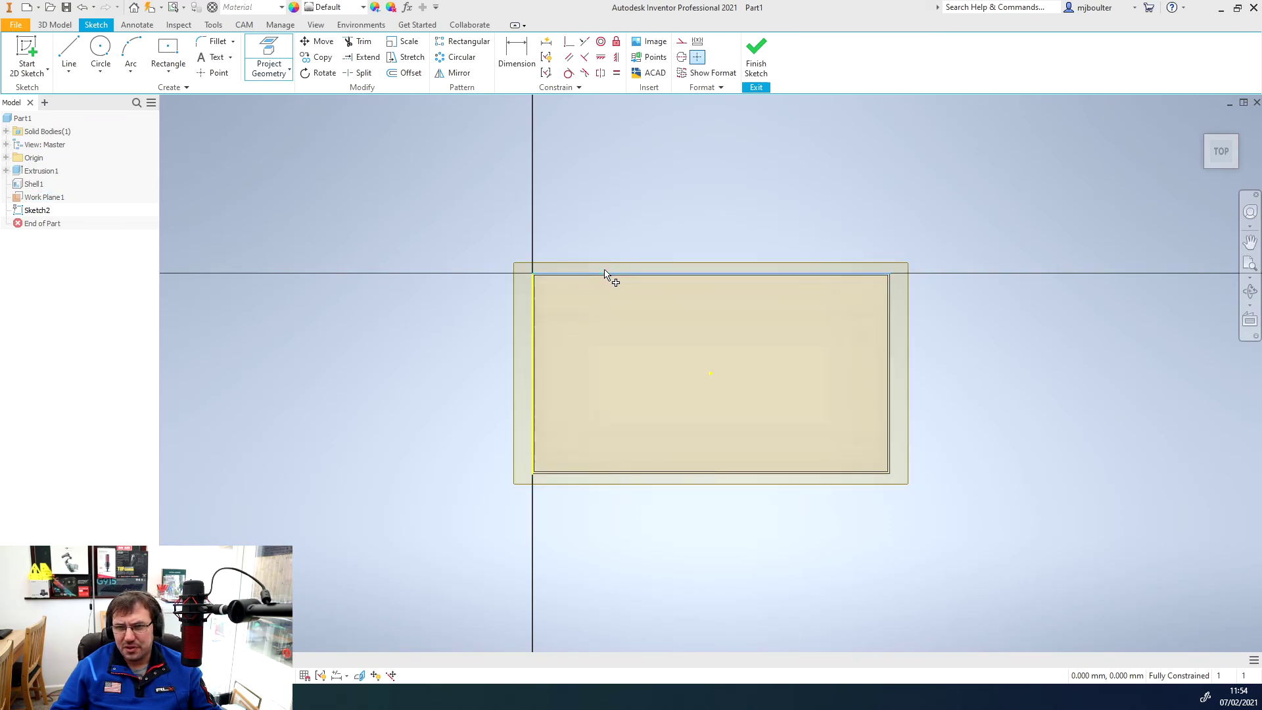
{"action": "left_click", "coordinate": [891, 349]}
{"action": "left_click", "coordinate": [827, 473]}
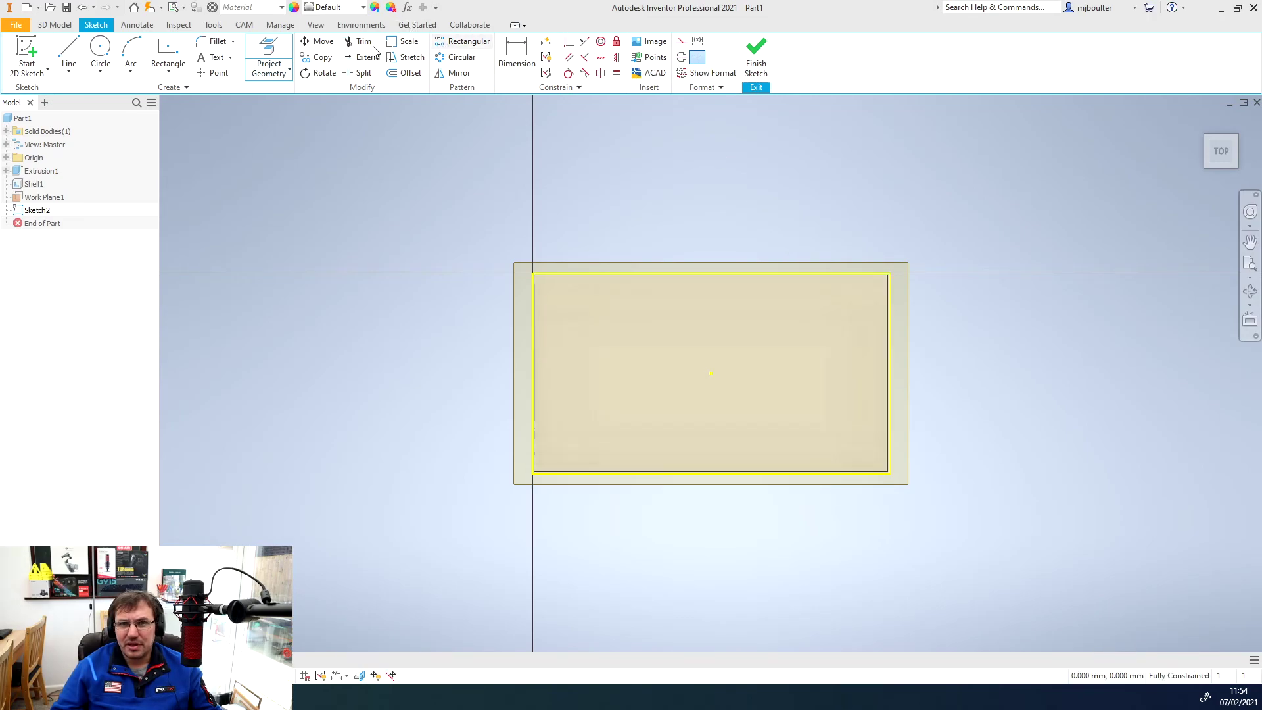
Offset the projected rectangle inward and dimension the gap between them to 15 mm
{"action": "left_click", "coordinate": [392, 74]}
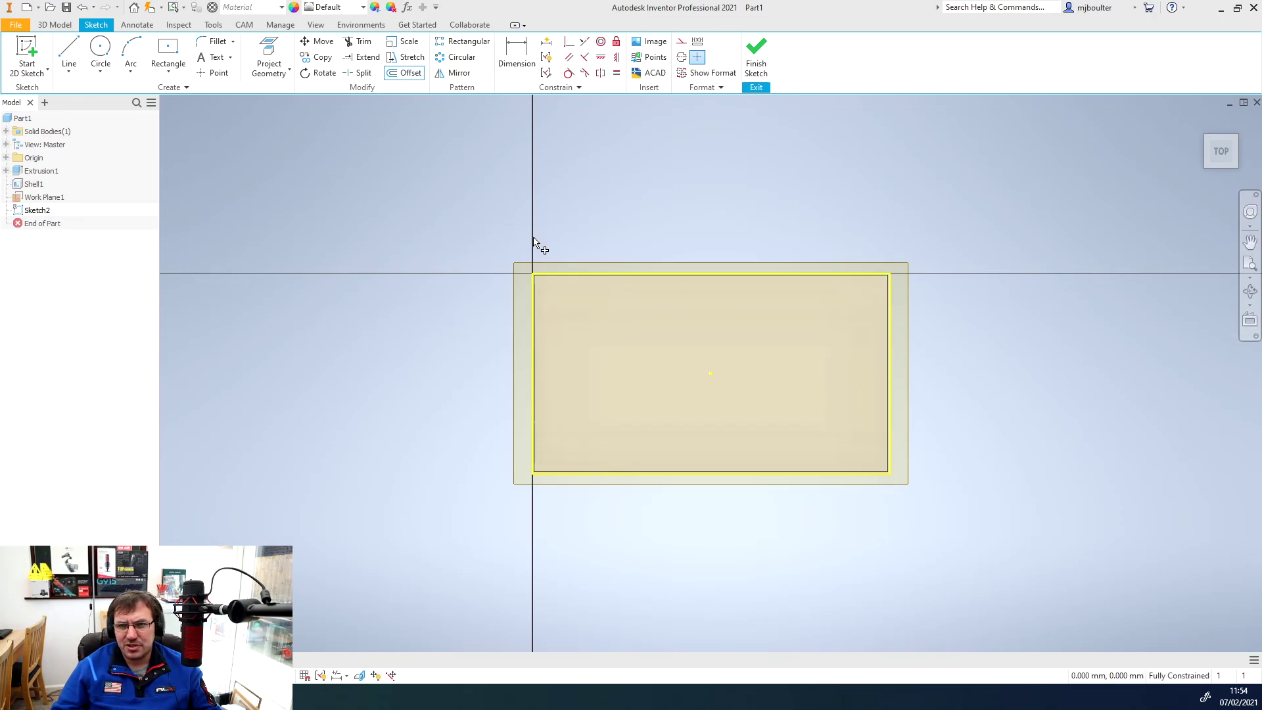
{"action": "left_click", "coordinate": [567, 275]}
{"action": "left_click", "coordinate": [582, 297]}
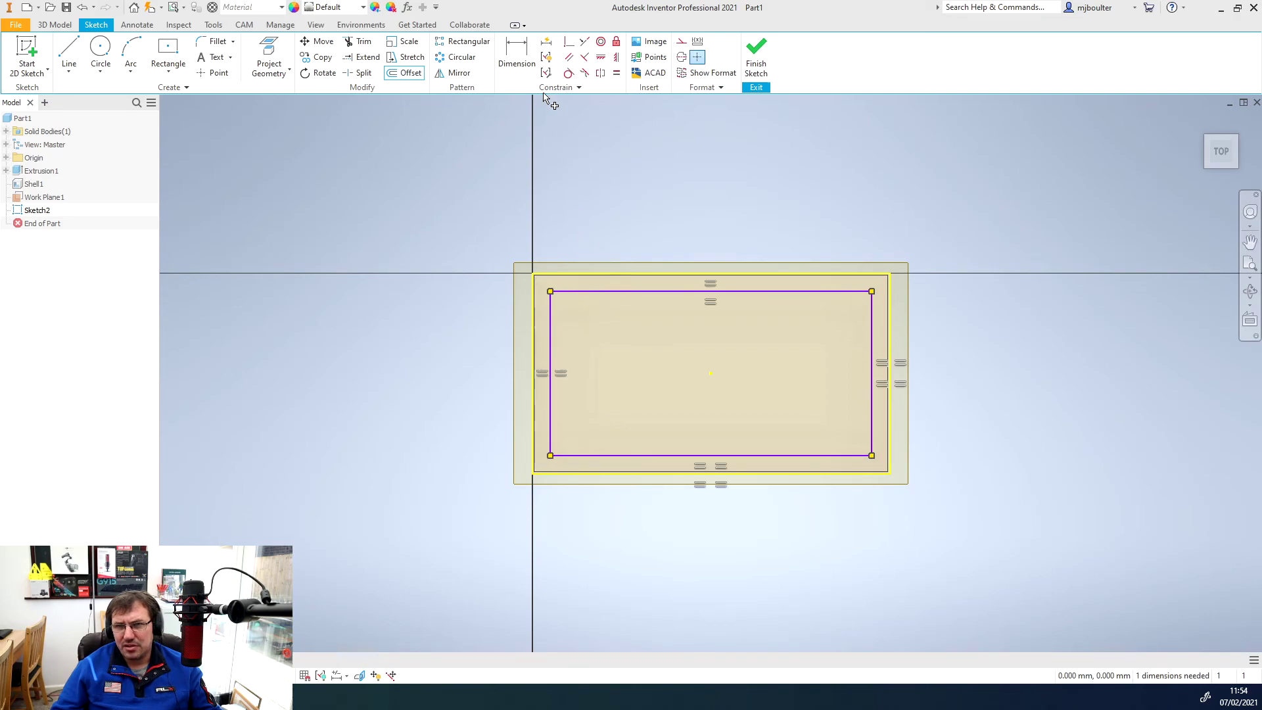
{"action": "key", "text": "d"}
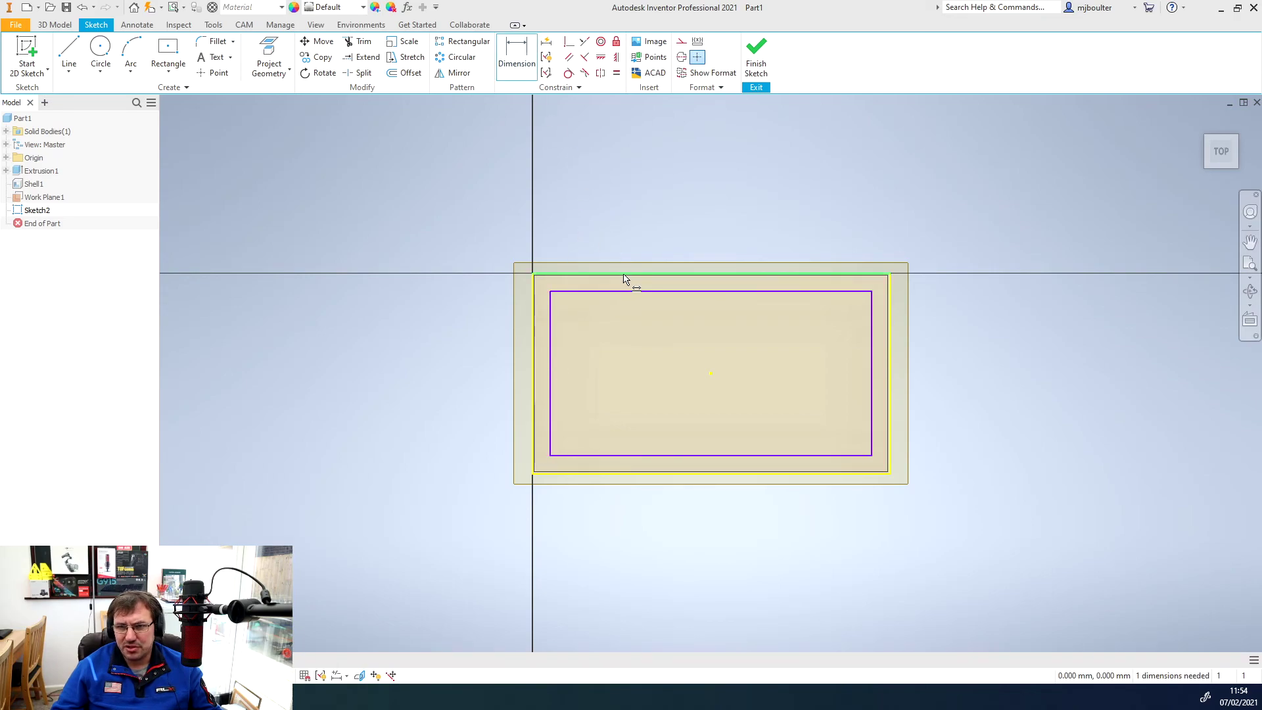
{"action": "left_click", "coordinate": [626, 275]}
{"action": "left_click", "coordinate": [635, 291]}
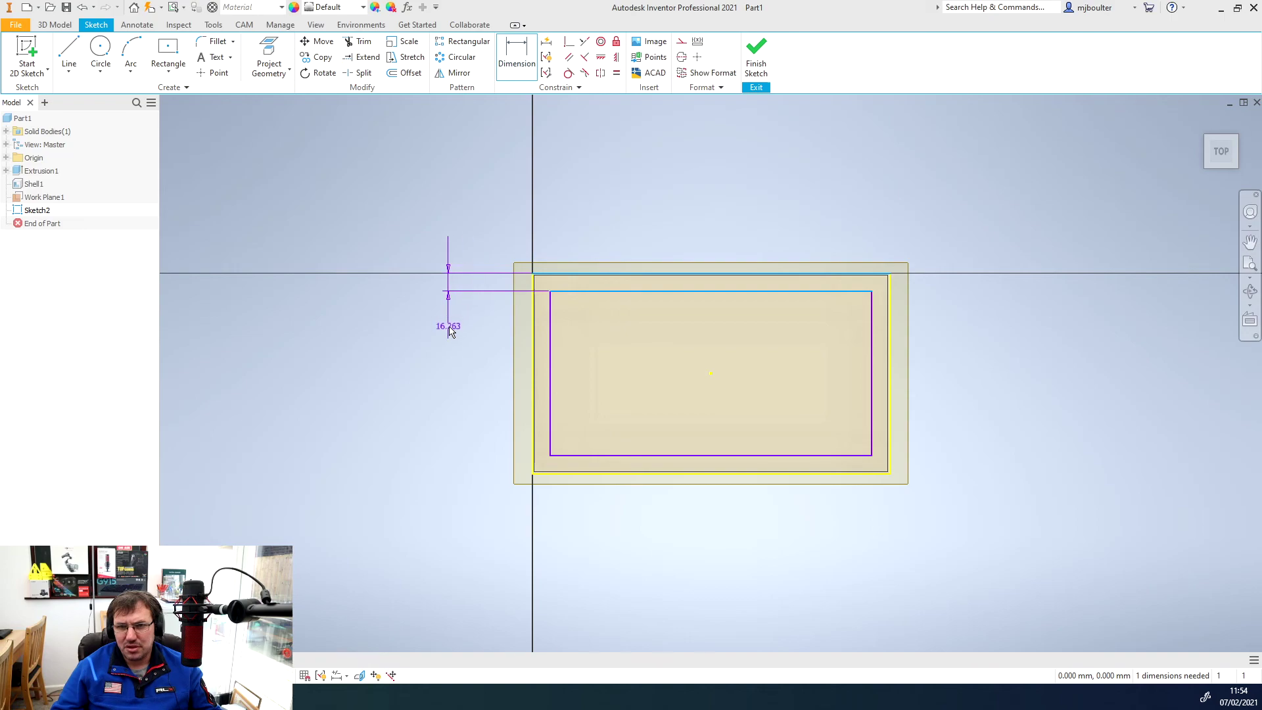
{"action": "left_click", "coordinate": [440, 325]}
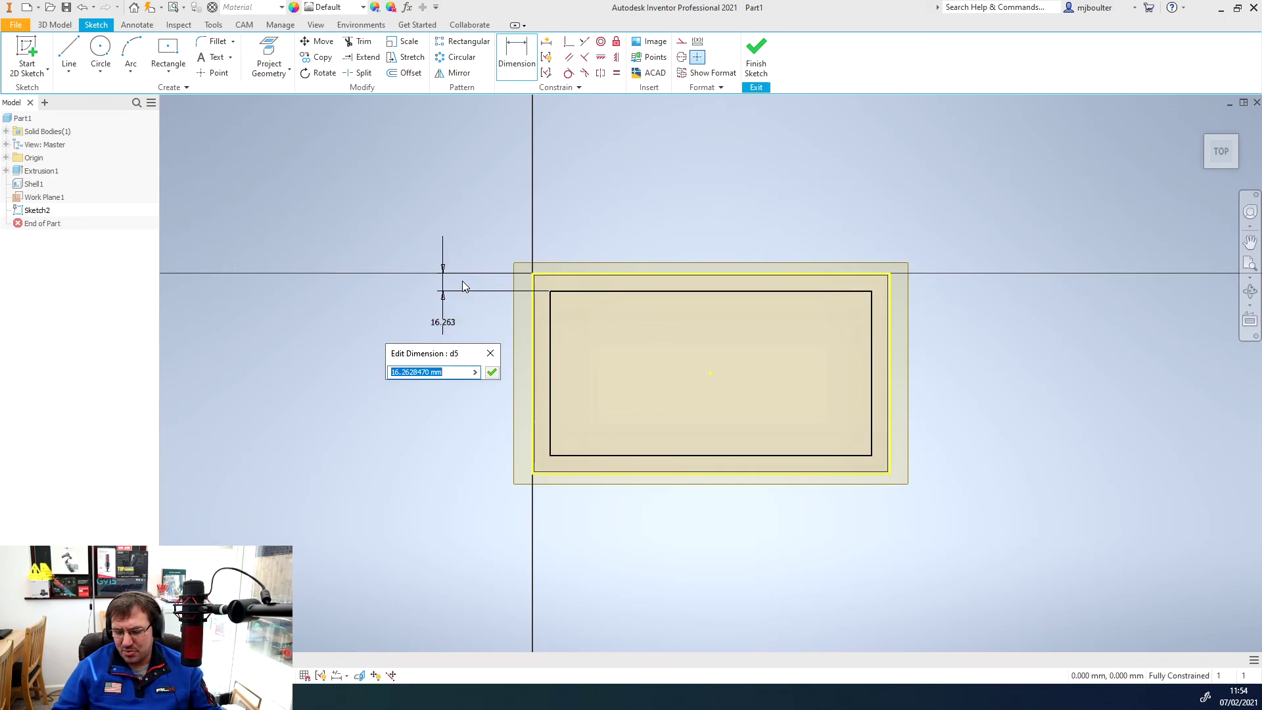
{"action": "type", "text": "15"}
{"action": "key", "text": "Return"}
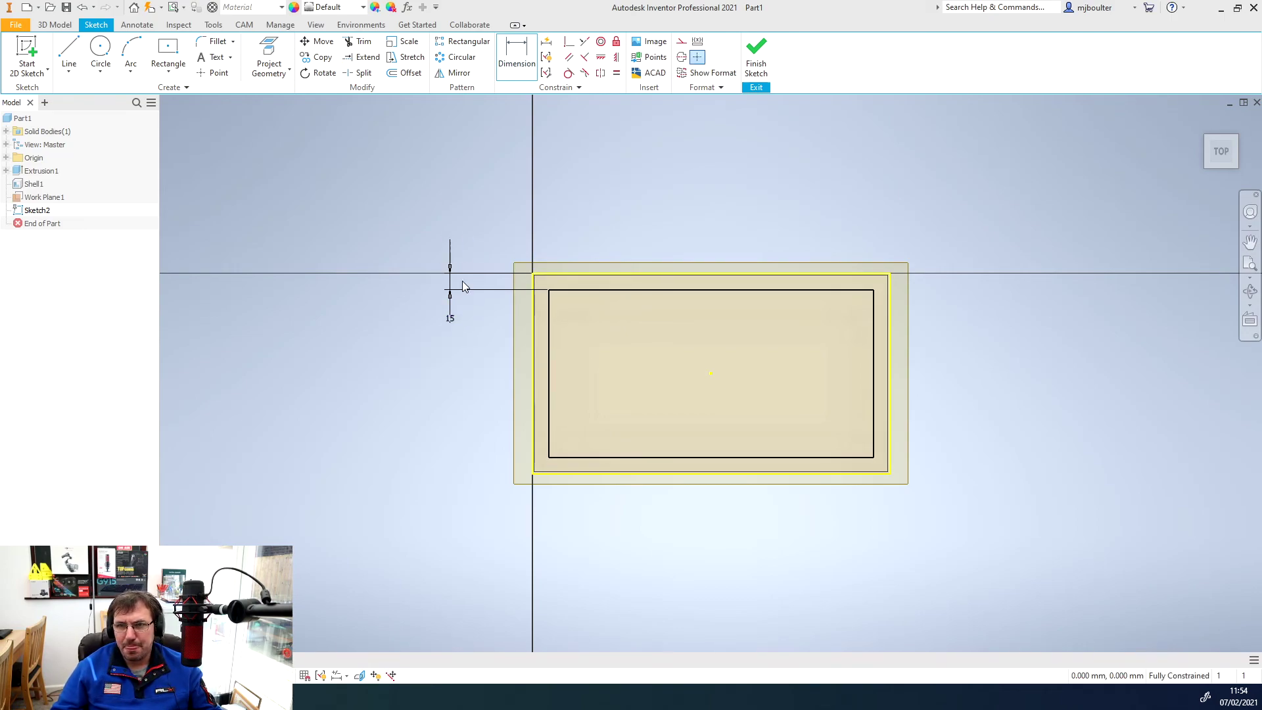
Finish the sketch and extrude the ring between the rectangles 5 mm to form the rim
{"action": "left_click", "coordinate": [763, 56]}
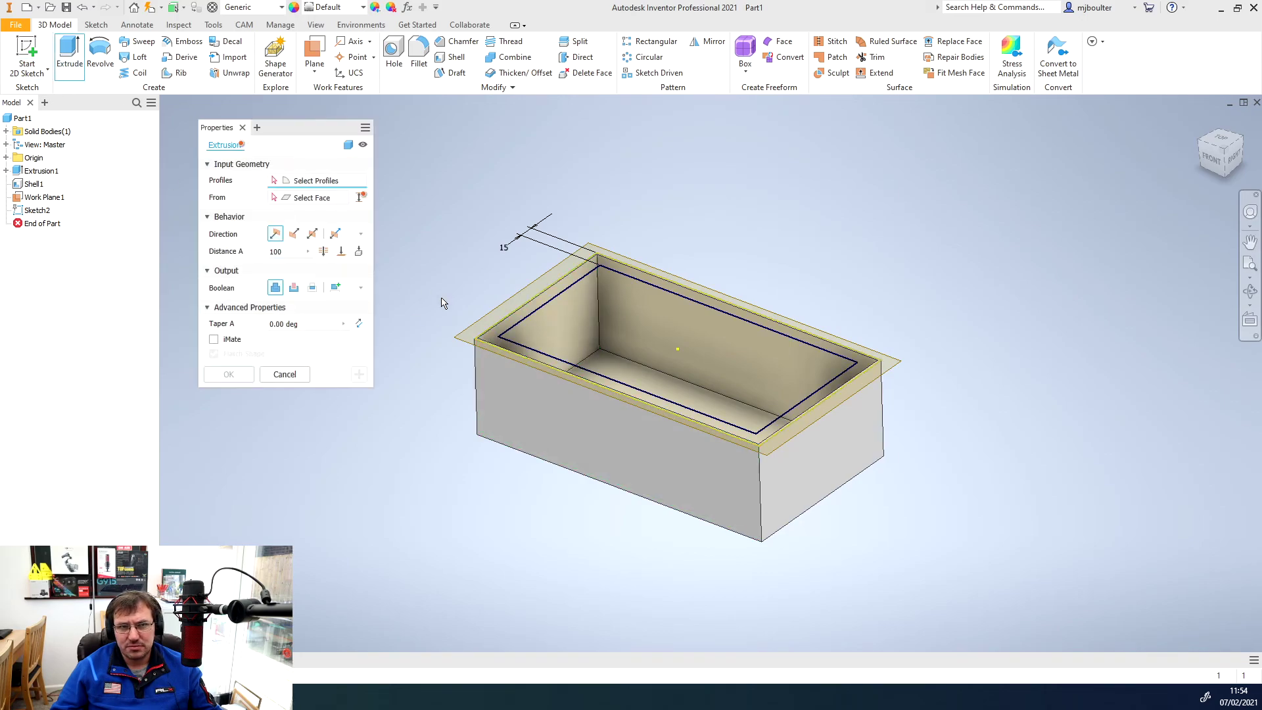
{"action": "left_click", "coordinate": [490, 342]}
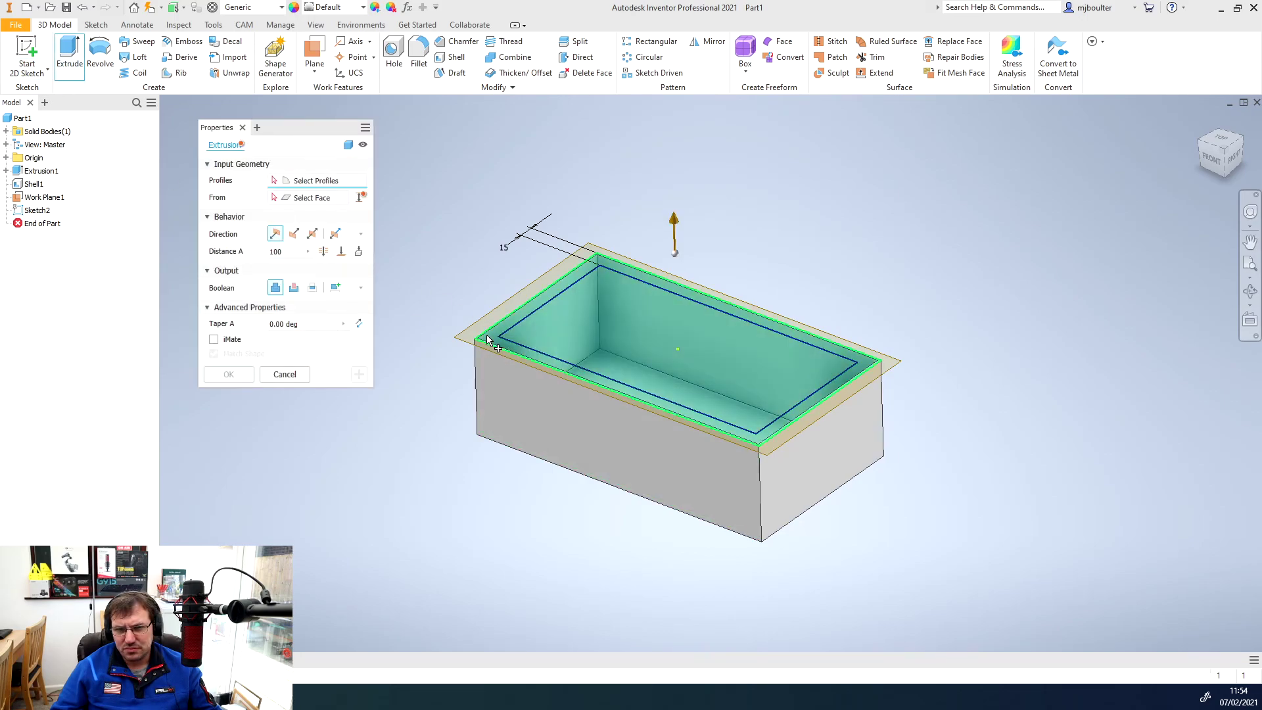
{"action": "left_click", "coordinate": [285, 374]}
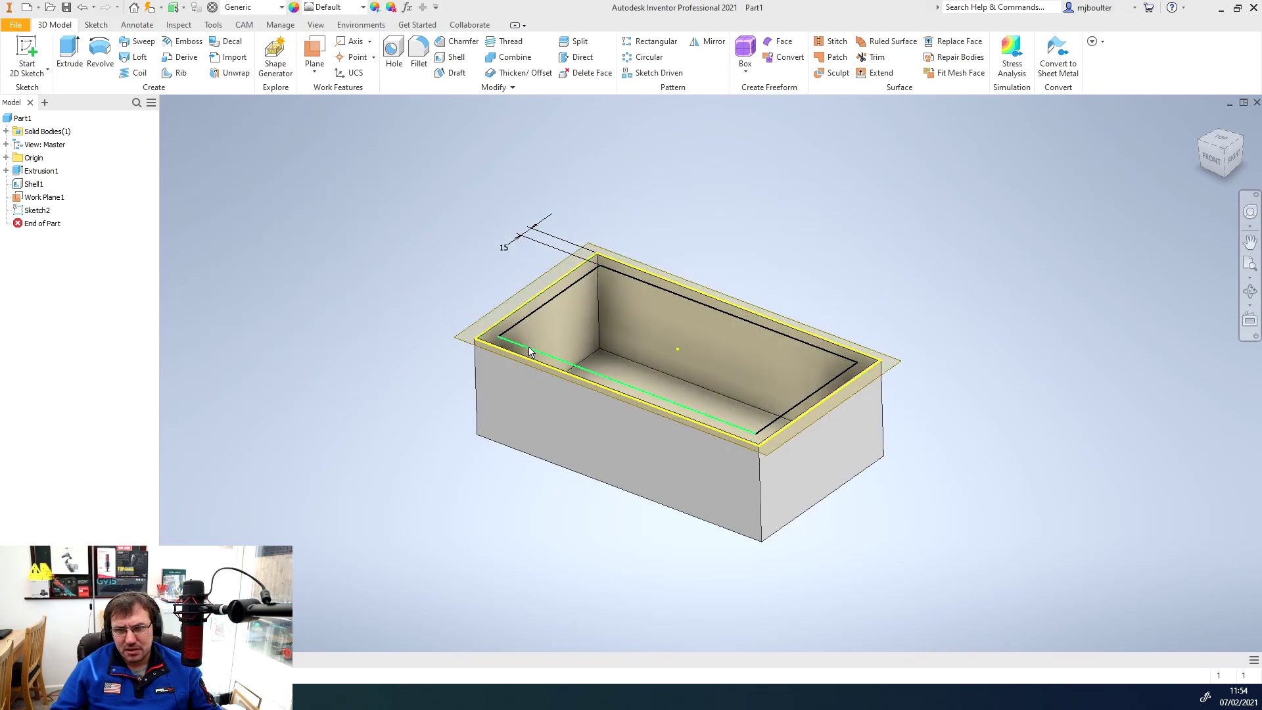
{"action": "left_click", "coordinate": [68, 54]}
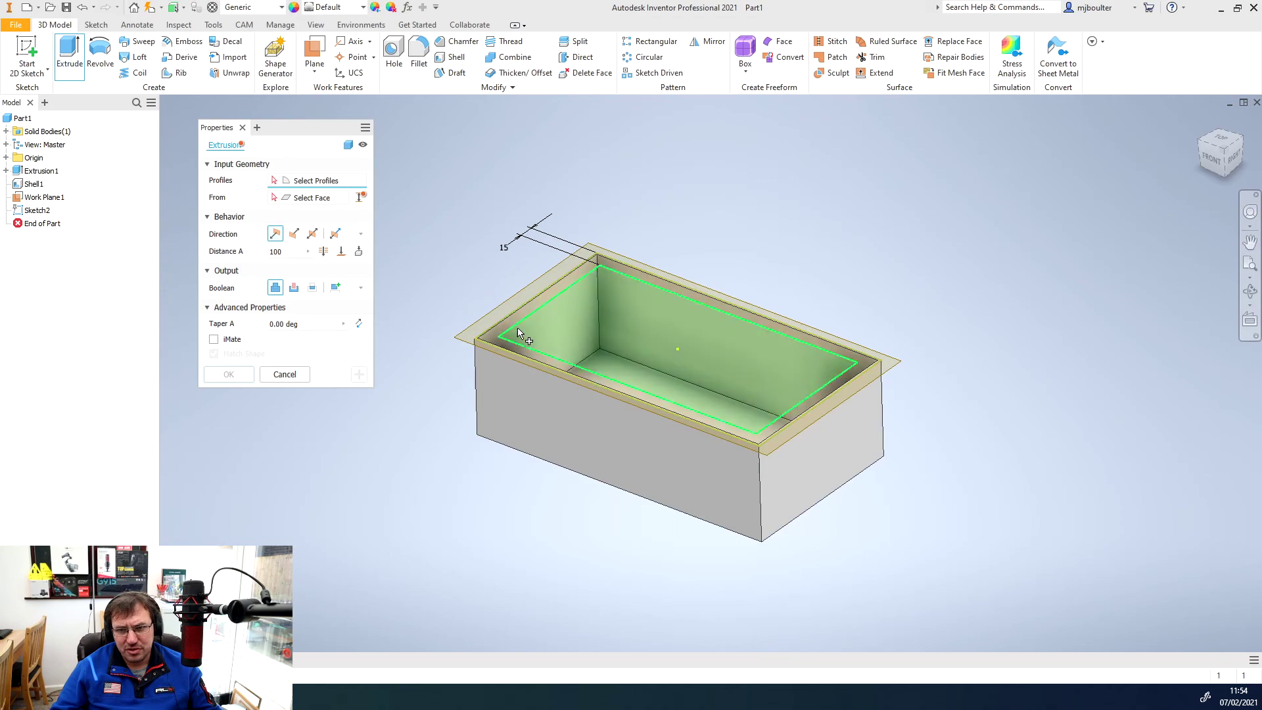
{"action": "scroll", "coordinate": [516, 352], "scroll_direction": "down", "scroll_amount": 3}
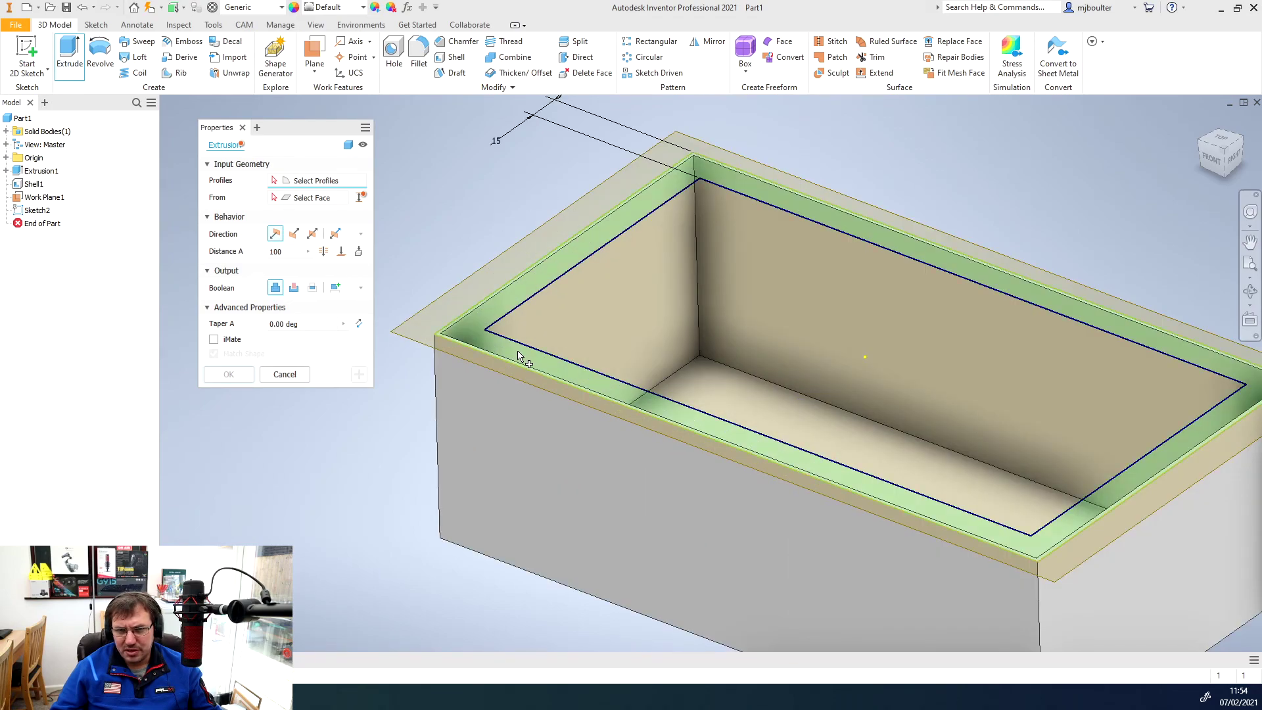
{"action": "left_click", "coordinate": [519, 355]}
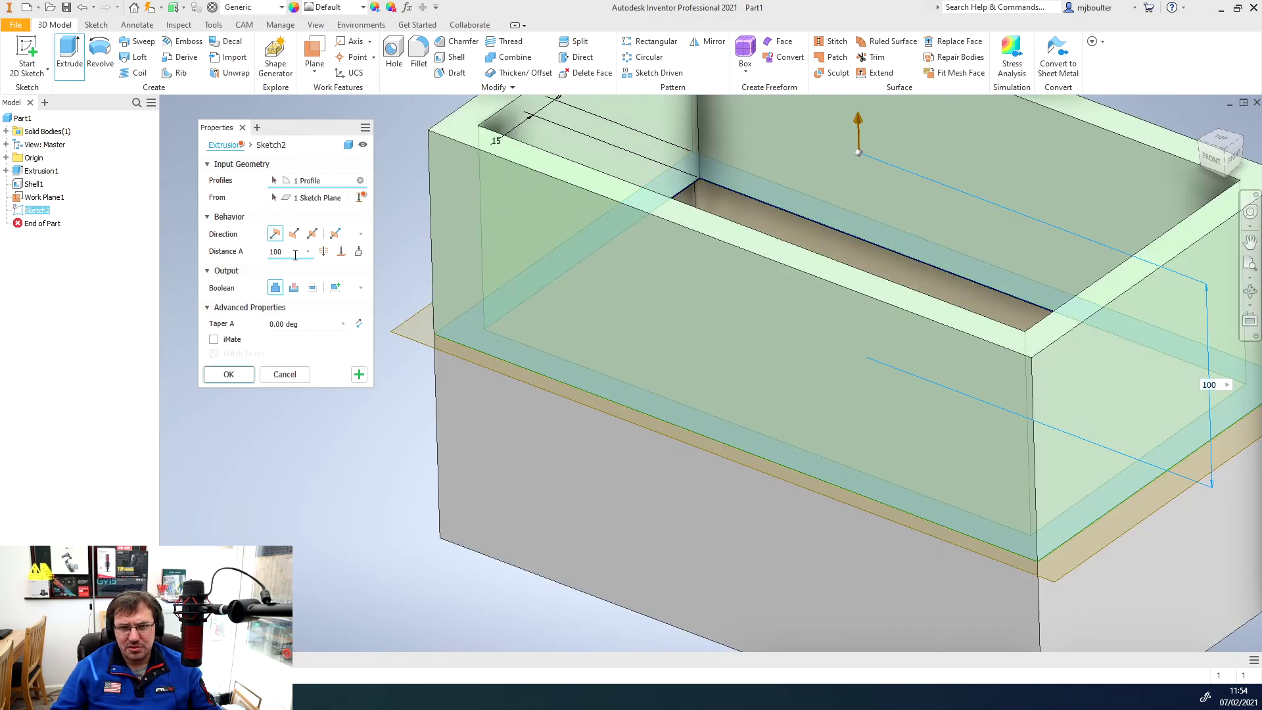
{"action": "type", "text": "5"}
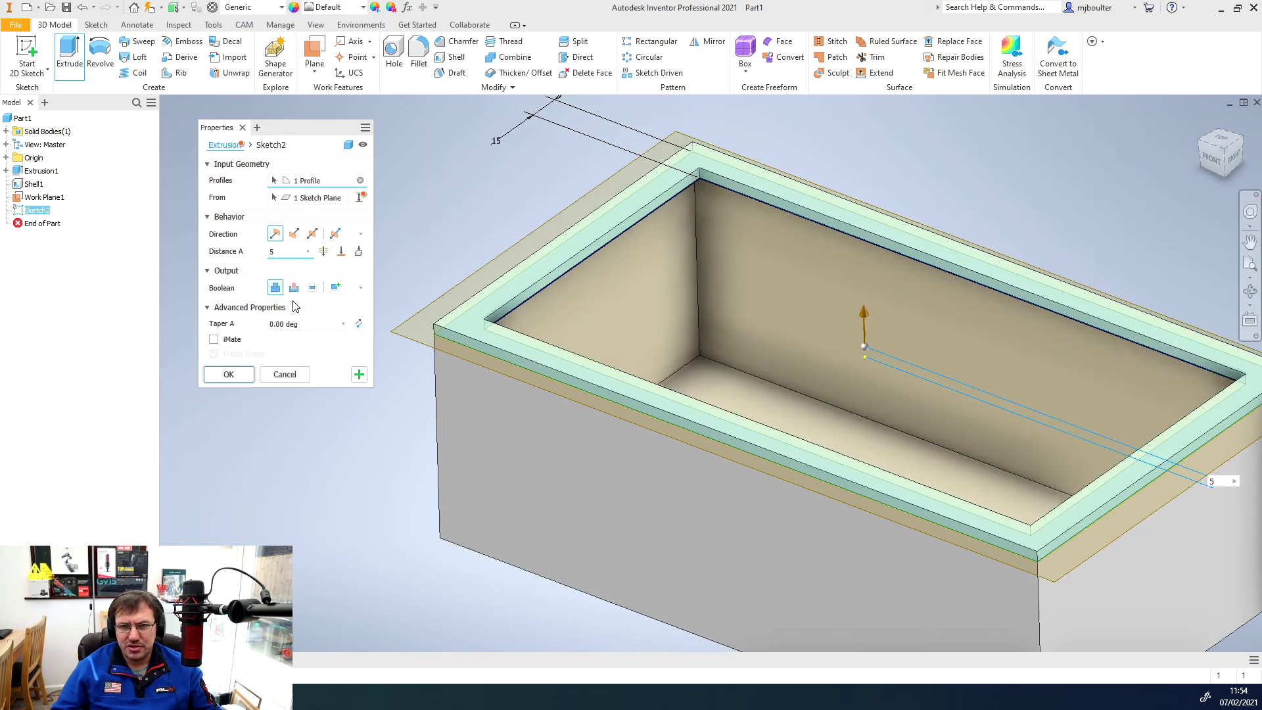
{"action": "left_click", "coordinate": [238, 379]}
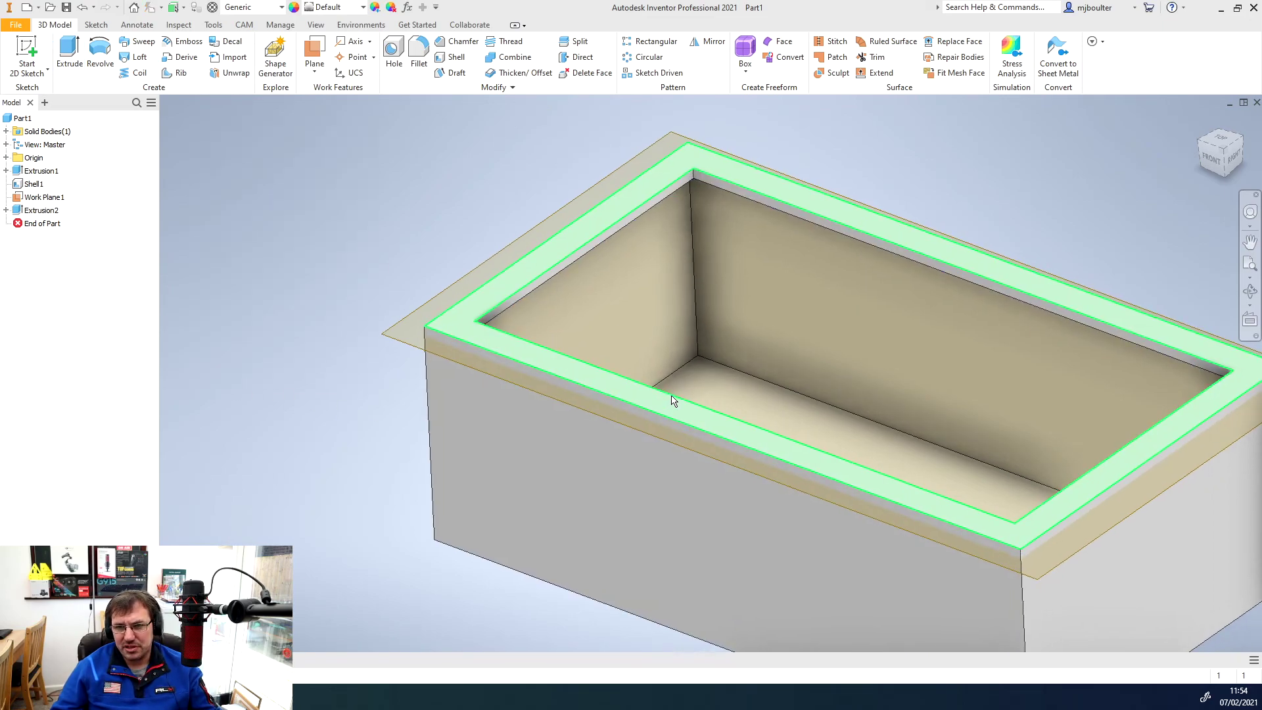
Hide Work Plane1
{"action": "scroll", "coordinate": [672, 400], "scroll_direction": "up", "scroll_amount": 5}
{"action": "middle_click_drag", "start_coordinate": [661, 377], "coordinate": [577, 327], "text": "shift"}
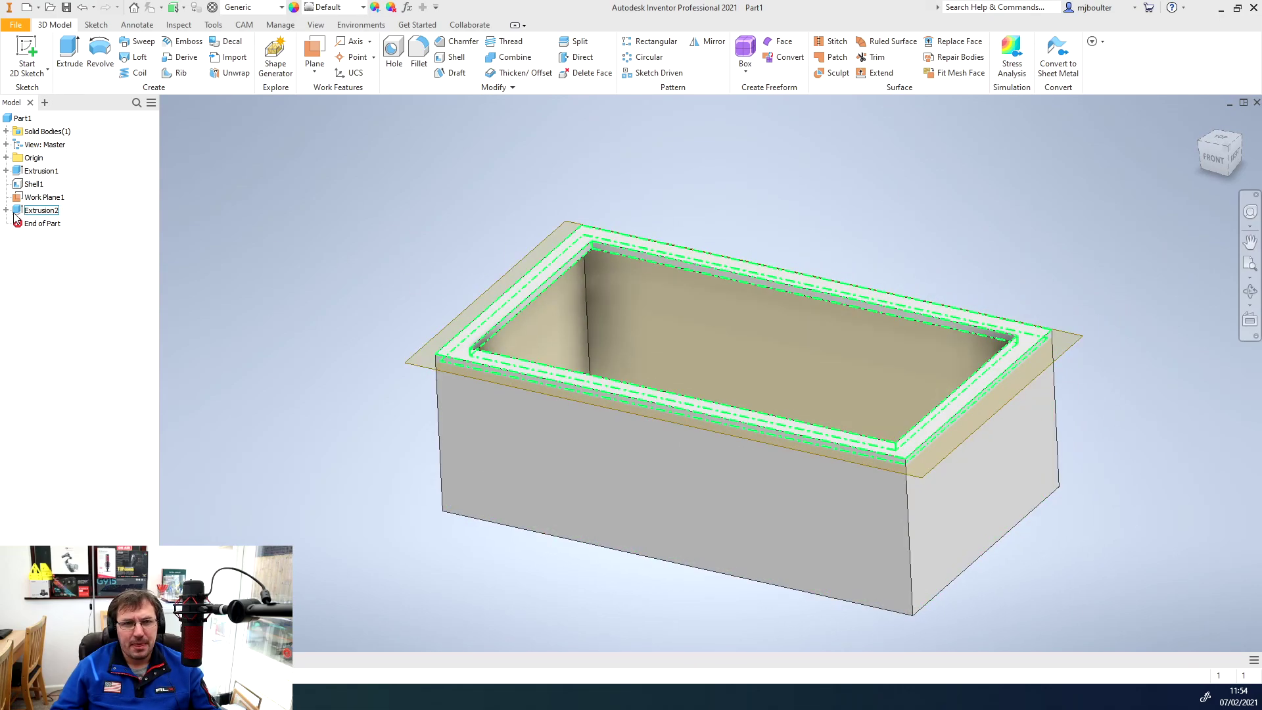
{"action": "right_click", "coordinate": [42, 198]}
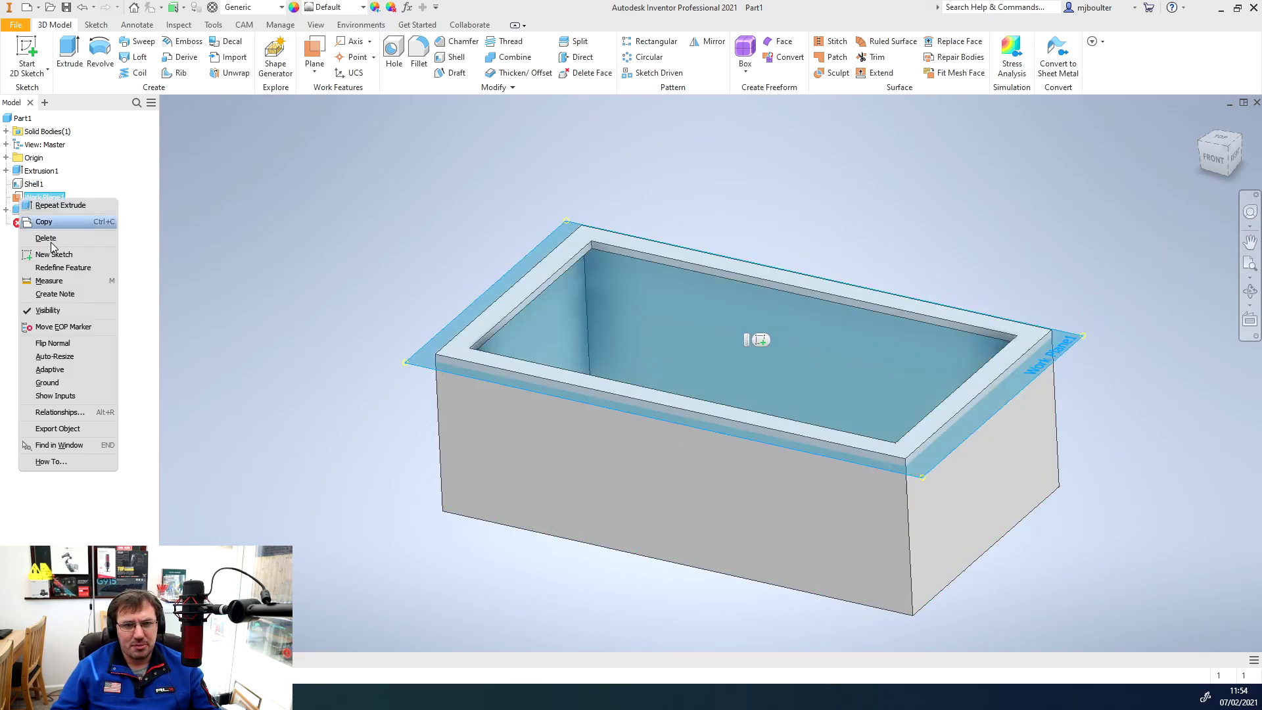
{"action": "left_click", "coordinate": [47, 310]}
Create Work Plane2 offset -50 mm from the box's bottom face
{"action": "middle_click_drag", "start_coordinate": [774, 442], "coordinate": [616, 384], "text": "shift"}
{"action": "left_click", "coordinate": [314, 49]}
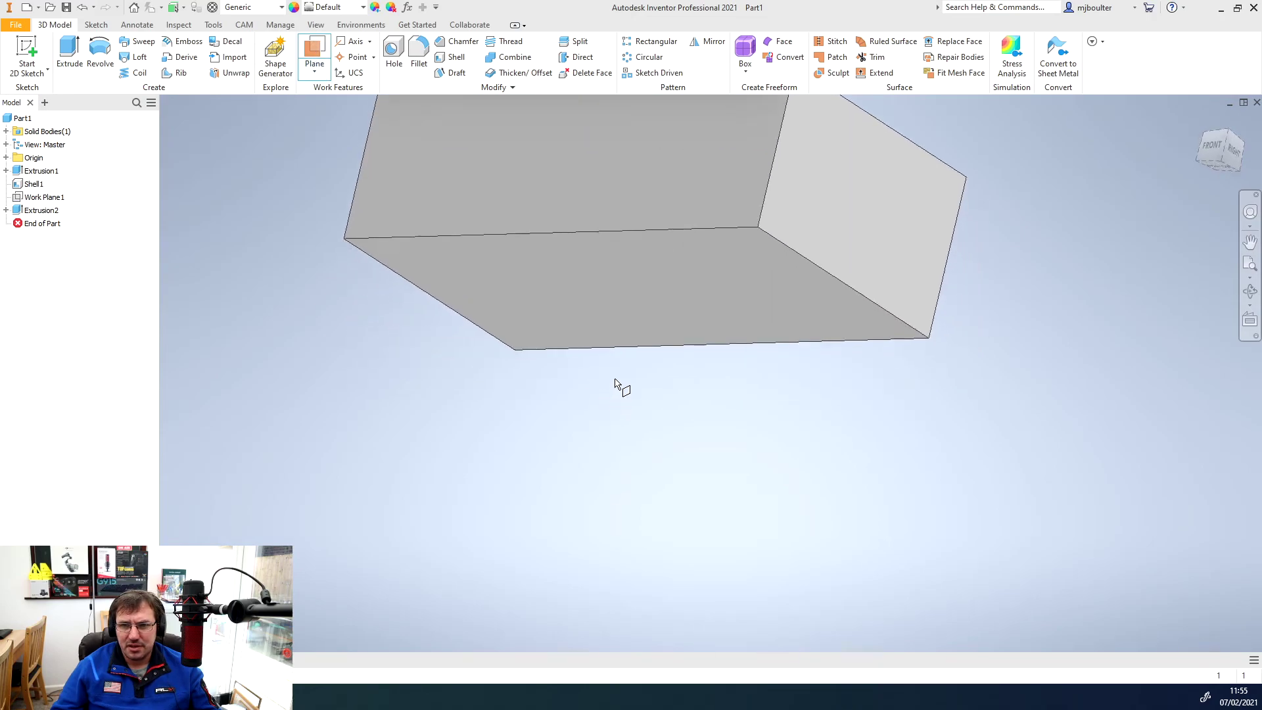
{"action": "left_click_drag", "start_coordinate": [617, 302], "coordinate": [634, 218]}
{"action": "middle_click_drag", "start_coordinate": [634, 218], "coordinate": [644, 246], "text": "shift"}
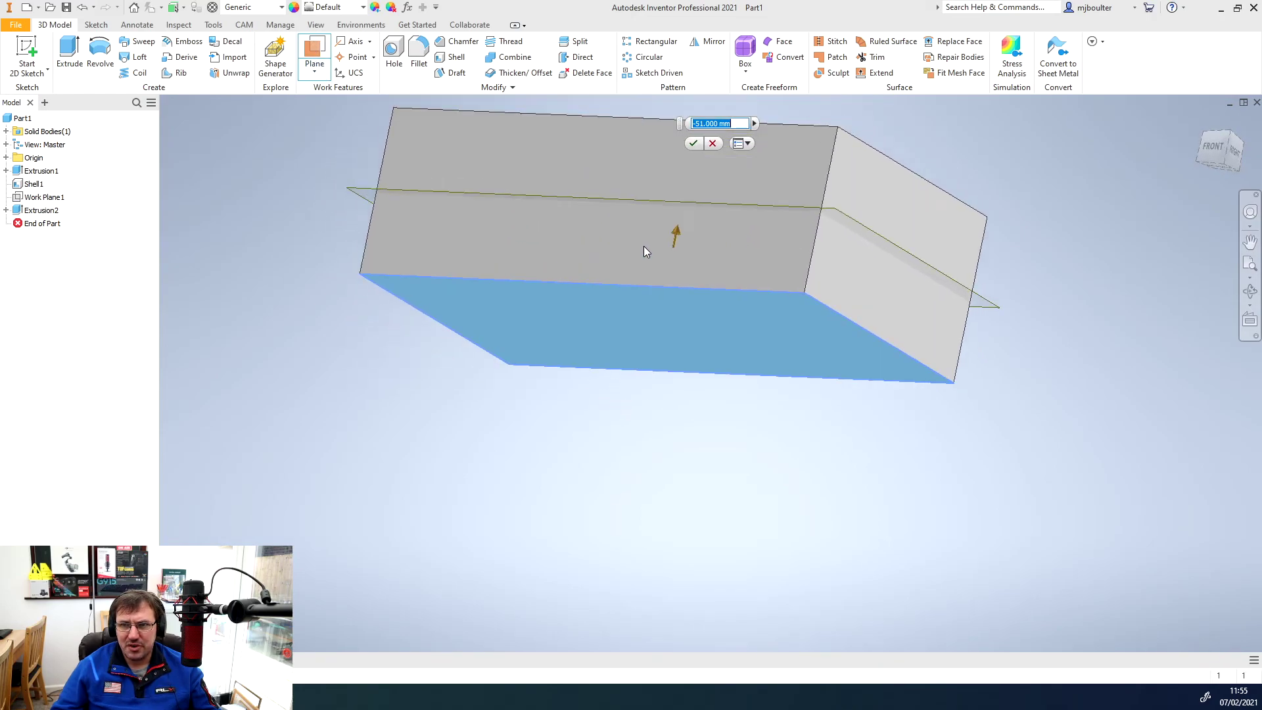
{"action": "key", "text": "F6"}
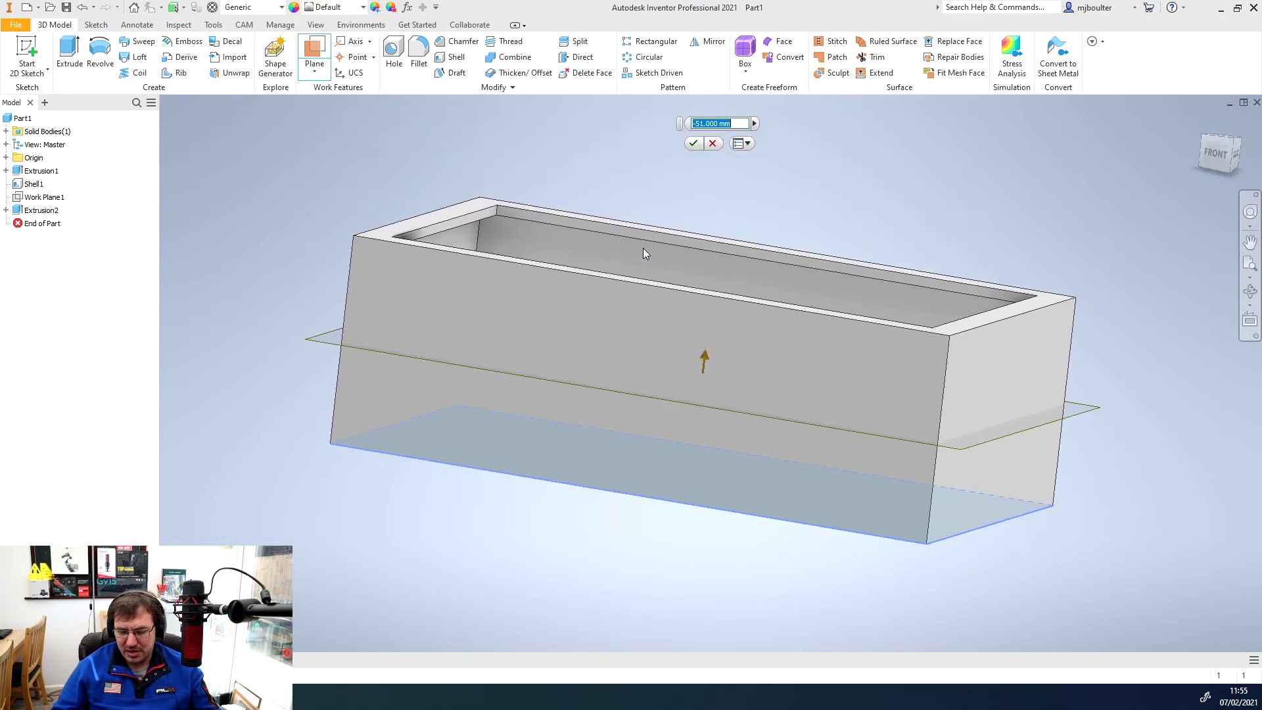
{"action": "type", "text": "50"}
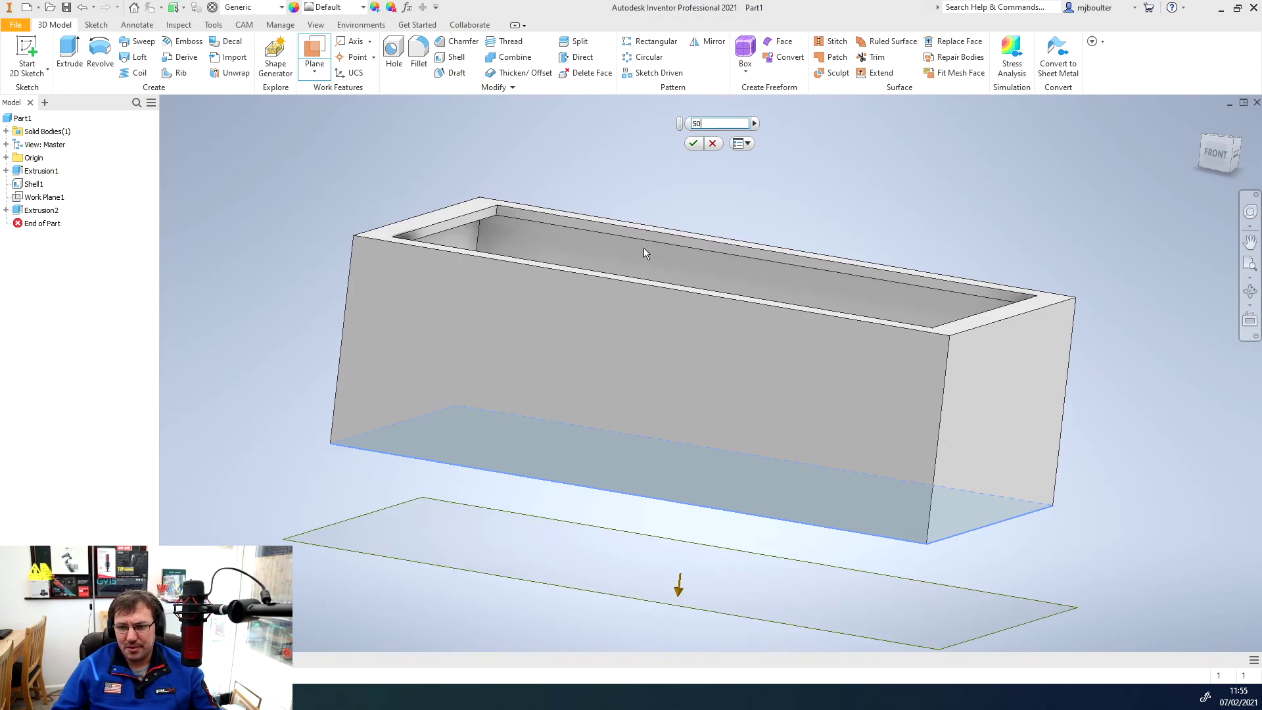
{"action": "key", "text": "BackSpace"}
{"action": "key", "text": "BackSpace"}
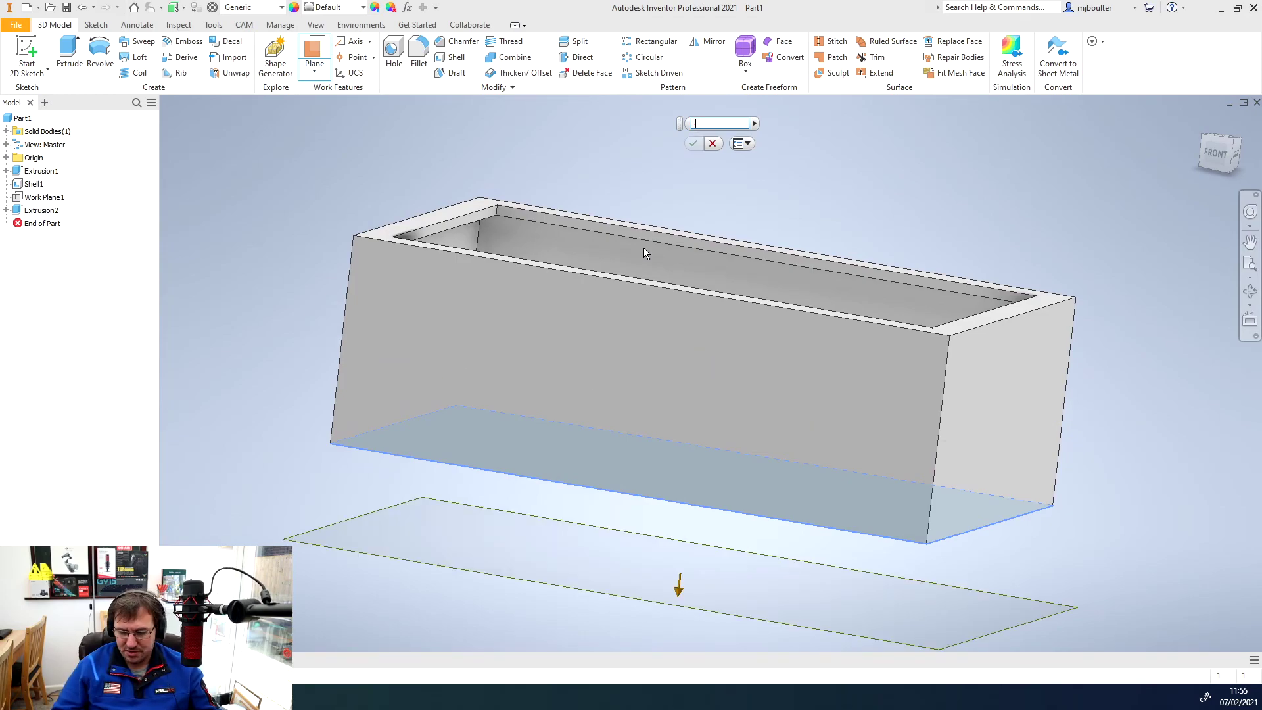
{"action": "type", "text": "-50"}
{"action": "key", "text": "Return"}
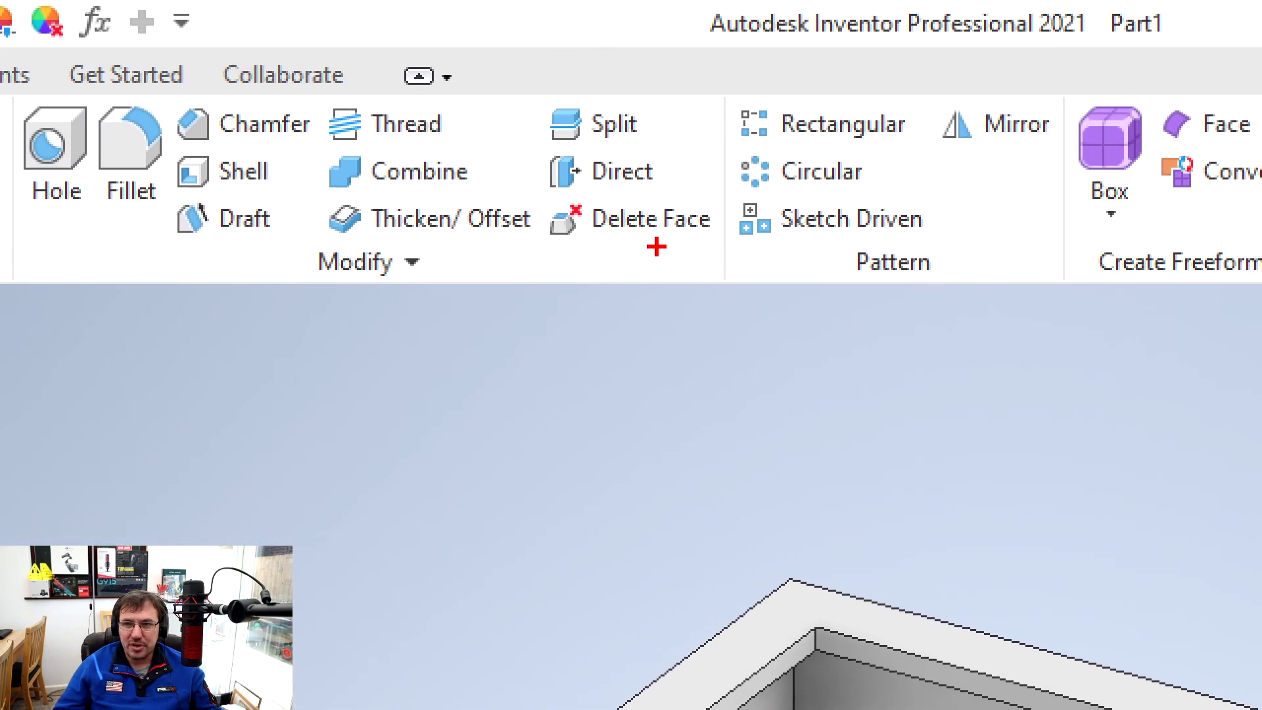
{"action": "left_click_drag", "start_coordinate": [618, 136], "coordinate": [801, 377], "text": "ctrl+shift"}
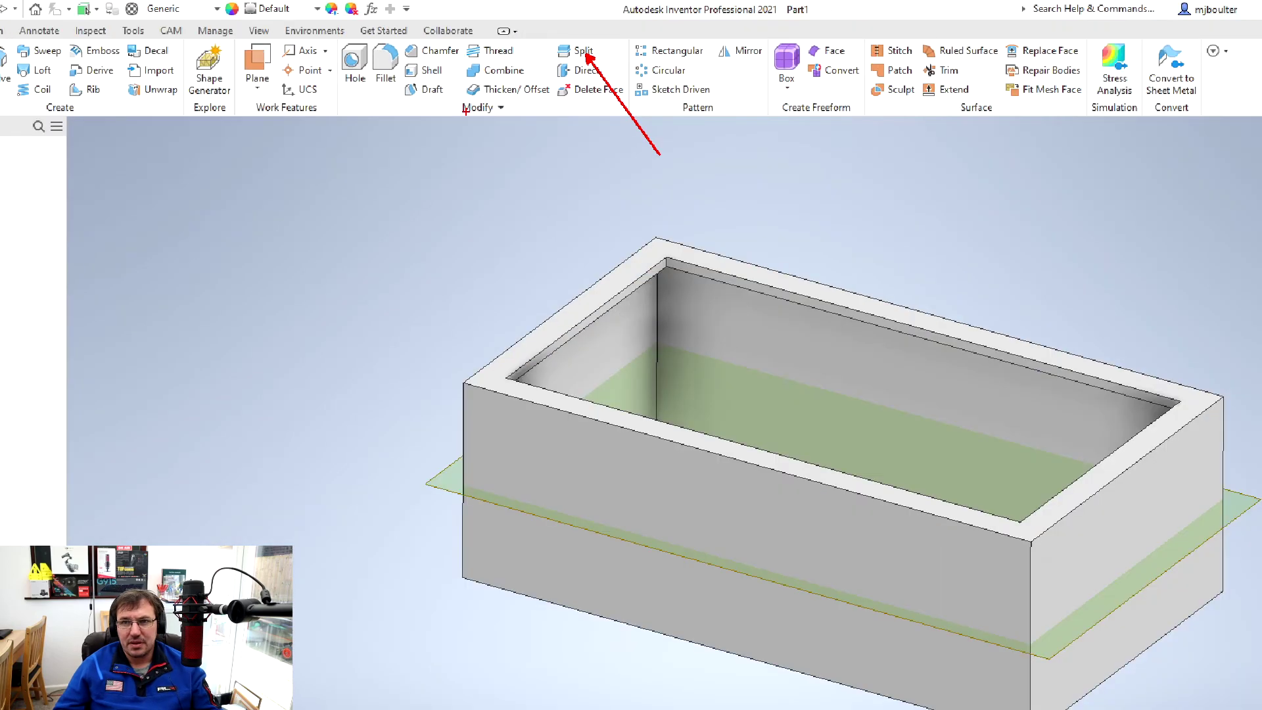
{"action": "key", "text": "Escape"}
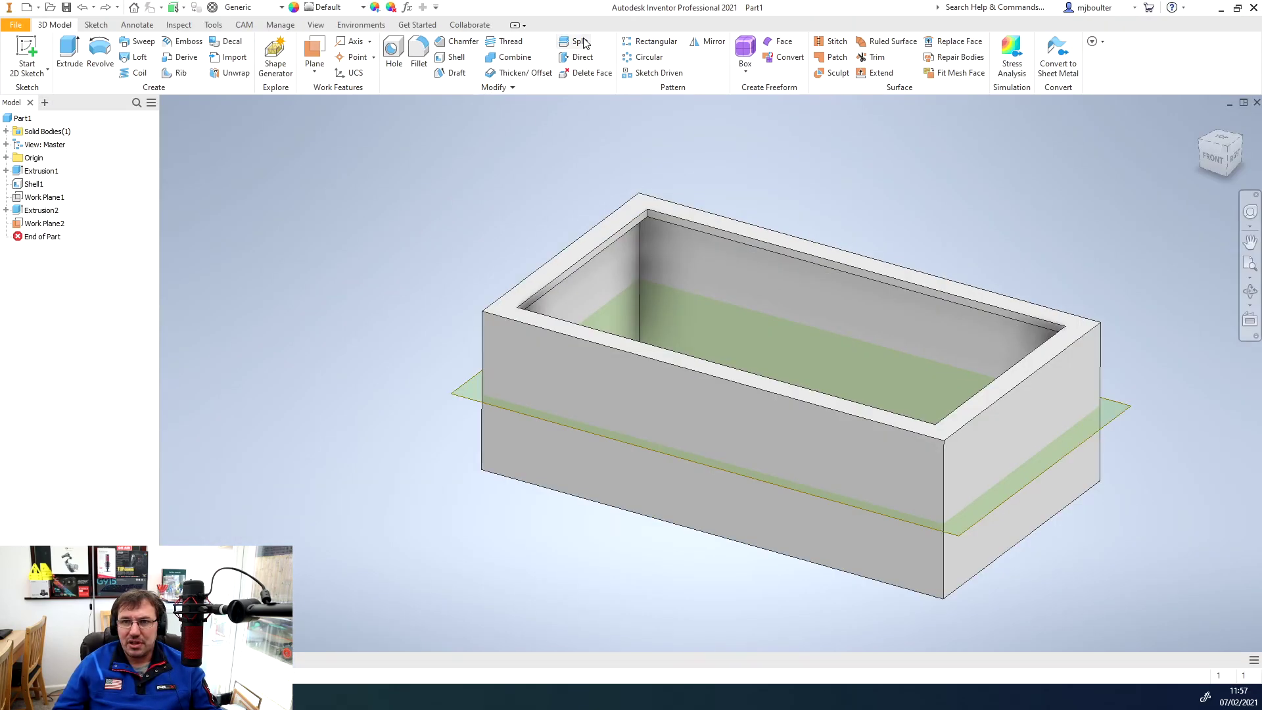
Split the box into two solid bodies at Work Plane2, keeping Solid mode
{"action": "left_click", "coordinate": [584, 42]}
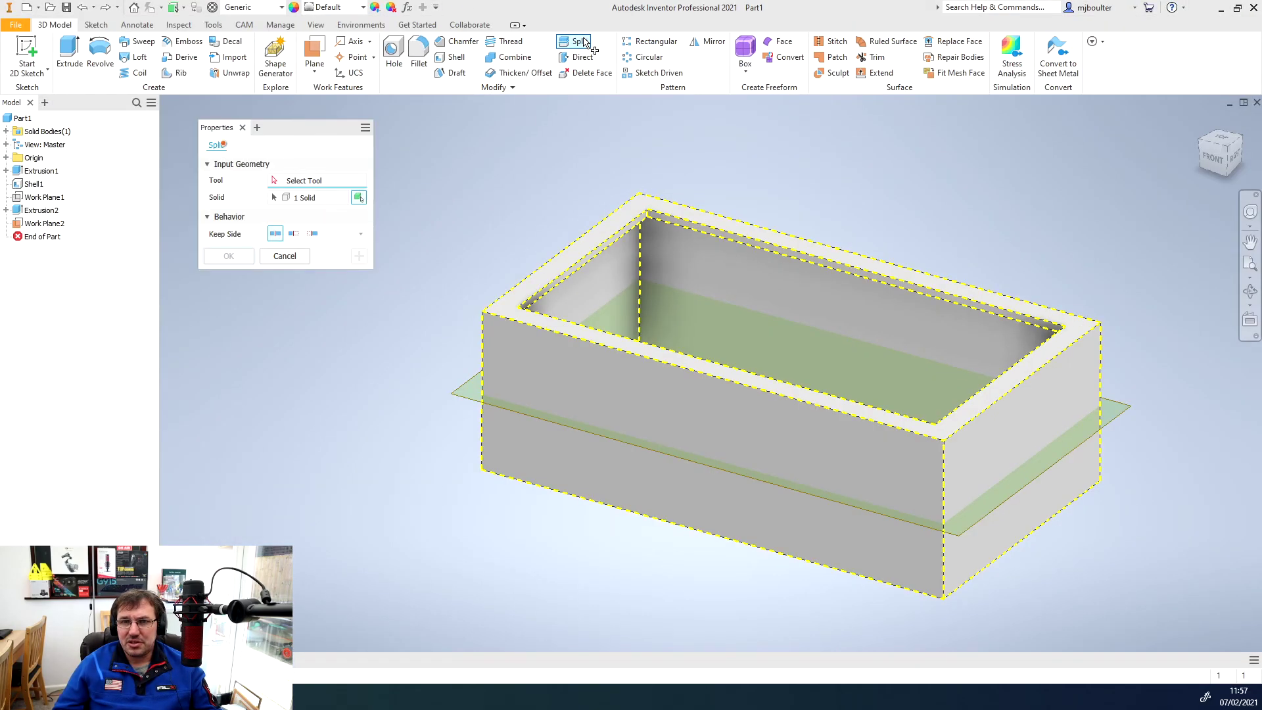
{"action": "left_click", "coordinate": [469, 400]}
{"action": "left_click", "coordinate": [358, 198]}
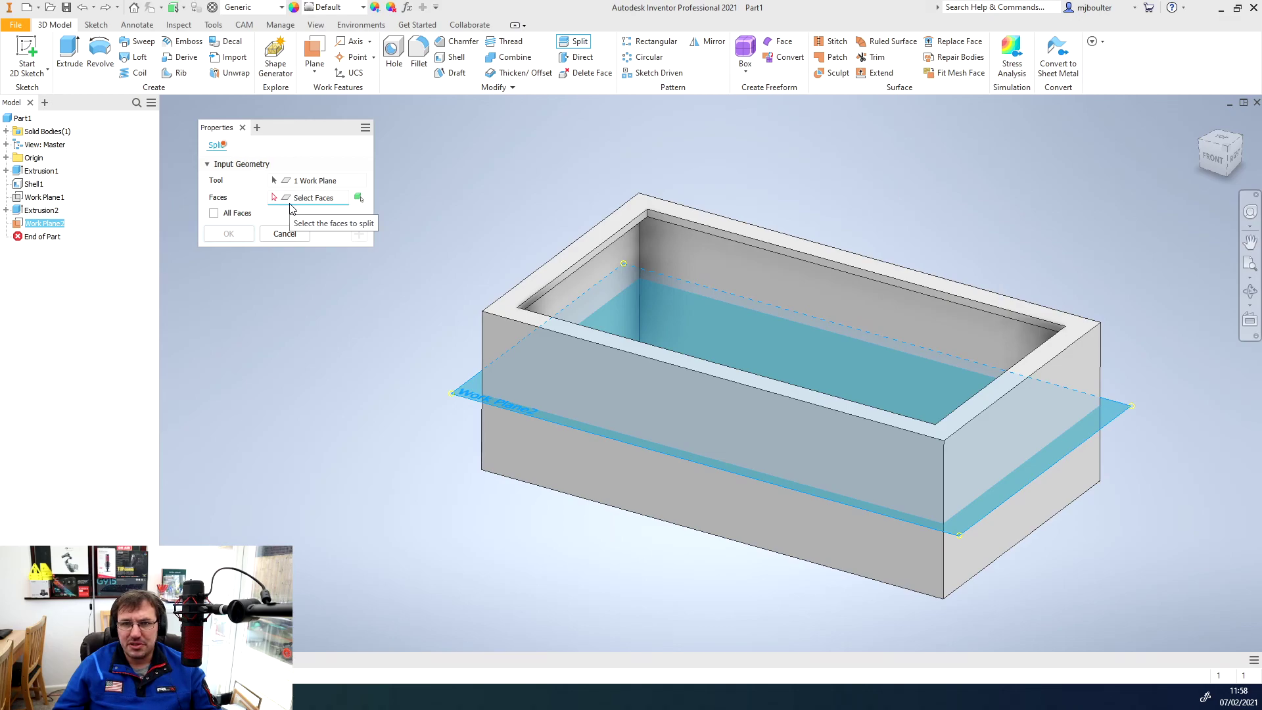
{"action": "left_click", "coordinate": [358, 198]}
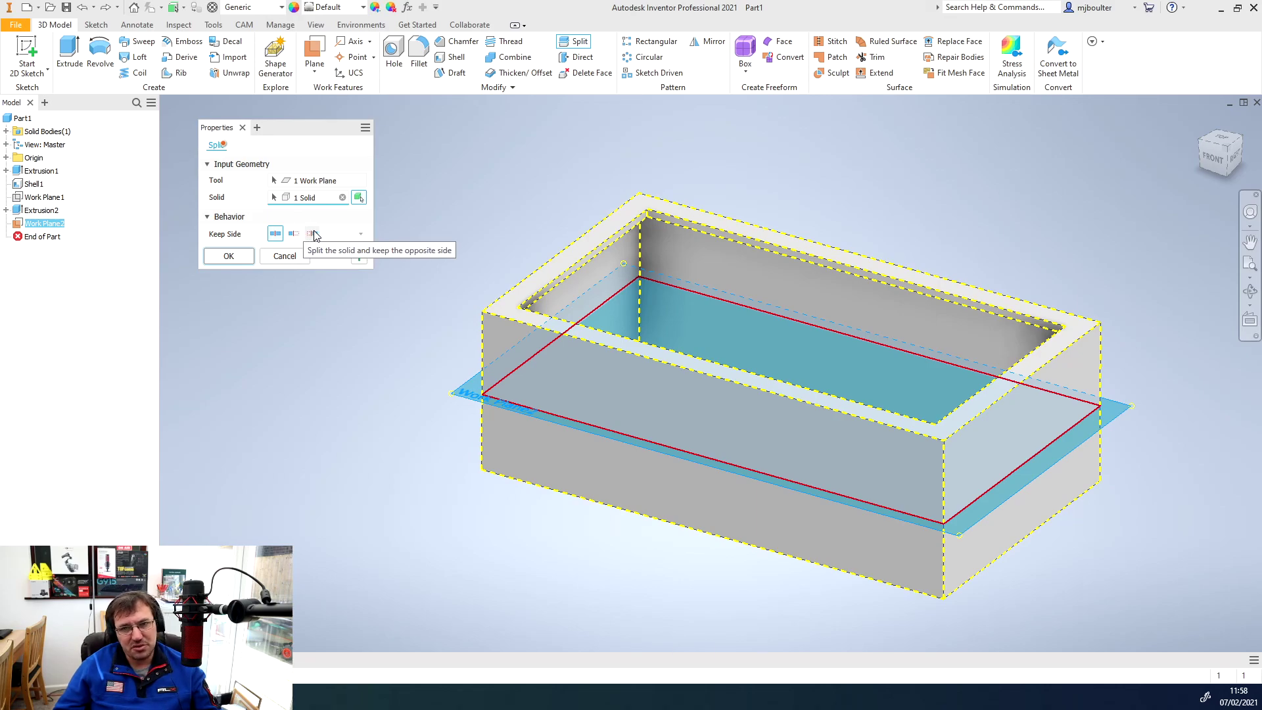
{"action": "left_click", "coordinate": [228, 256]}
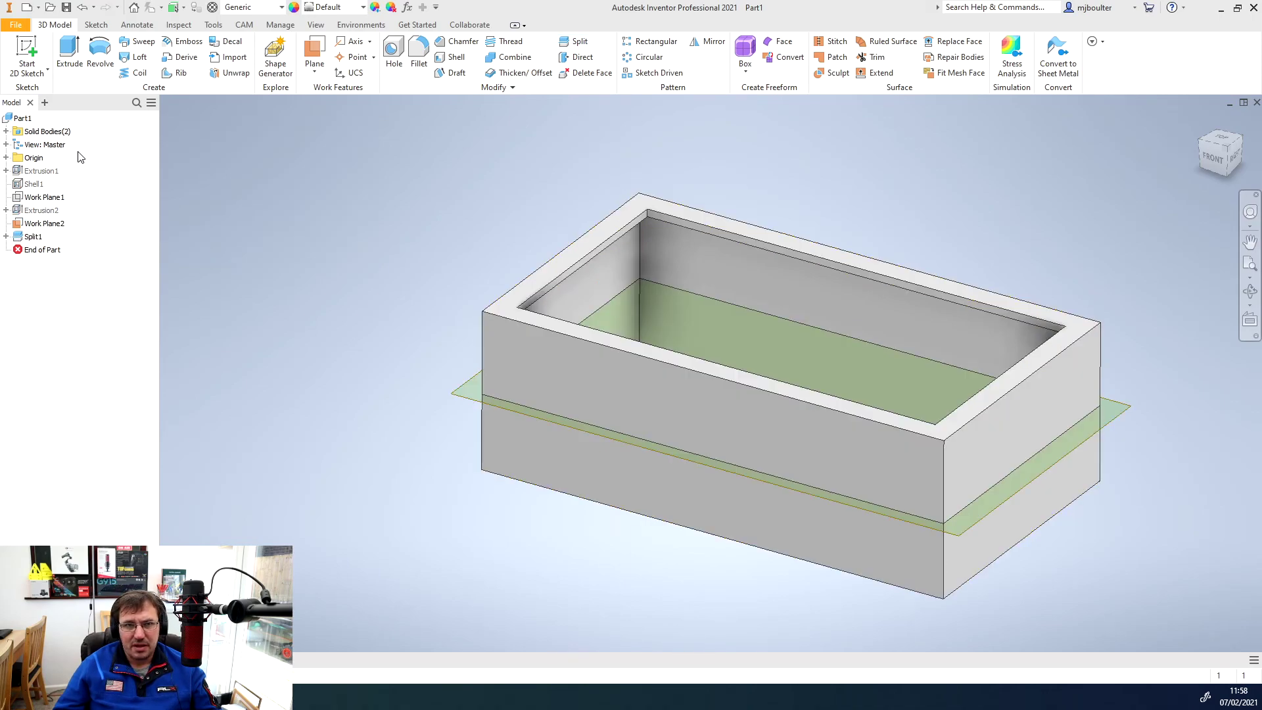
{"action": "left_click", "coordinate": [6, 131]}
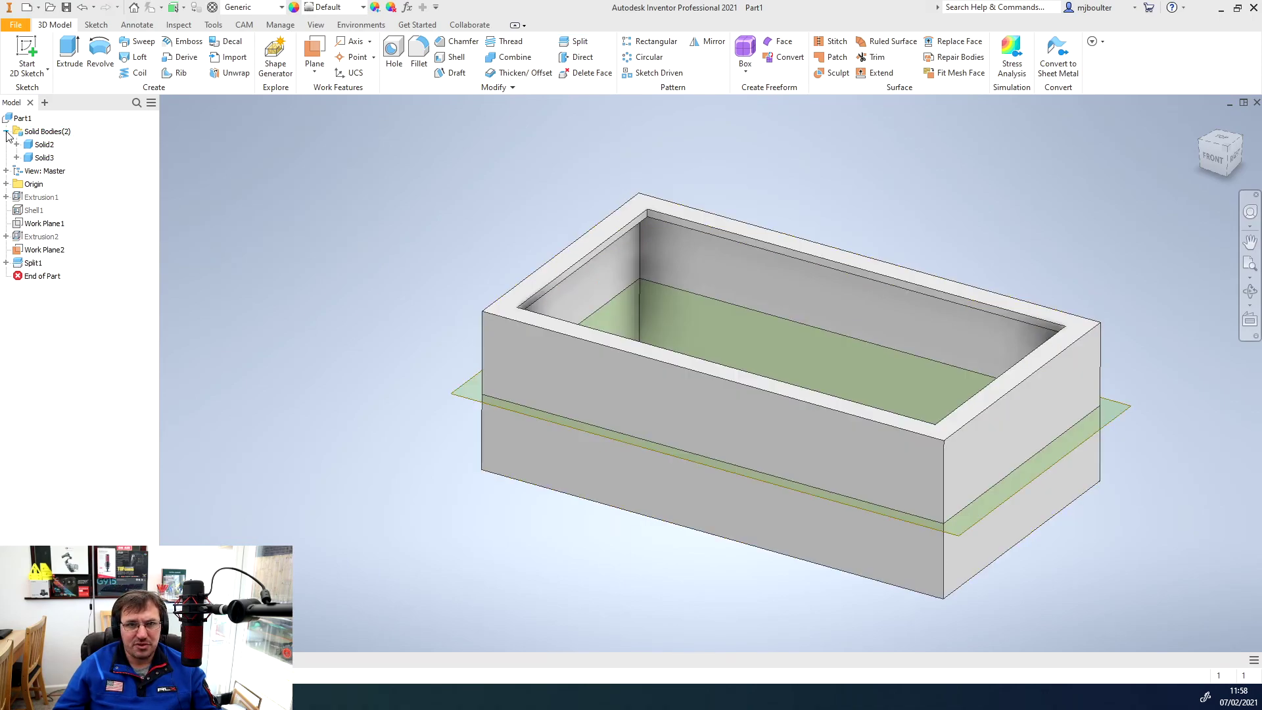
{"action": "right_click", "coordinate": [44, 158]}
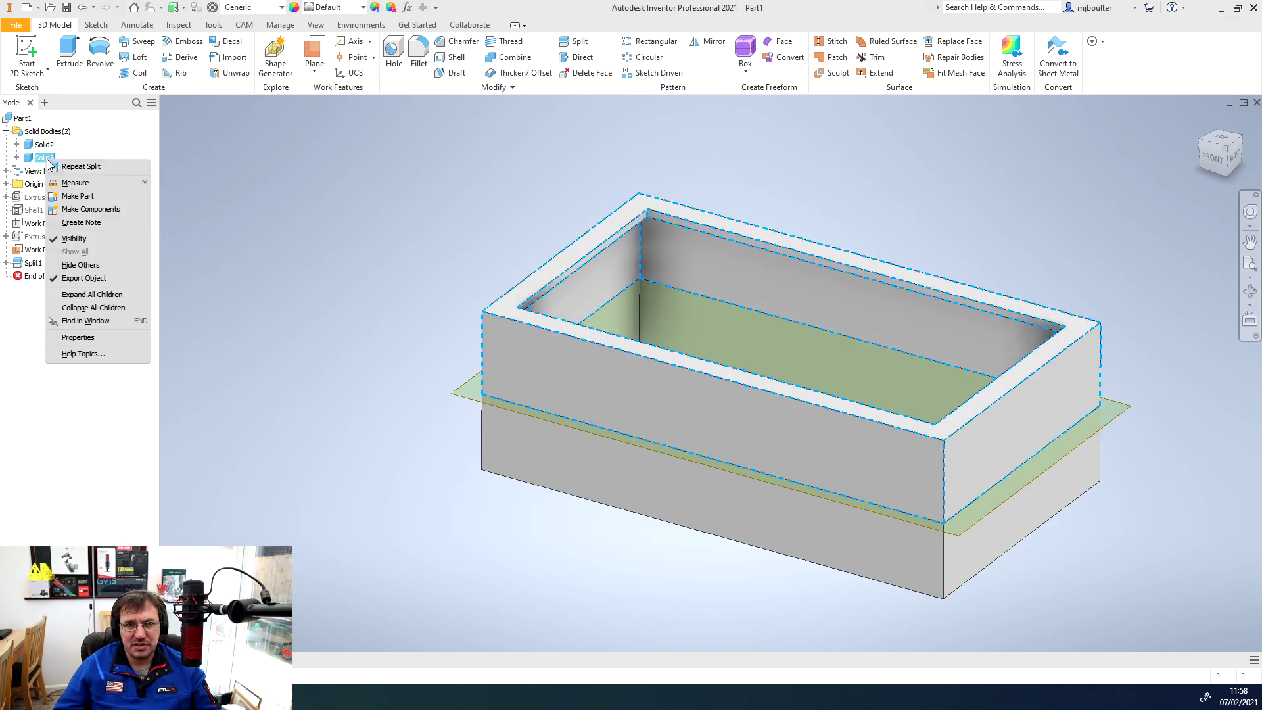
{"action": "left_click", "coordinate": [75, 239]}
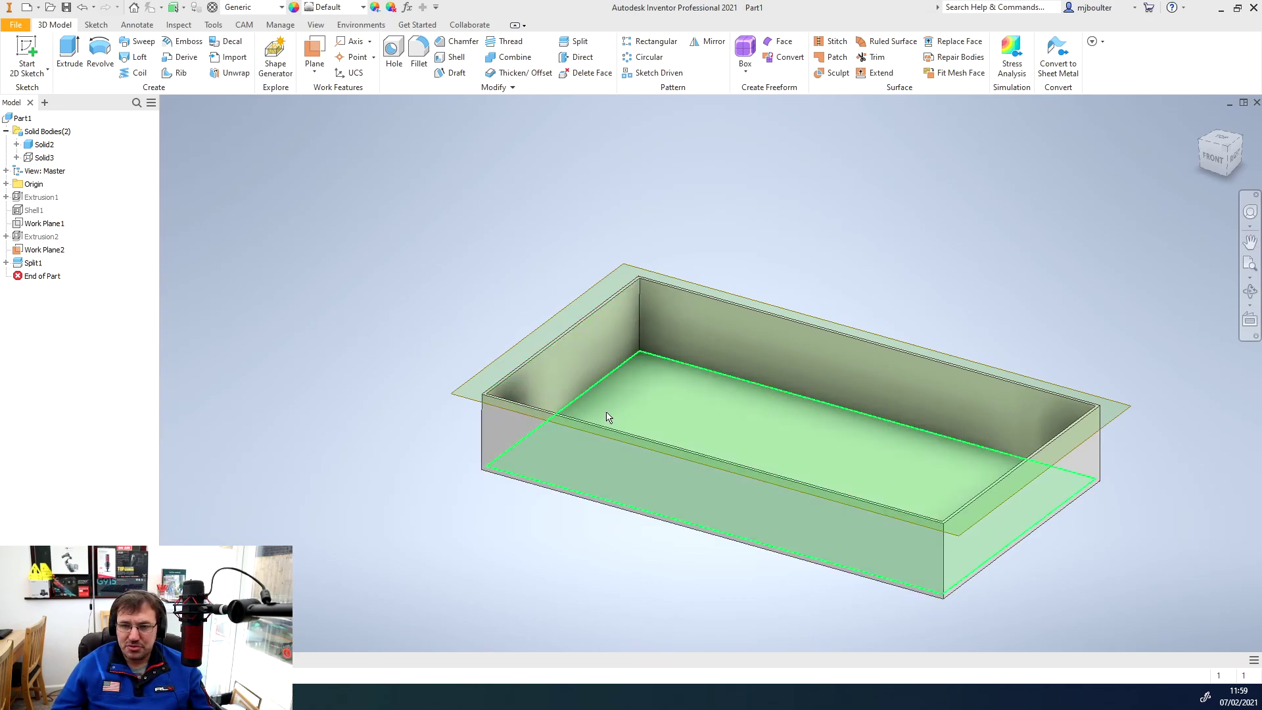
Sketch on Work Plane2, projecting the inner wall outline and offsetting it slightly inward
{"action": "scroll", "coordinate": [592, 423], "scroll_direction": "up", "scroll_amount": 3}
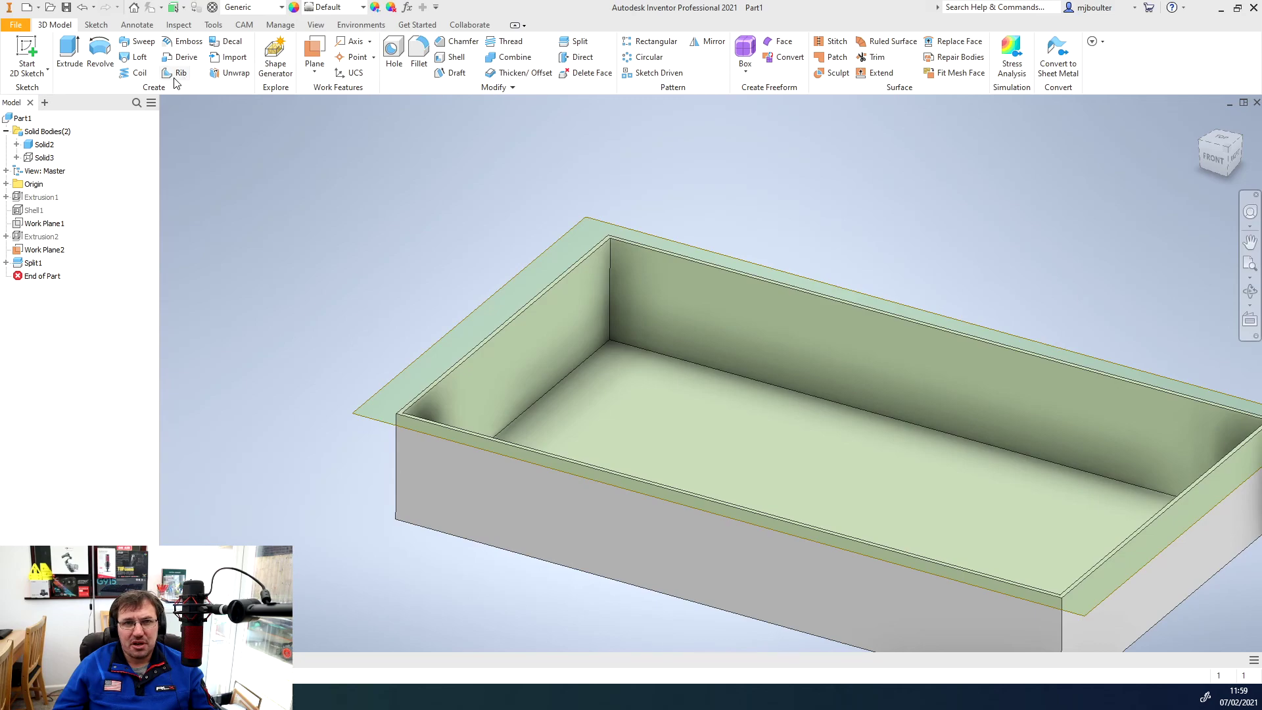
{"action": "left_click", "coordinate": [26, 56]}
{"action": "left_click", "coordinate": [370, 427]}
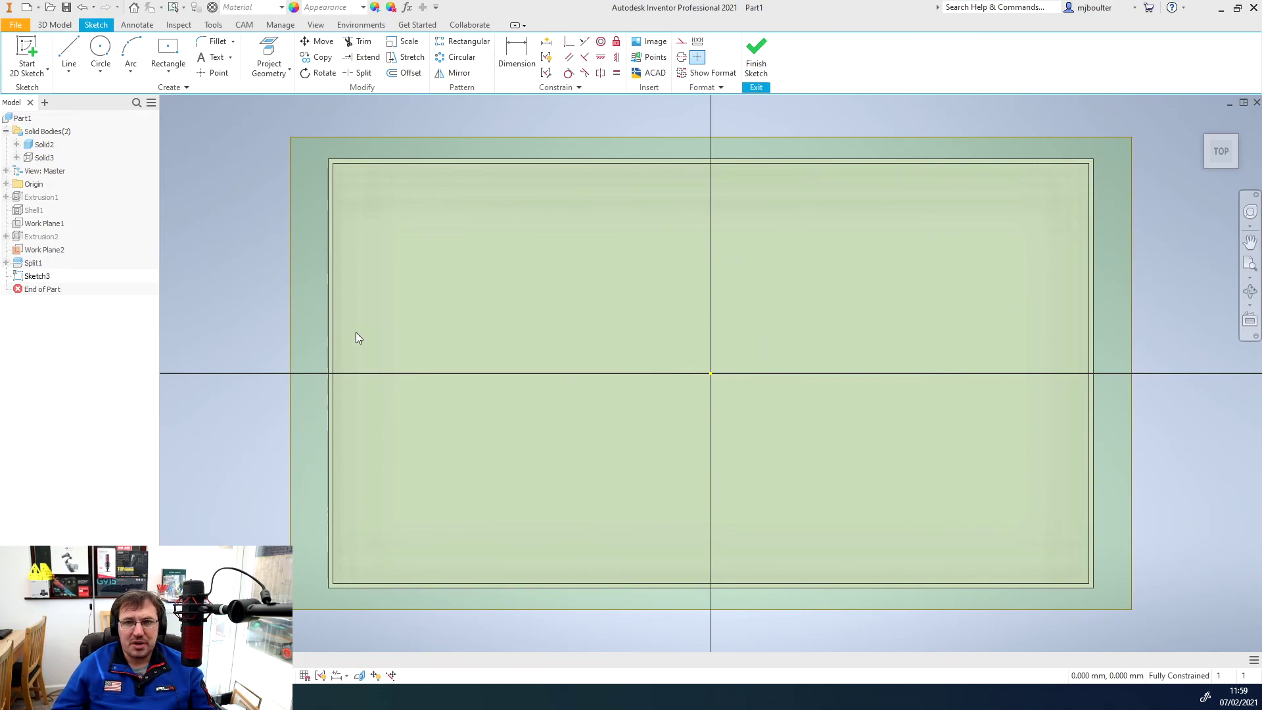
{"action": "left_click", "coordinate": [269, 59]}
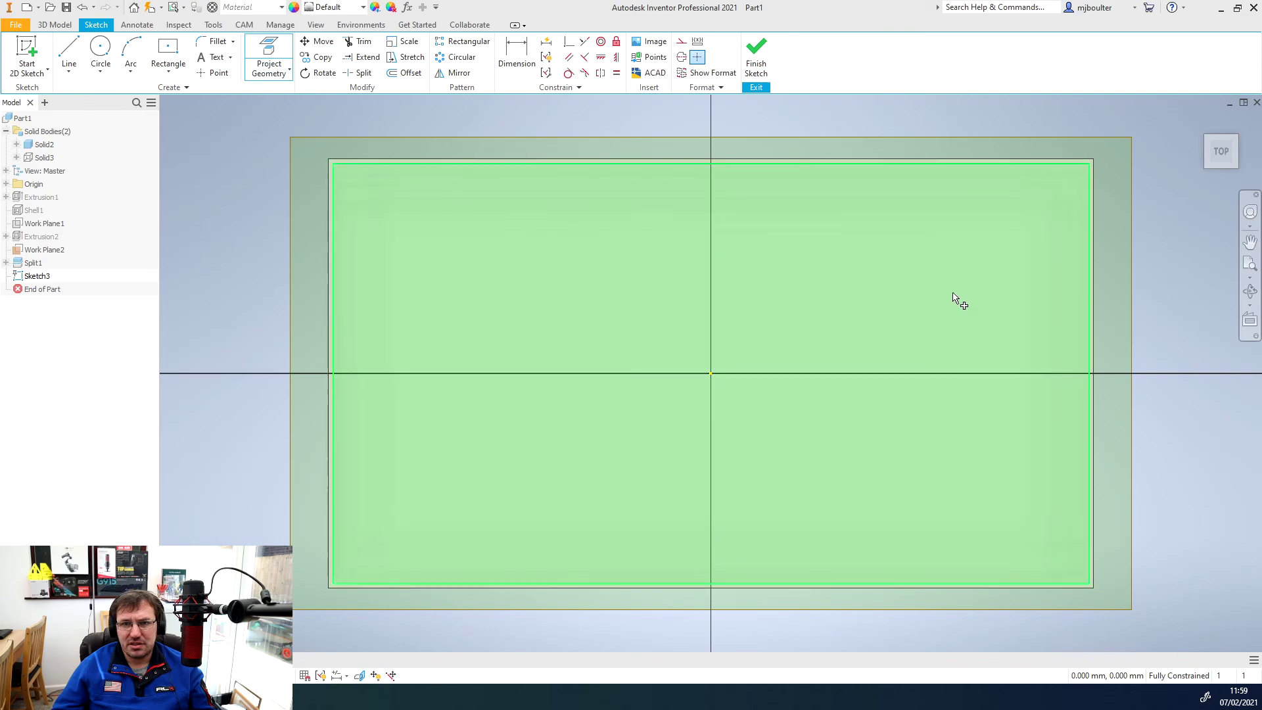
{"action": "left_click", "coordinate": [1069, 285]}
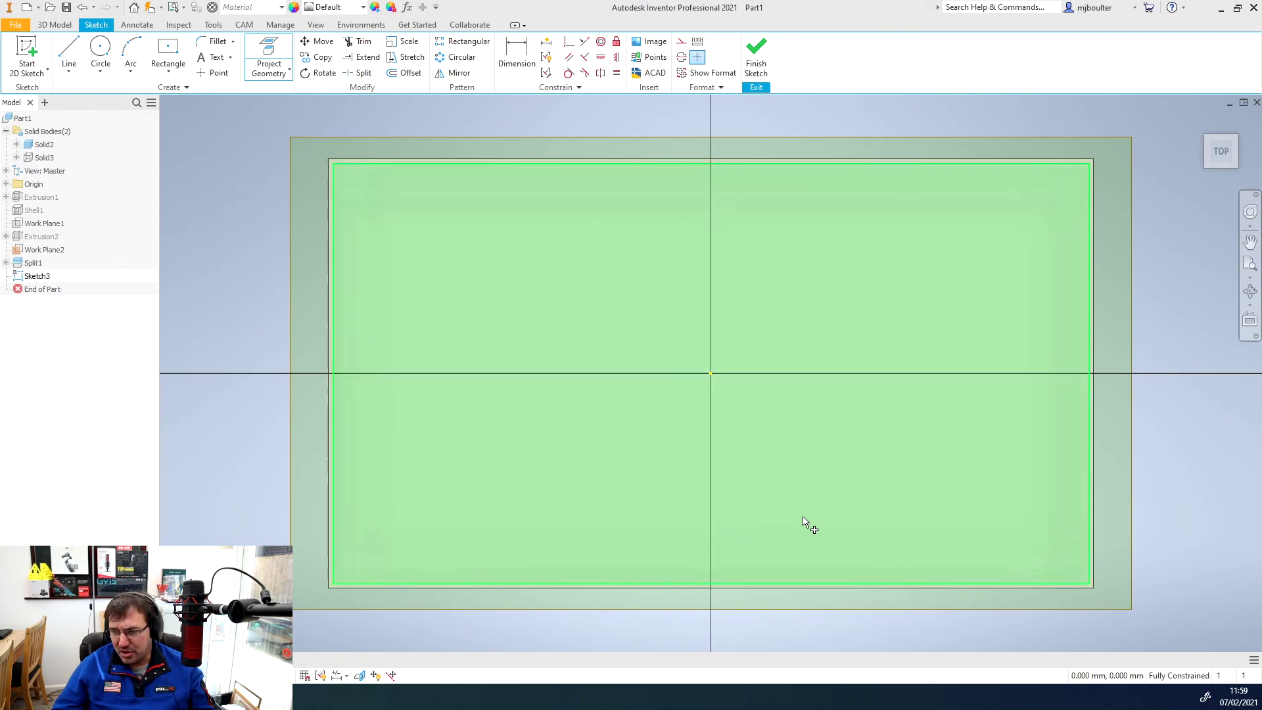
{"action": "left_click", "coordinate": [405, 74]}
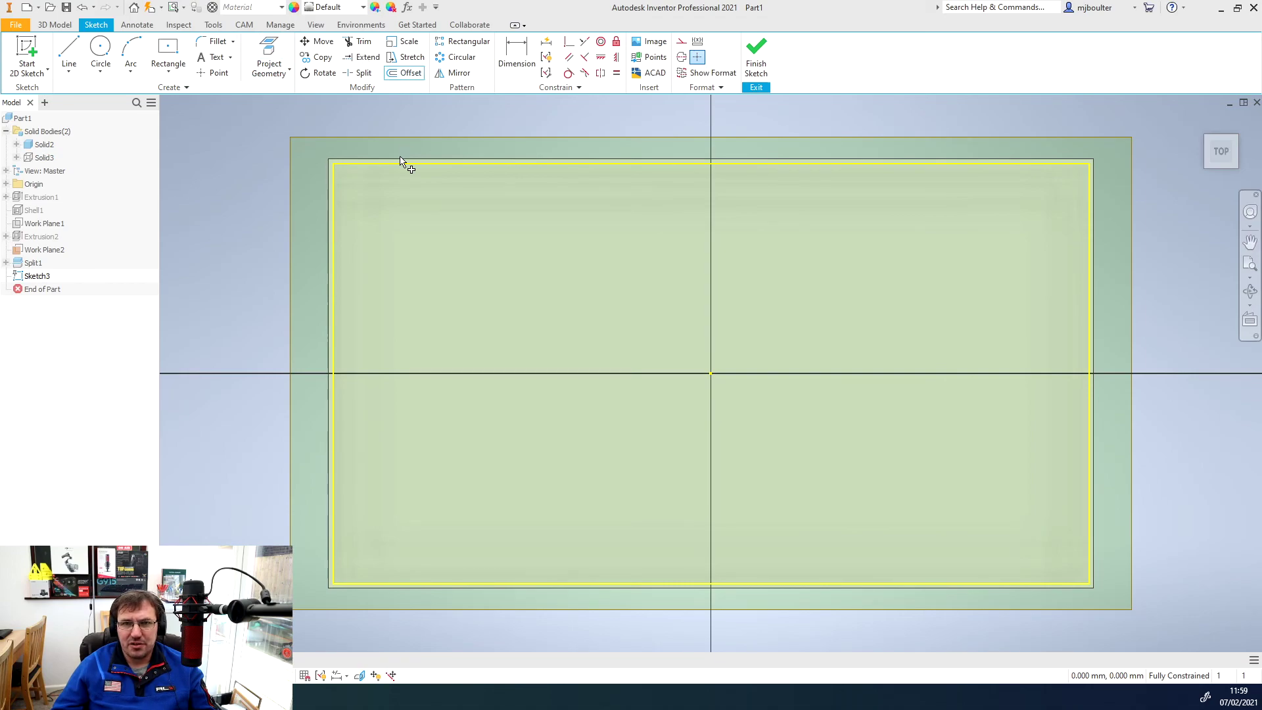
{"action": "left_click", "coordinate": [391, 173]}
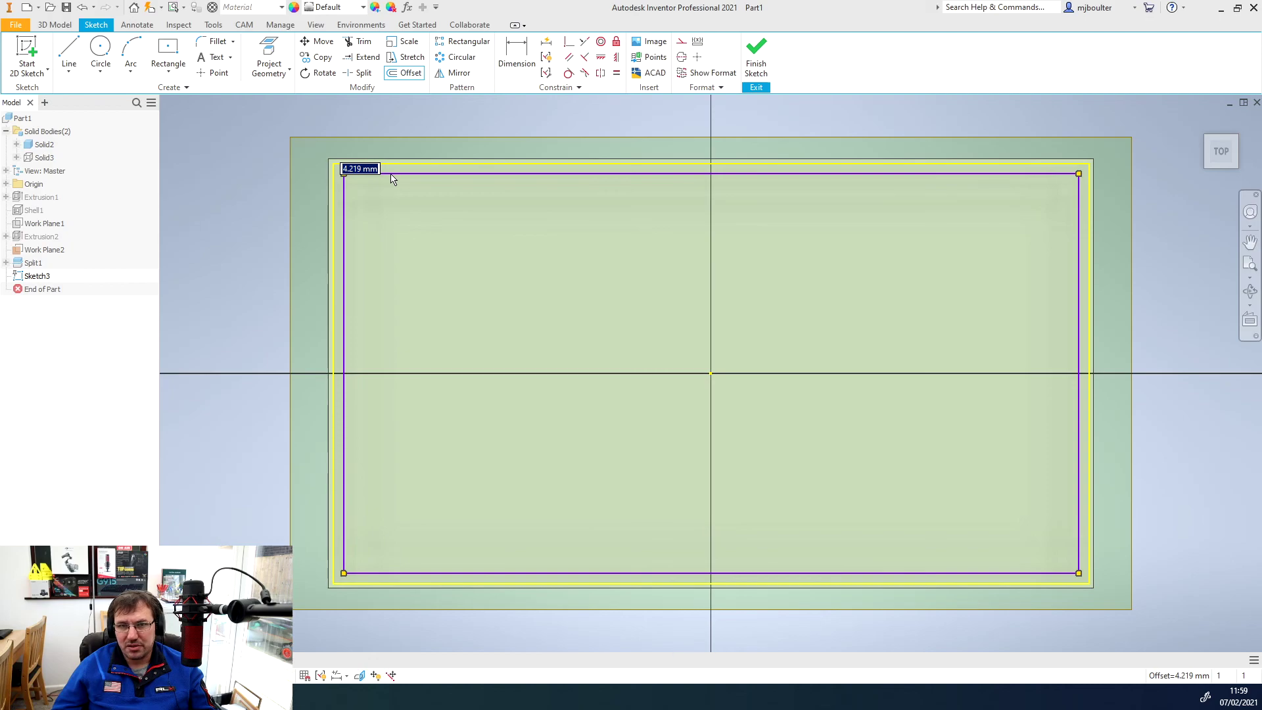
{"action": "left_click", "coordinate": [392, 178]}
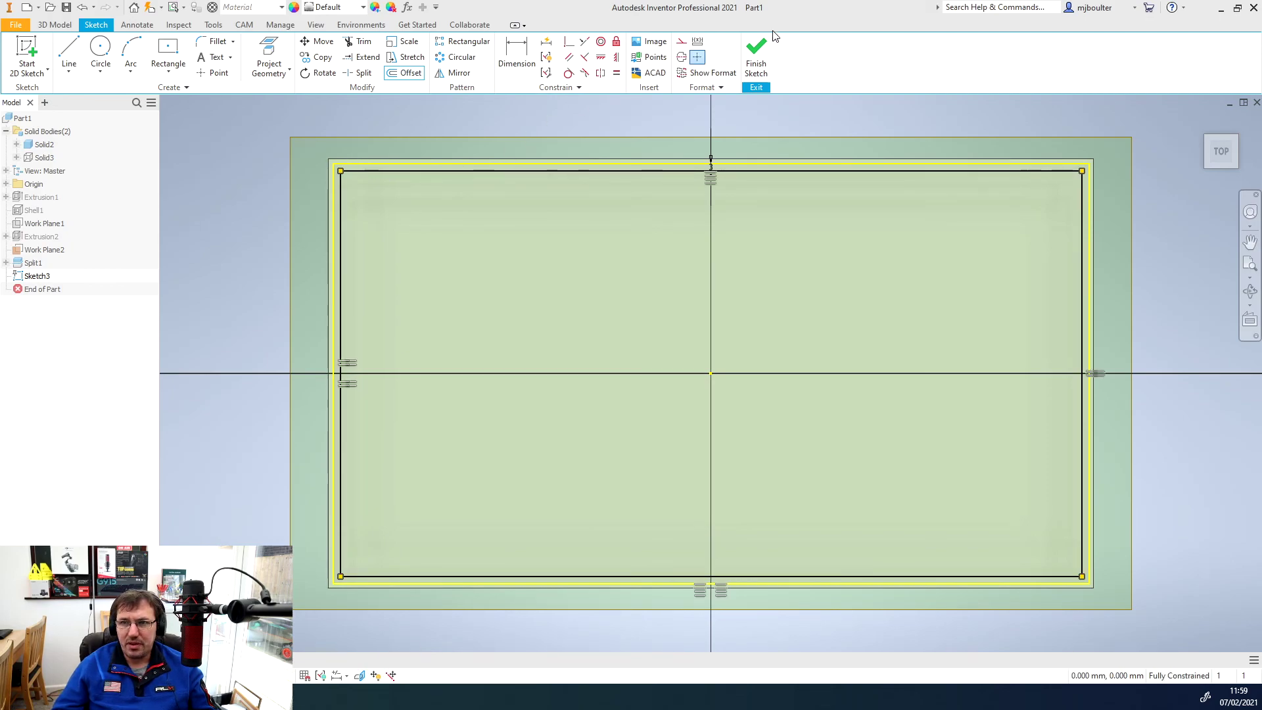
{"action": "left_click", "coordinate": [756, 53]}
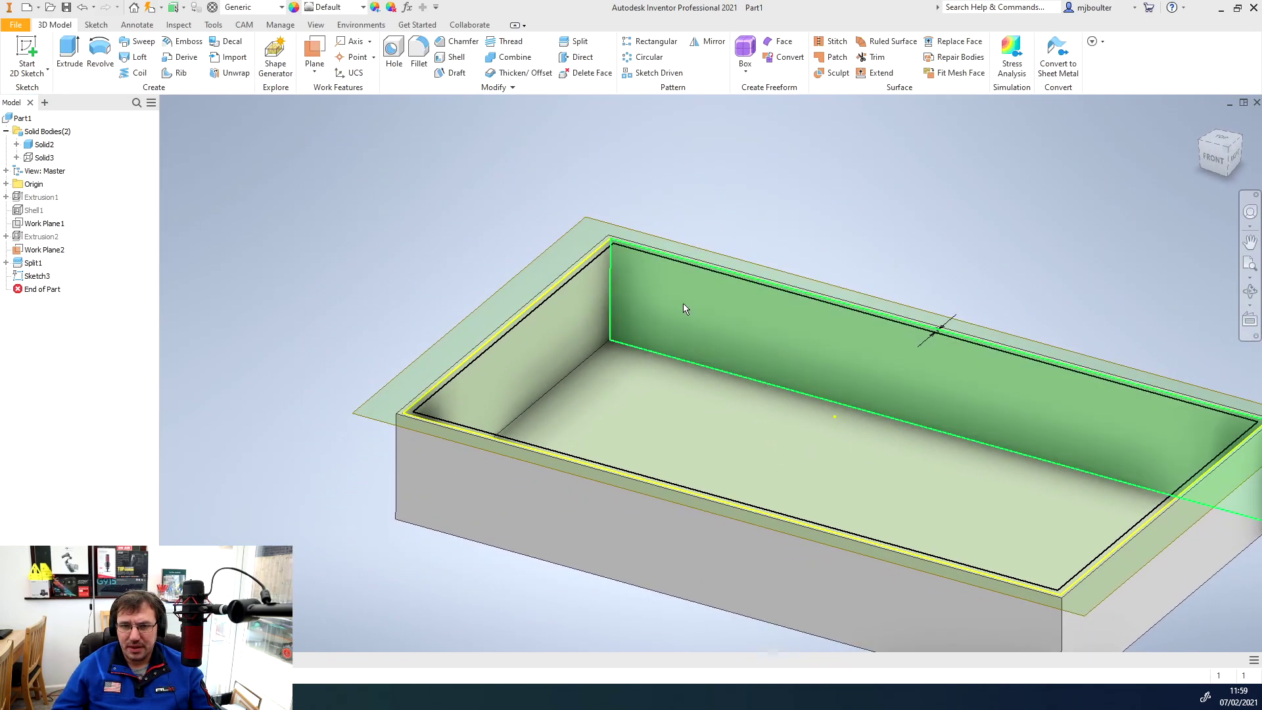
Extrude Sketch3's thin rim strip 15 mm downward as a new solid body
{"action": "left_click", "coordinate": [68, 54]}
{"action": "scroll", "coordinate": [462, 306], "scroll_direction": "up", "scroll_amount": 3}
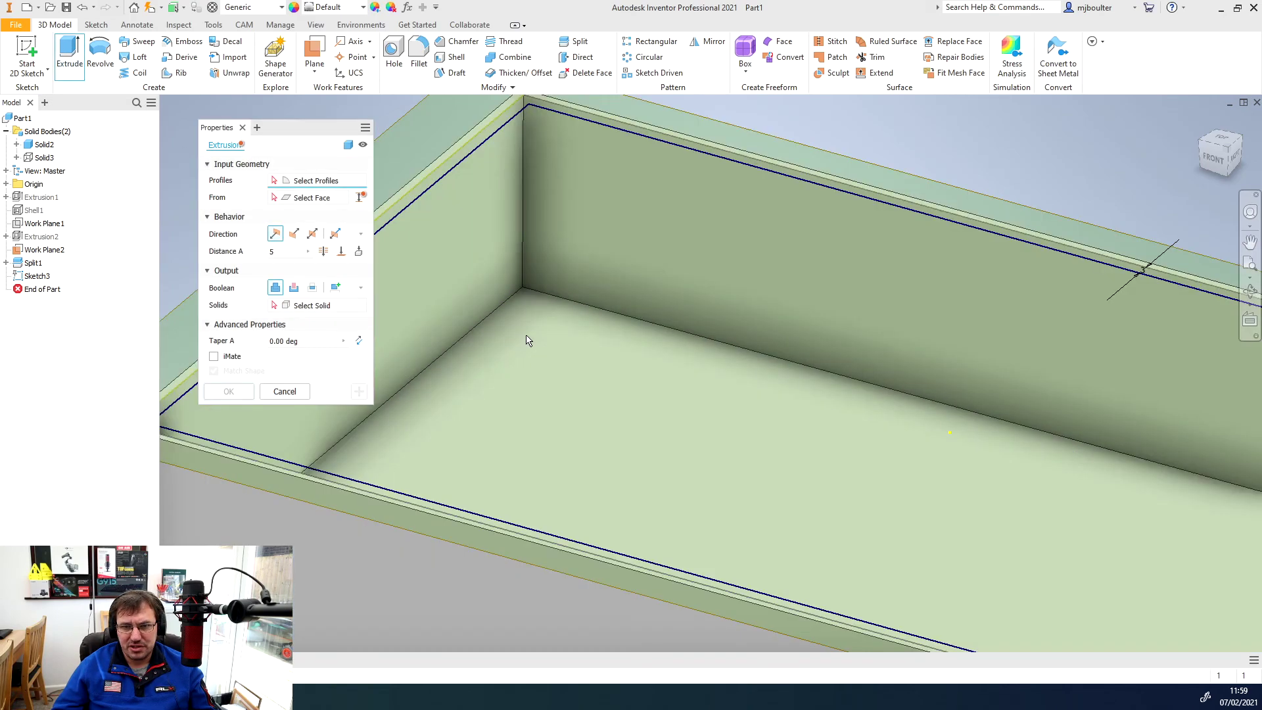
{"action": "scroll", "coordinate": [524, 338], "scroll_direction": "down", "scroll_amount": 5}
{"action": "scroll", "coordinate": [378, 515], "scroll_direction": "up", "scroll_amount": 6}
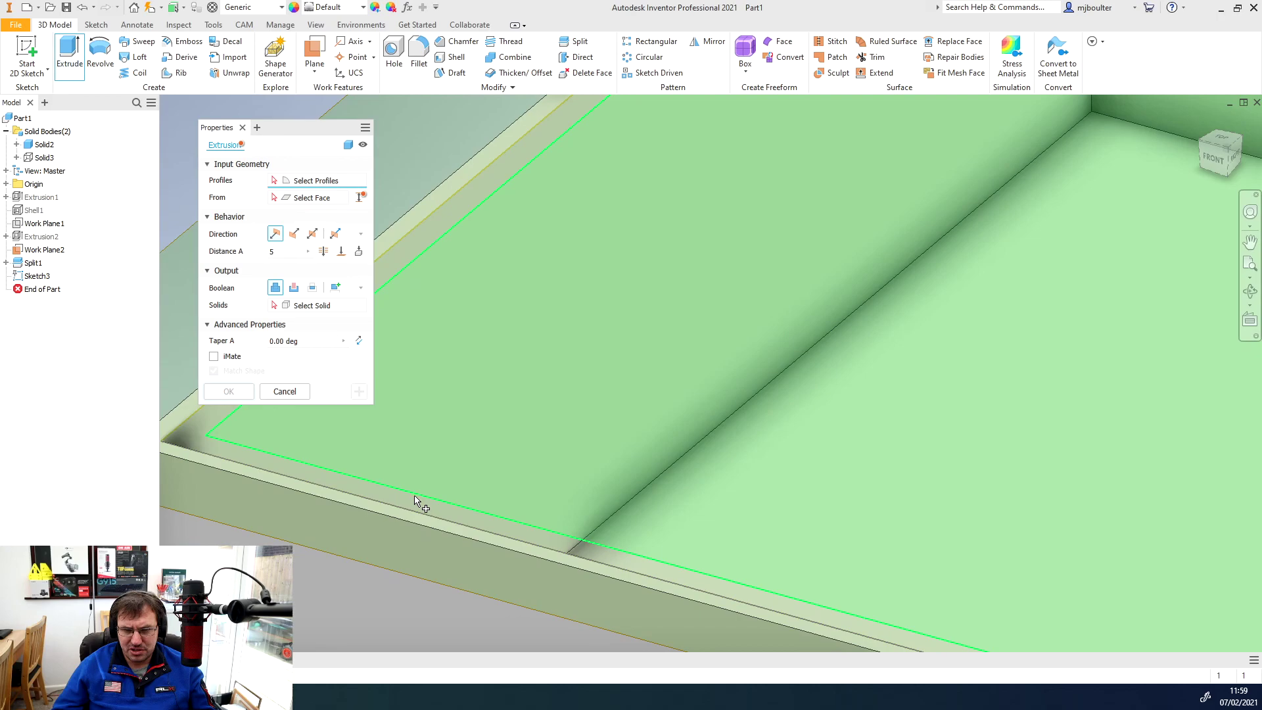
{"action": "left_click", "coordinate": [471, 507]}
{"action": "middle_click_drag", "start_coordinate": [471, 507], "coordinate": [661, 297]}
{"action": "scroll", "coordinate": [661, 297], "scroll_direction": "down", "scroll_amount": 6}
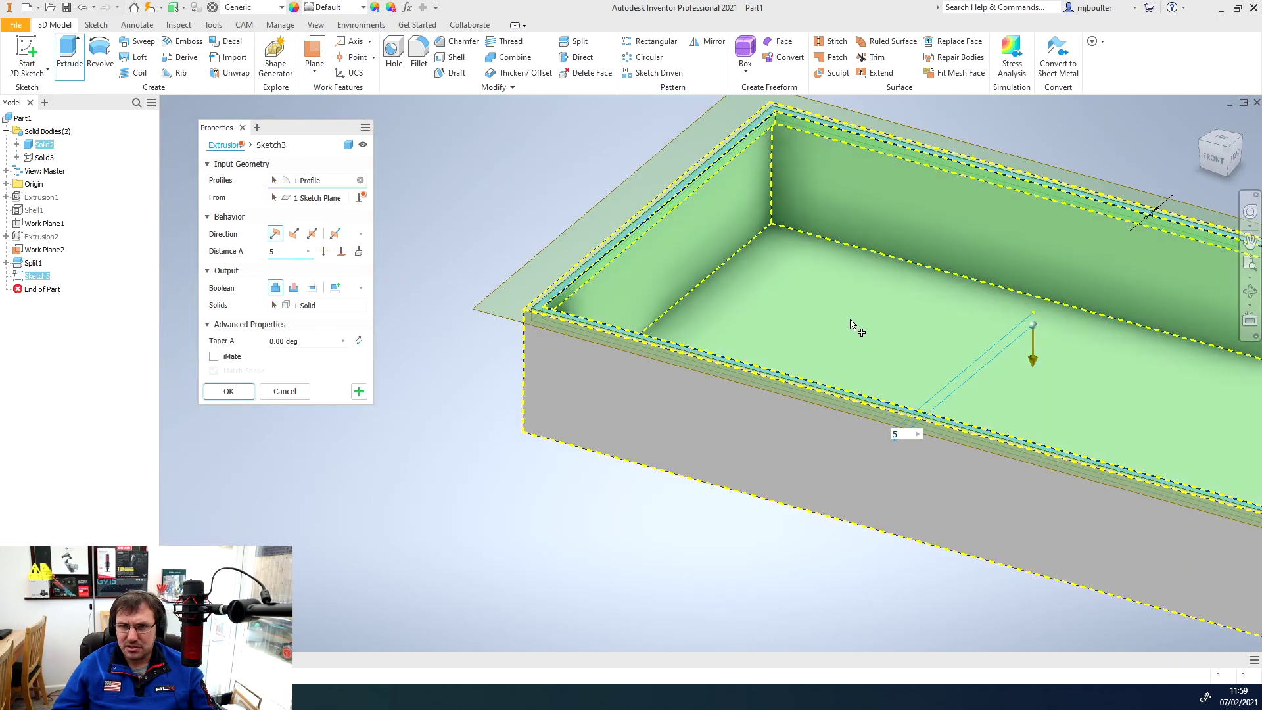
{"action": "middle_click_drag", "start_coordinate": [853, 327], "coordinate": [754, 356]}
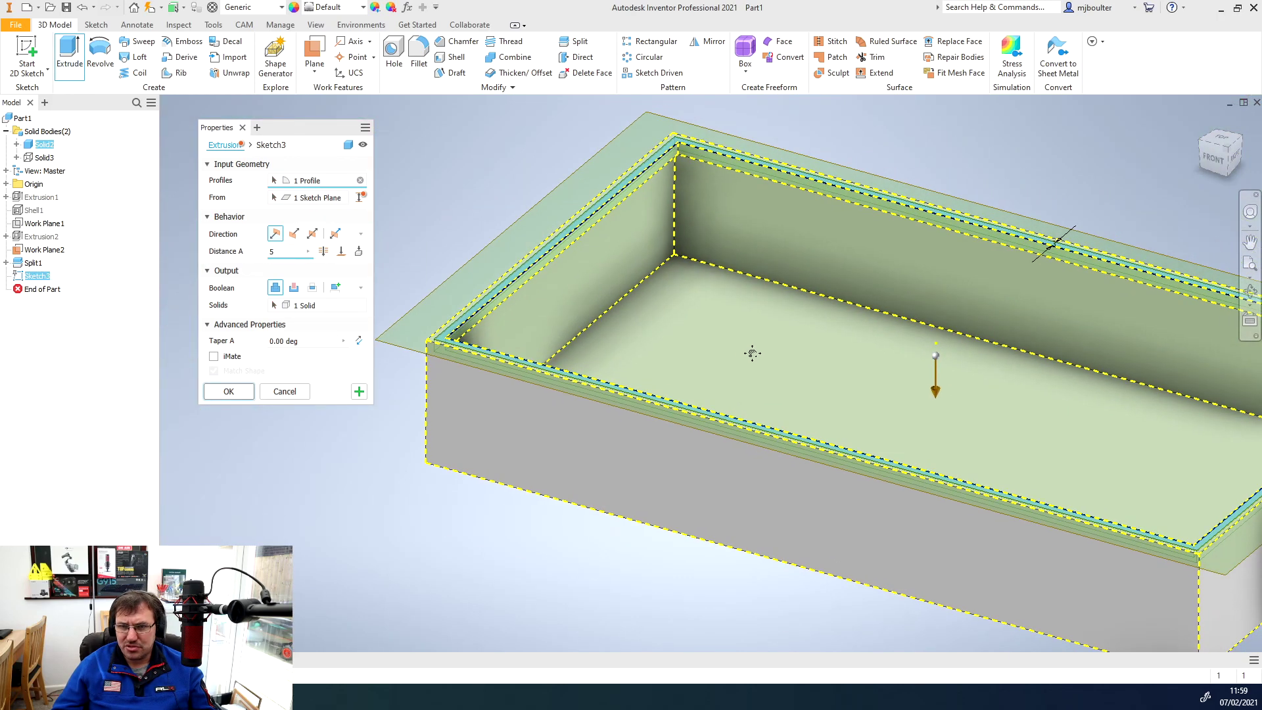
{"action": "left_click", "coordinate": [294, 234]}
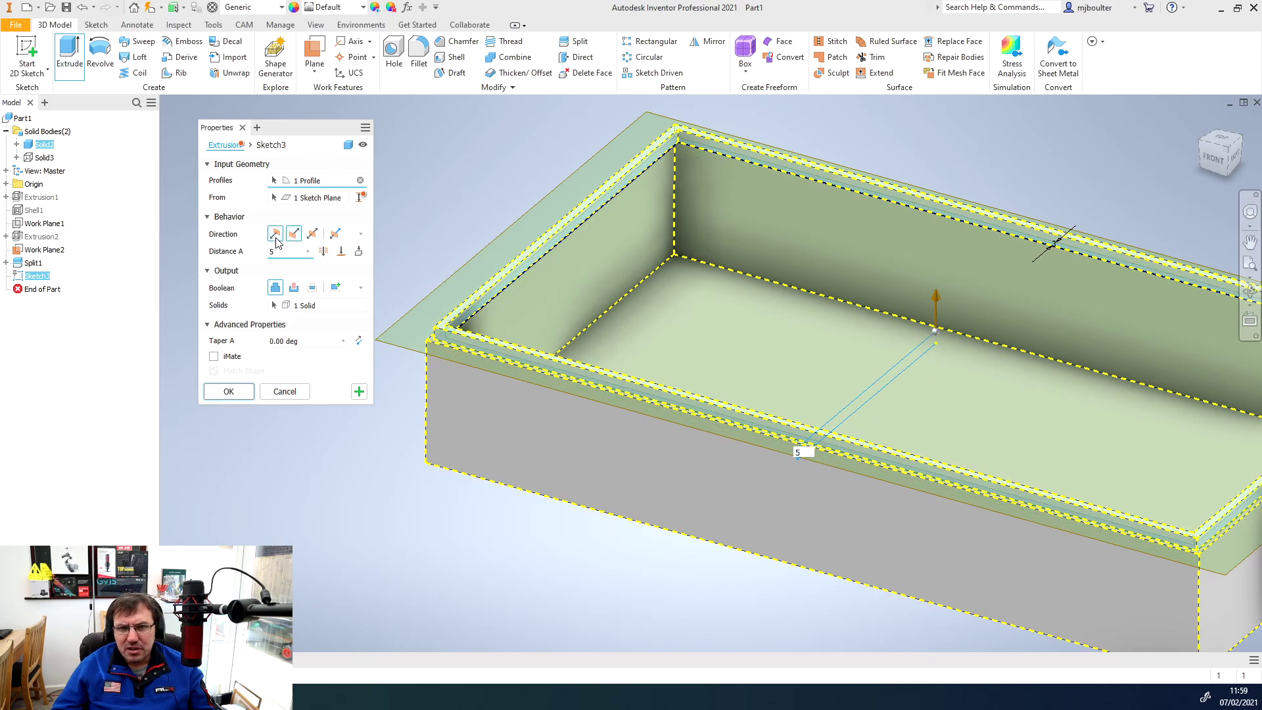
{"action": "left_click", "coordinate": [275, 235]}
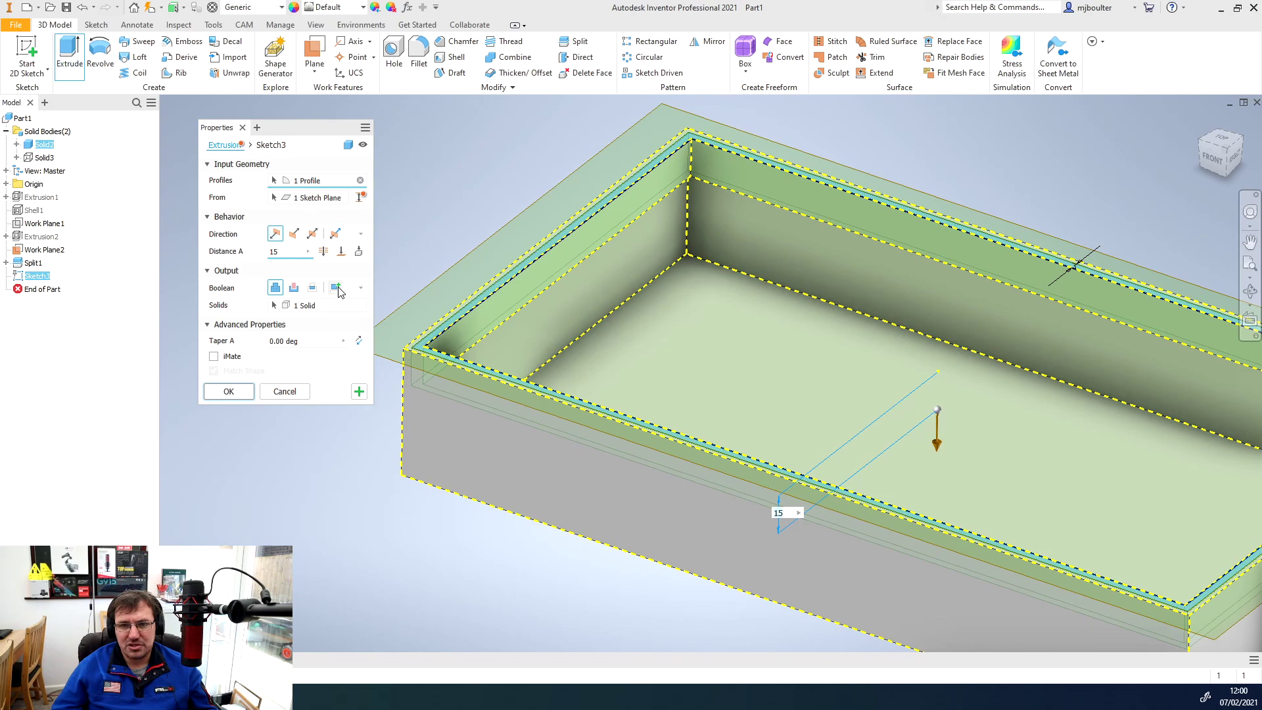
{"action": "left_click", "coordinate": [337, 288]}
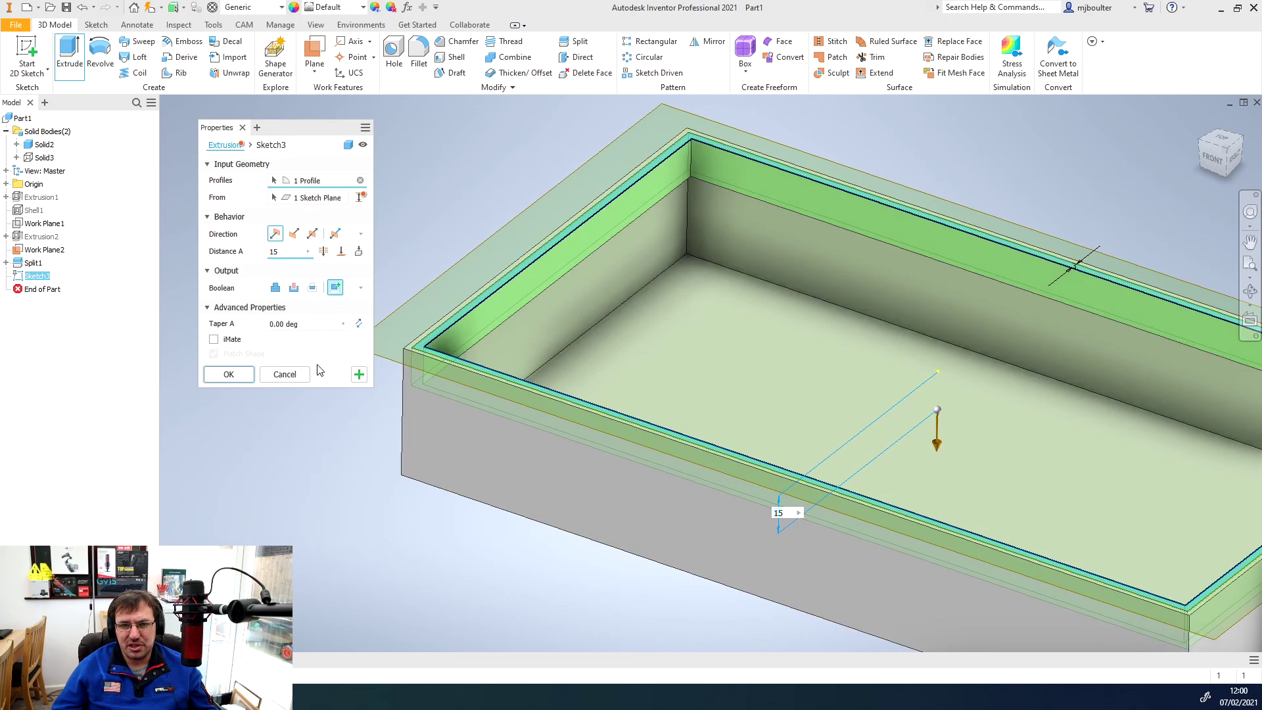
{"action": "left_click", "coordinate": [229, 375]}
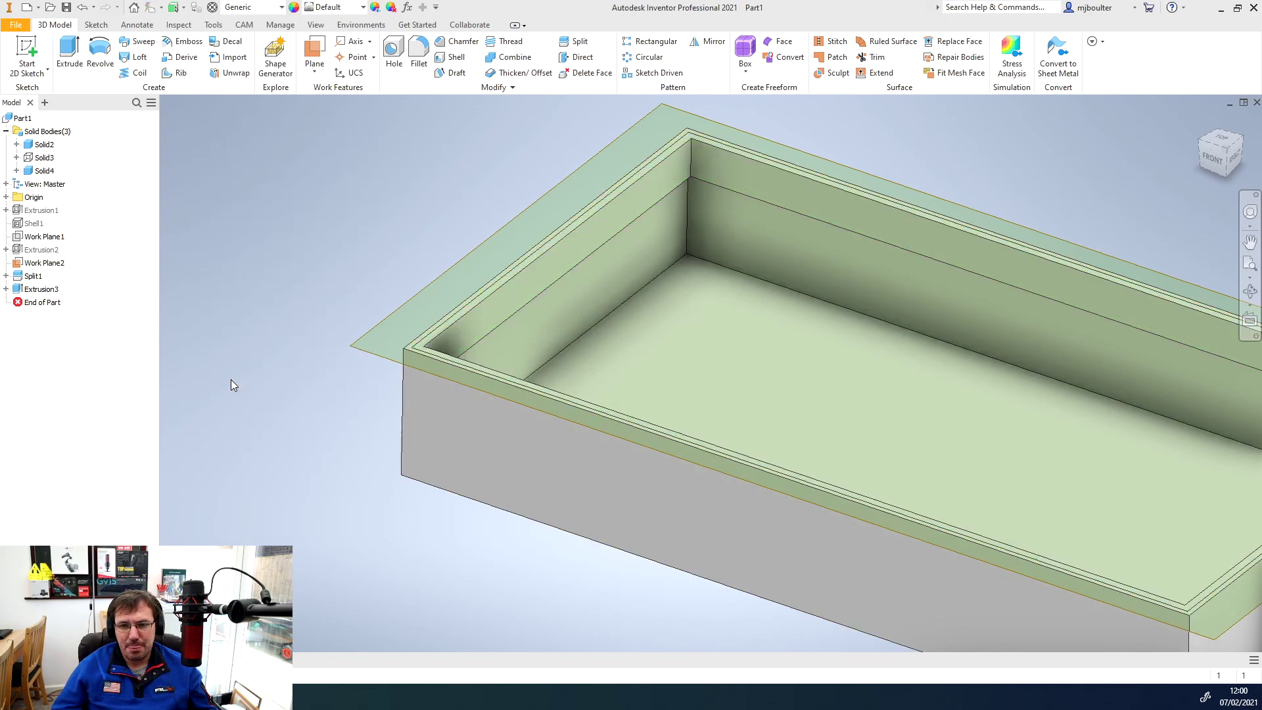
Share Sketch3 from under Extrusion3 so its rim profile can be reused
{"action": "left_click", "coordinate": [6, 289]}
{"action": "right_click", "coordinate": [33, 306]}
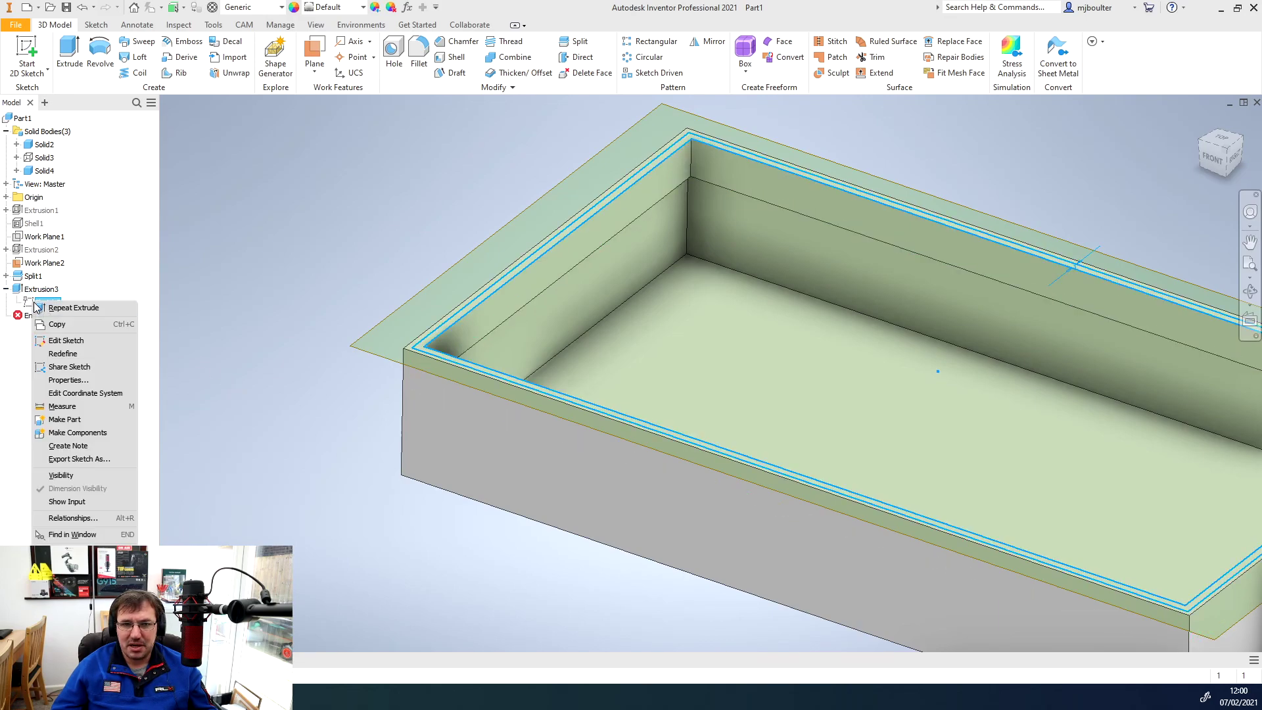
{"action": "left_click", "coordinate": [73, 473]}
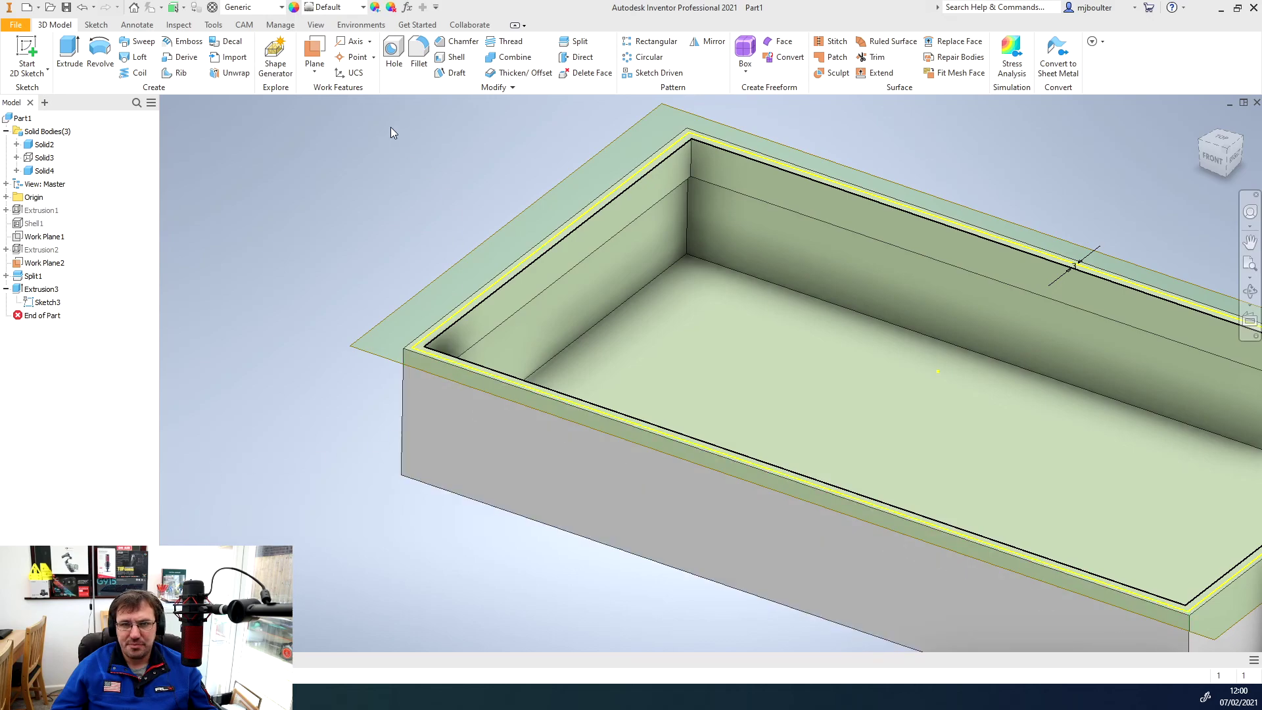
Extrude the rim strip profile 15 mm upward, direction flipped, as a new solid
{"action": "left_click", "coordinate": [69, 50]}
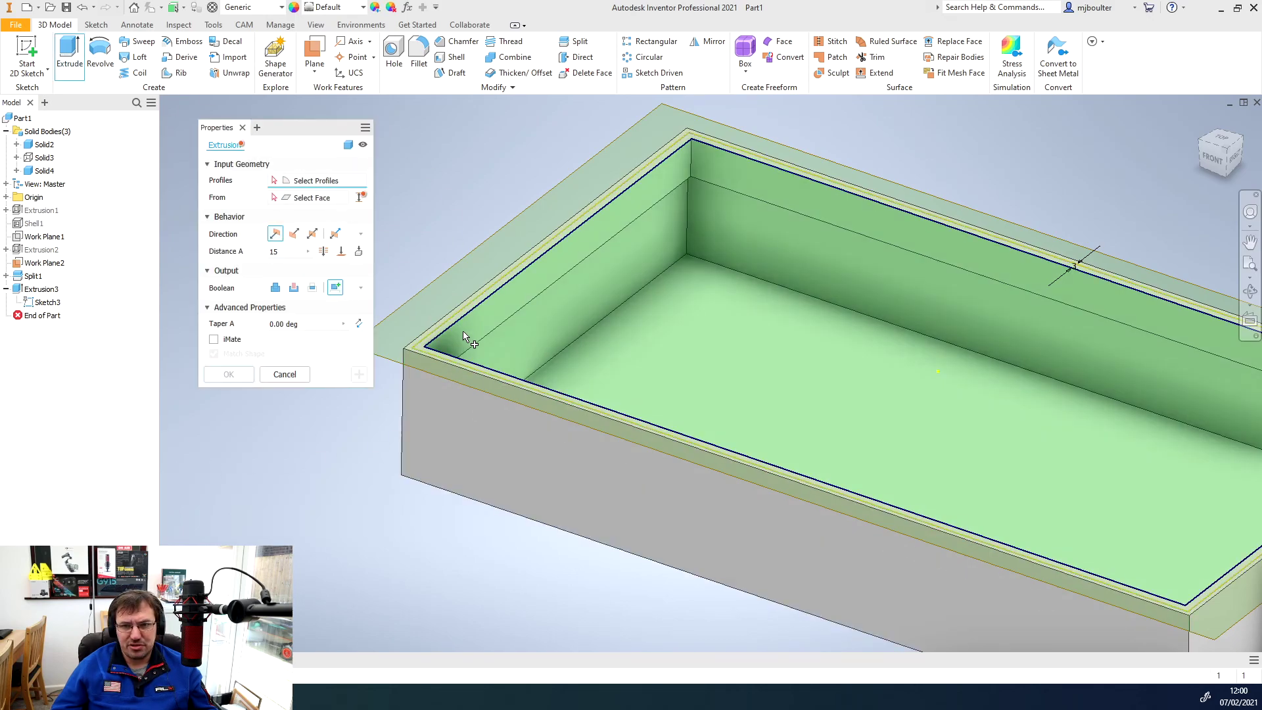
{"action": "scroll", "coordinate": [421, 347], "scroll_direction": "up", "scroll_amount": 5}
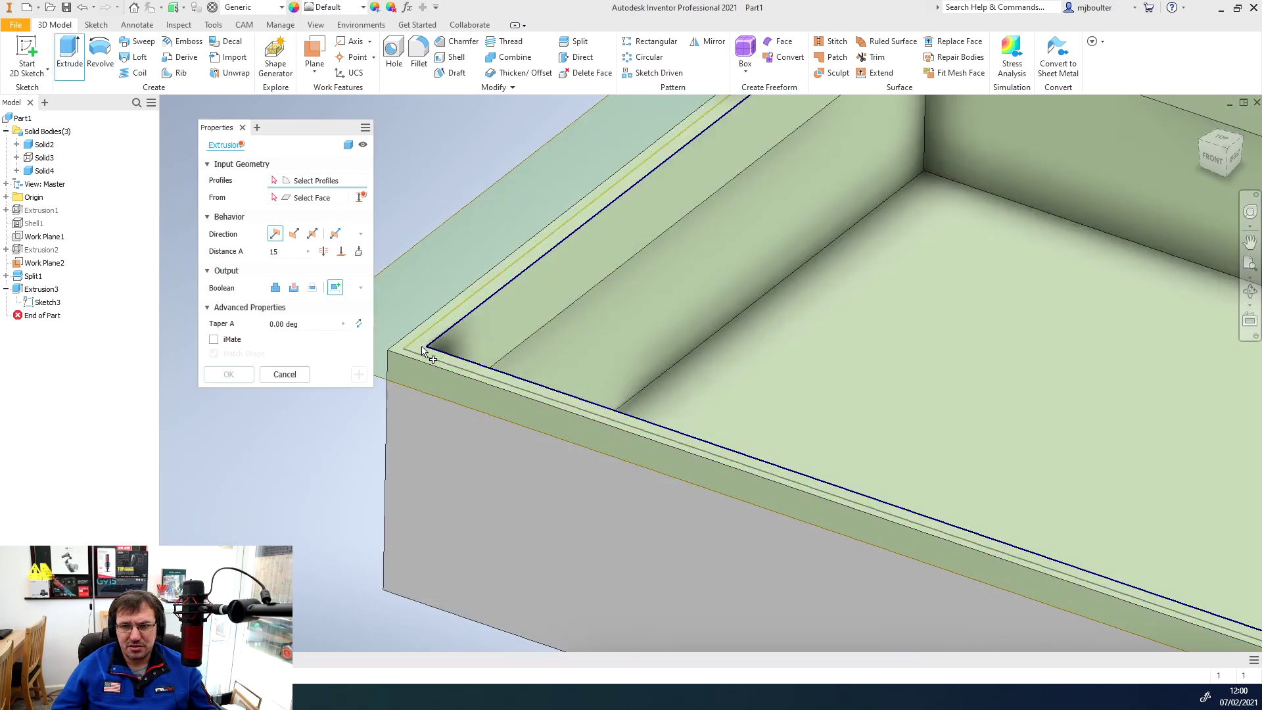
{"action": "left_click", "coordinate": [434, 343]}
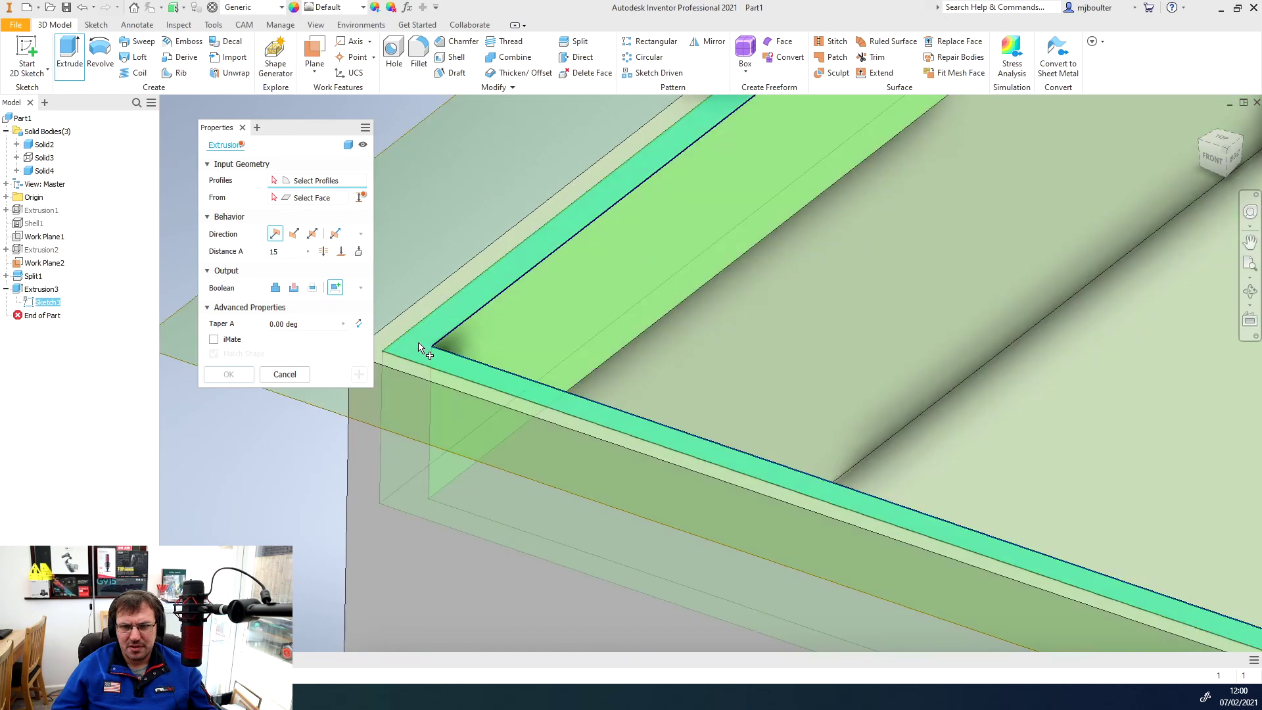
{"action": "scroll", "coordinate": [434, 345], "scroll_direction": "down", "scroll_amount": 5}
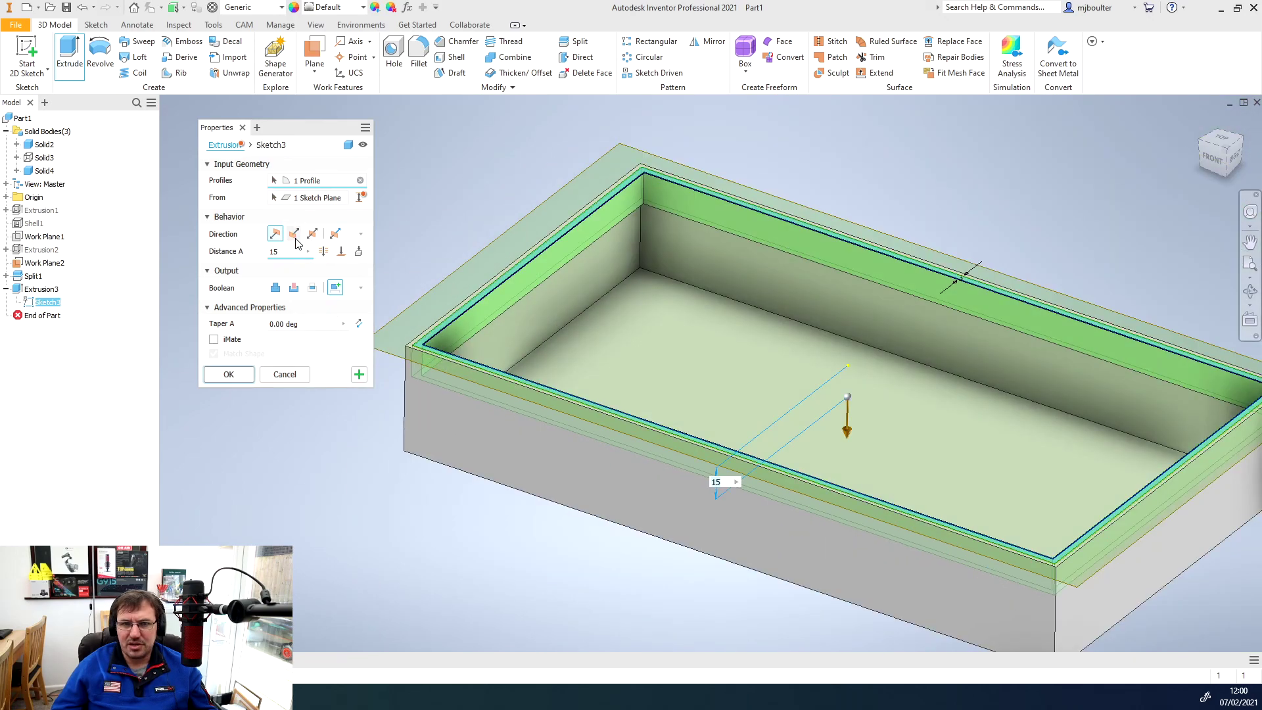
{"action": "left_click", "coordinate": [294, 235]}
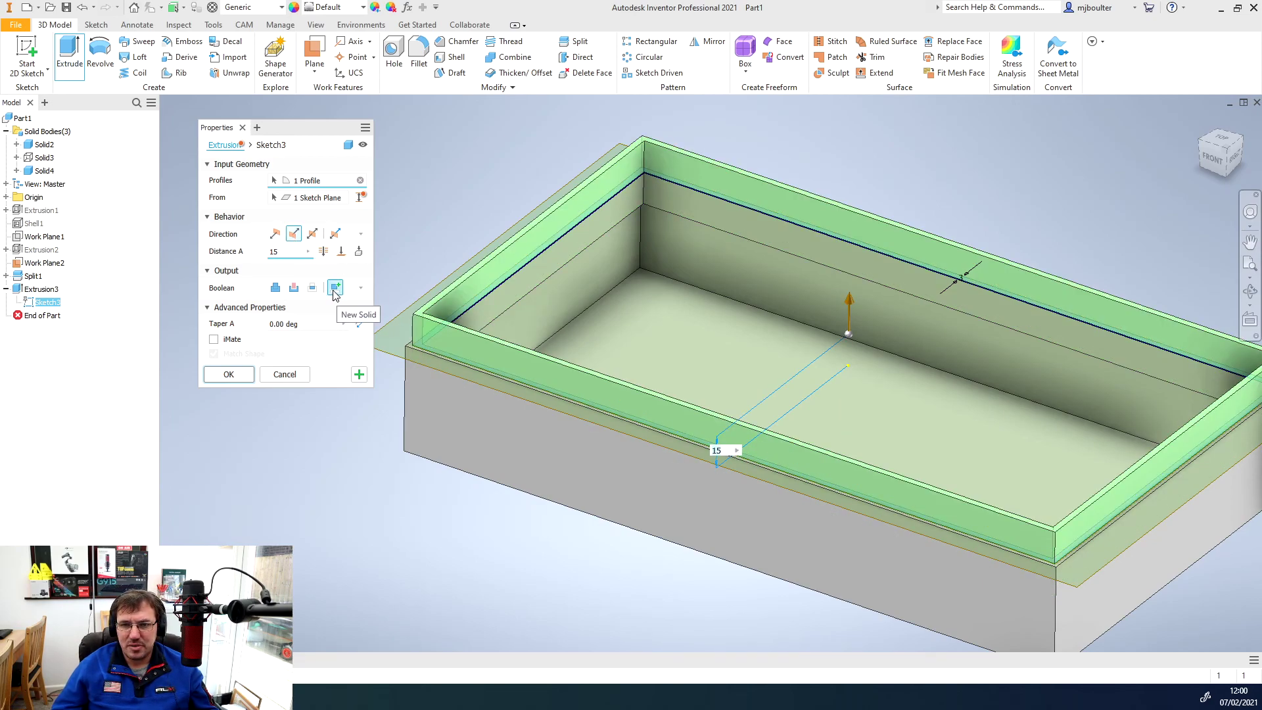
{"action": "left_click", "coordinate": [232, 378]}
{"action": "scroll", "coordinate": [232, 378], "scroll_direction": "up", "scroll_amount": 3}
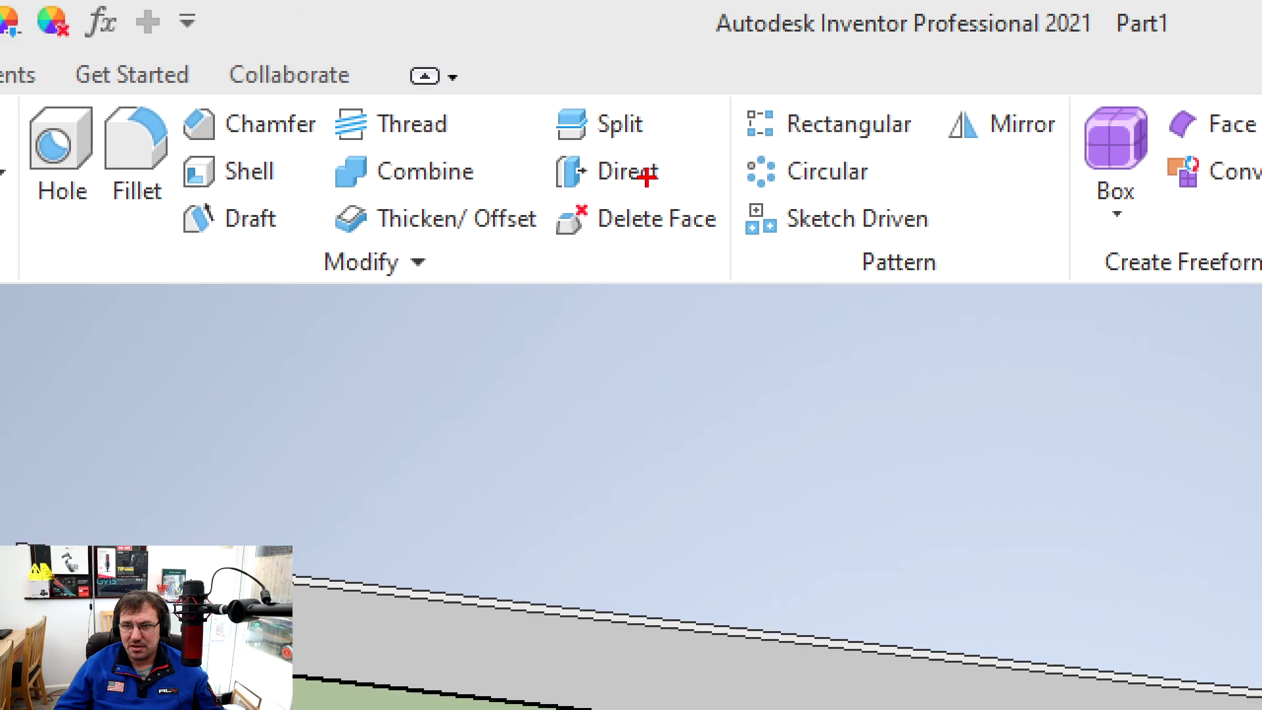
{"action": "mouse_move", "coordinate": [649, 180]}
{"action": "left_mouse_down"}
{"action": "mouse_move", "coordinate": [691, 238]}
{"action": "mouse_move", "coordinate": [834, 374]}
{"action": "left_mouse_up"}
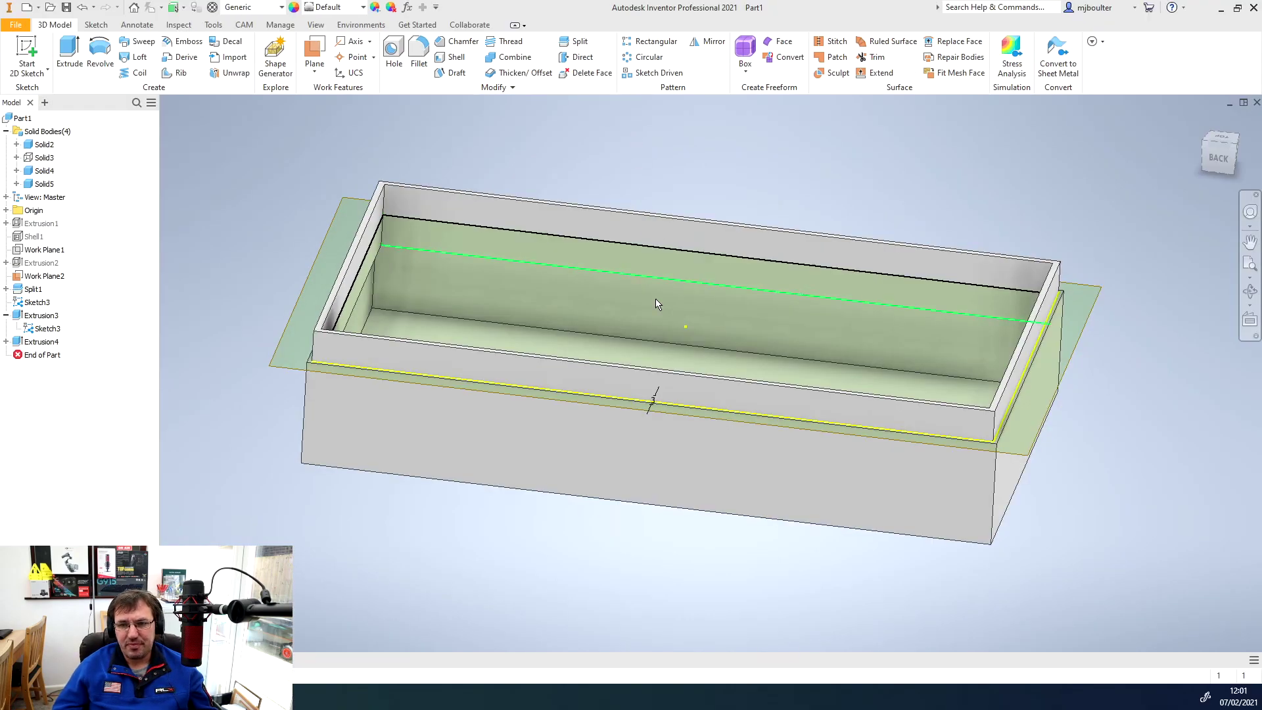
Resize the front rim's outer faces by -0.25 mm with the Direct Edit Size option
{"action": "left_click", "coordinate": [582, 59]}
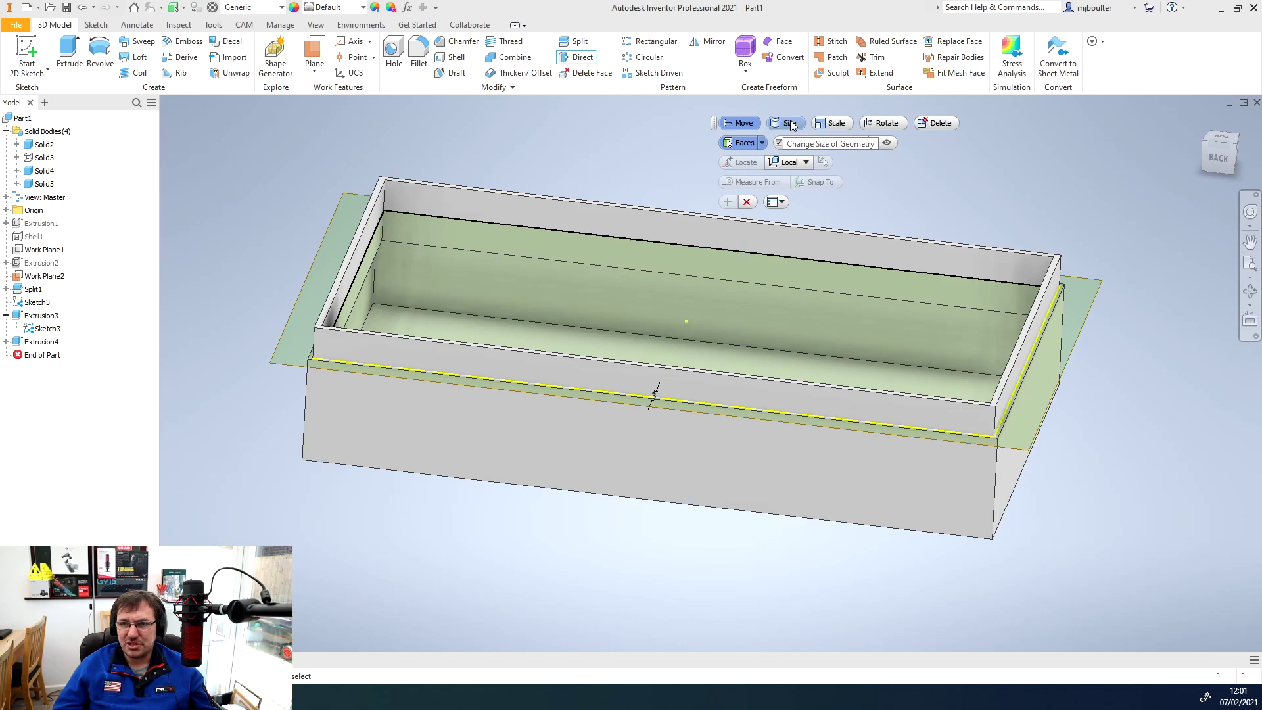
{"action": "left_click", "coordinate": [791, 124]}
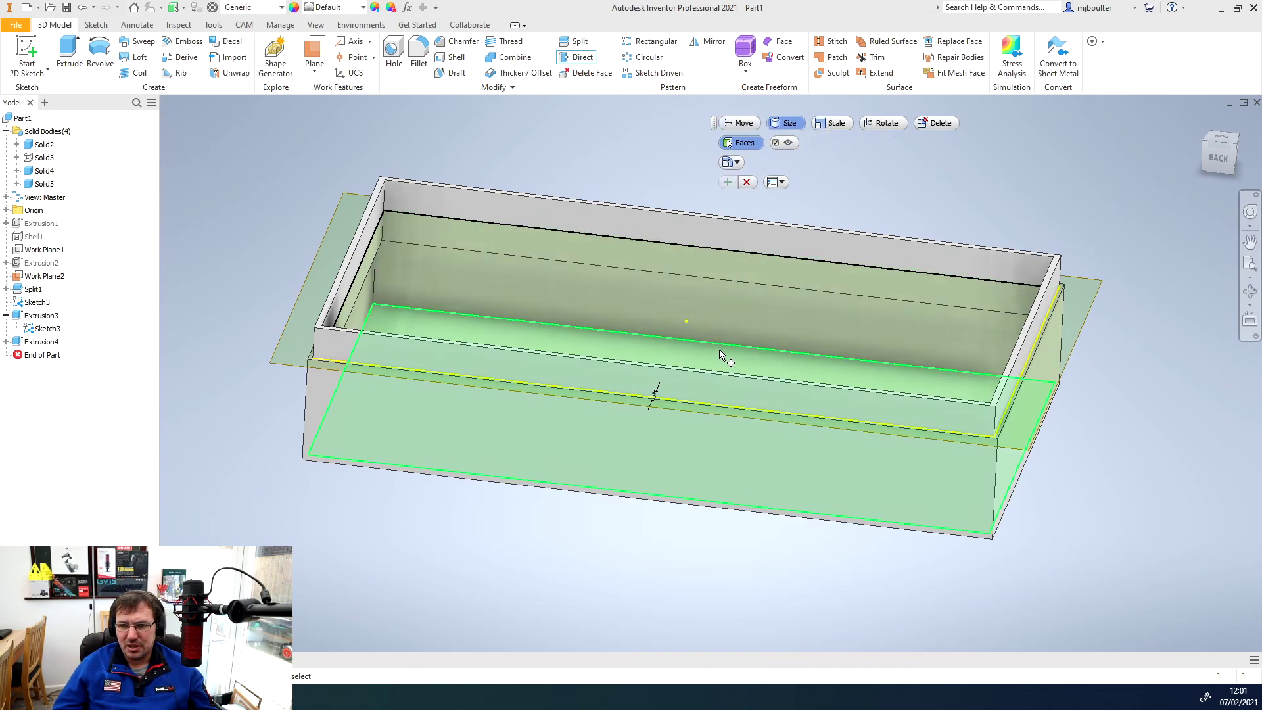
{"action": "left_click", "coordinate": [681, 394]}
{"action": "middle_click_drag", "start_coordinate": [680, 395], "coordinate": [709, 372], "text": "shift"}
{"action": "left_click", "coordinate": [618, 419]}
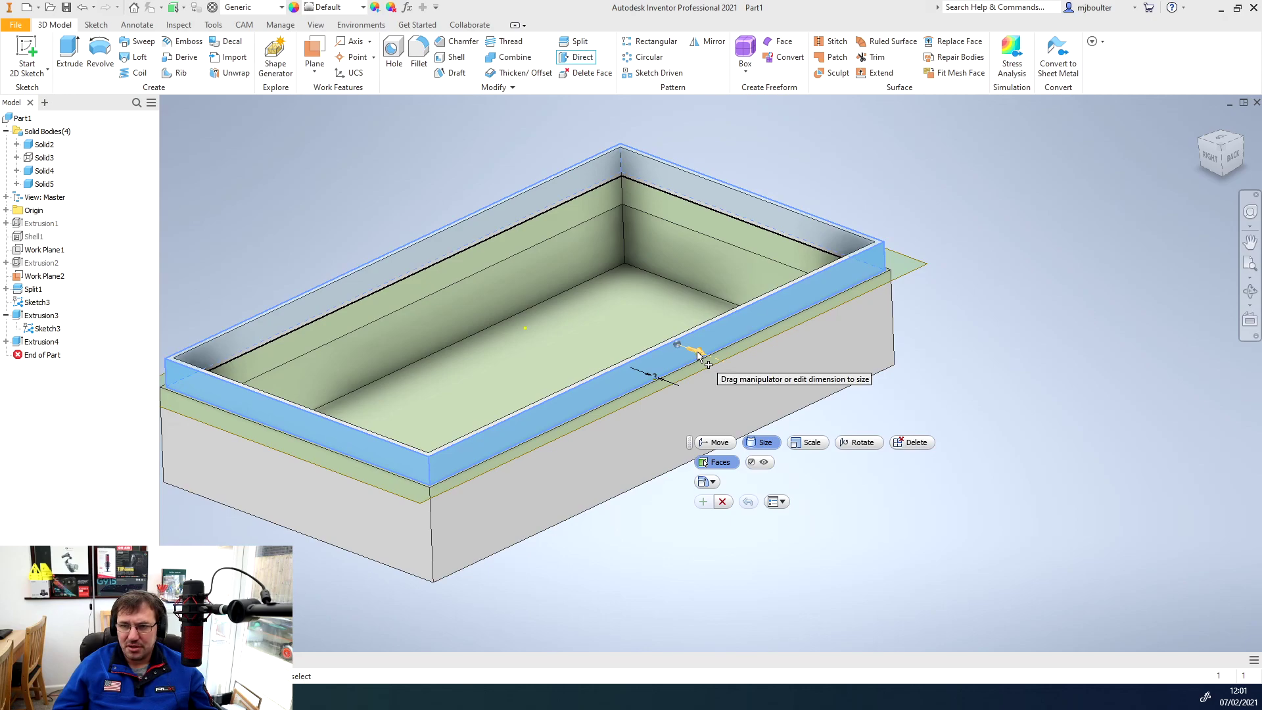
{"action": "left_click_drag", "start_coordinate": [698, 354], "coordinate": [695, 354]}
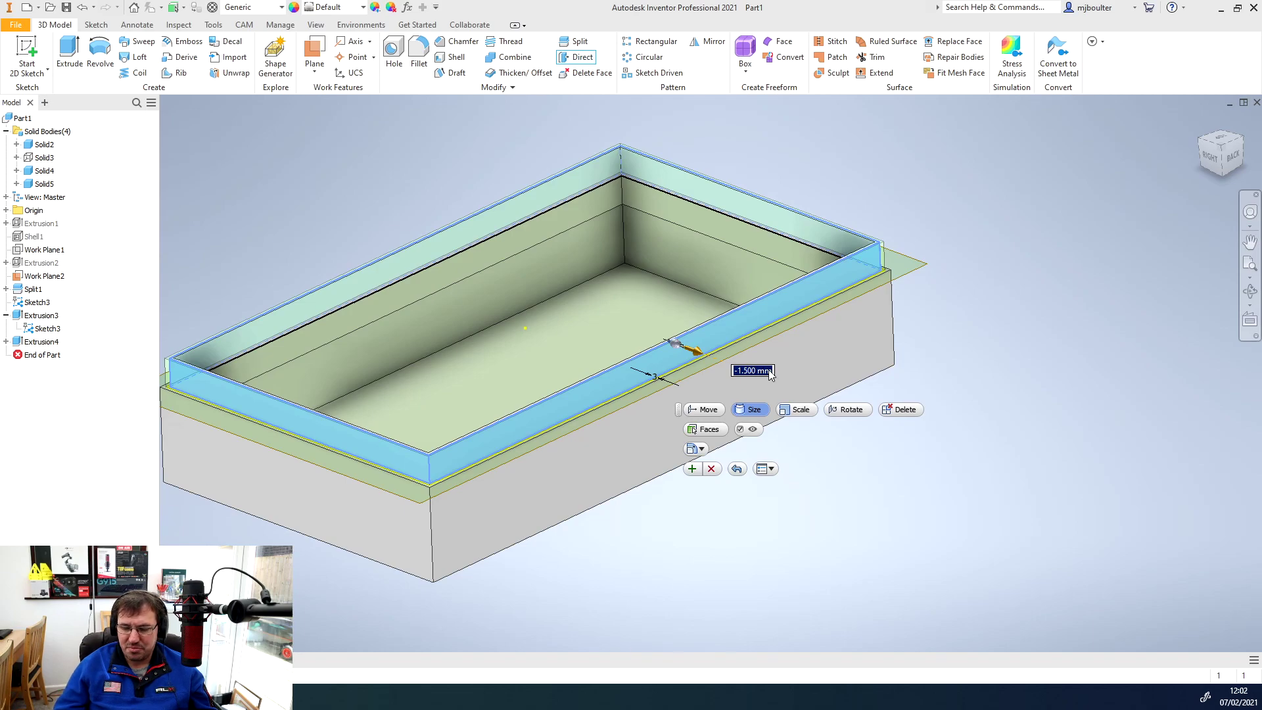
{"action": "type", "text": "-"}
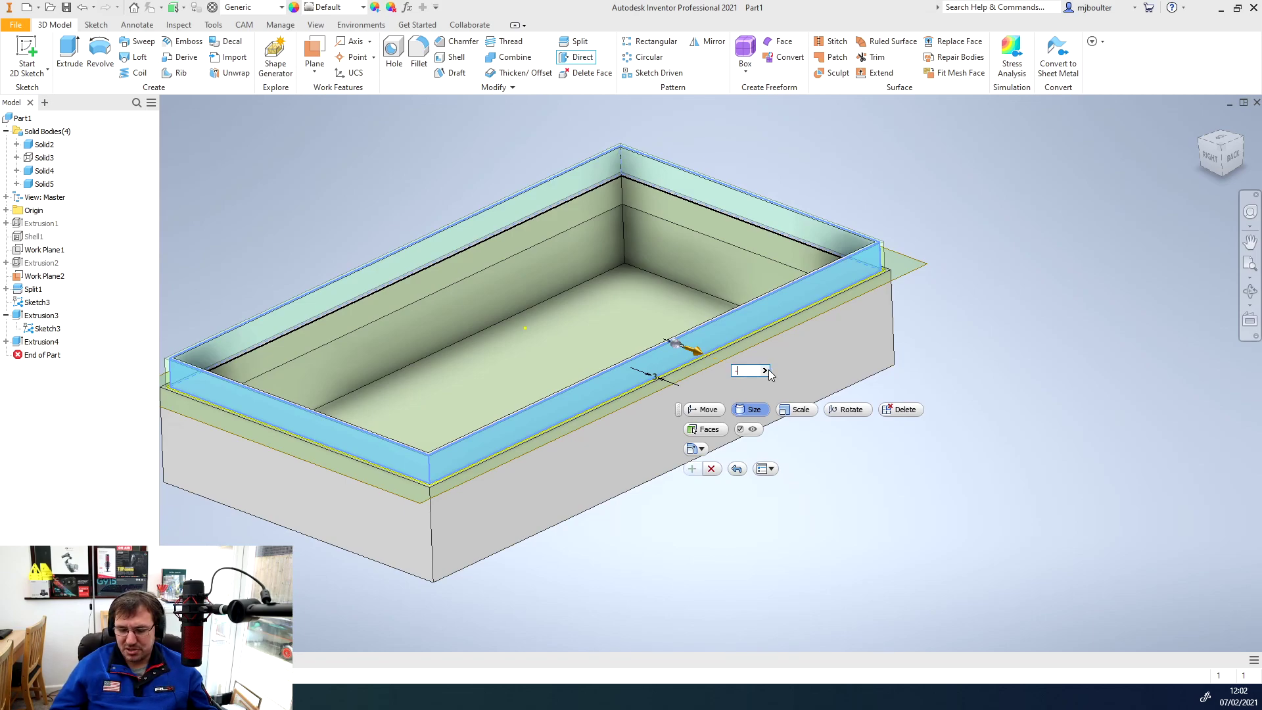
{"action": "type", "text": "0.25"}
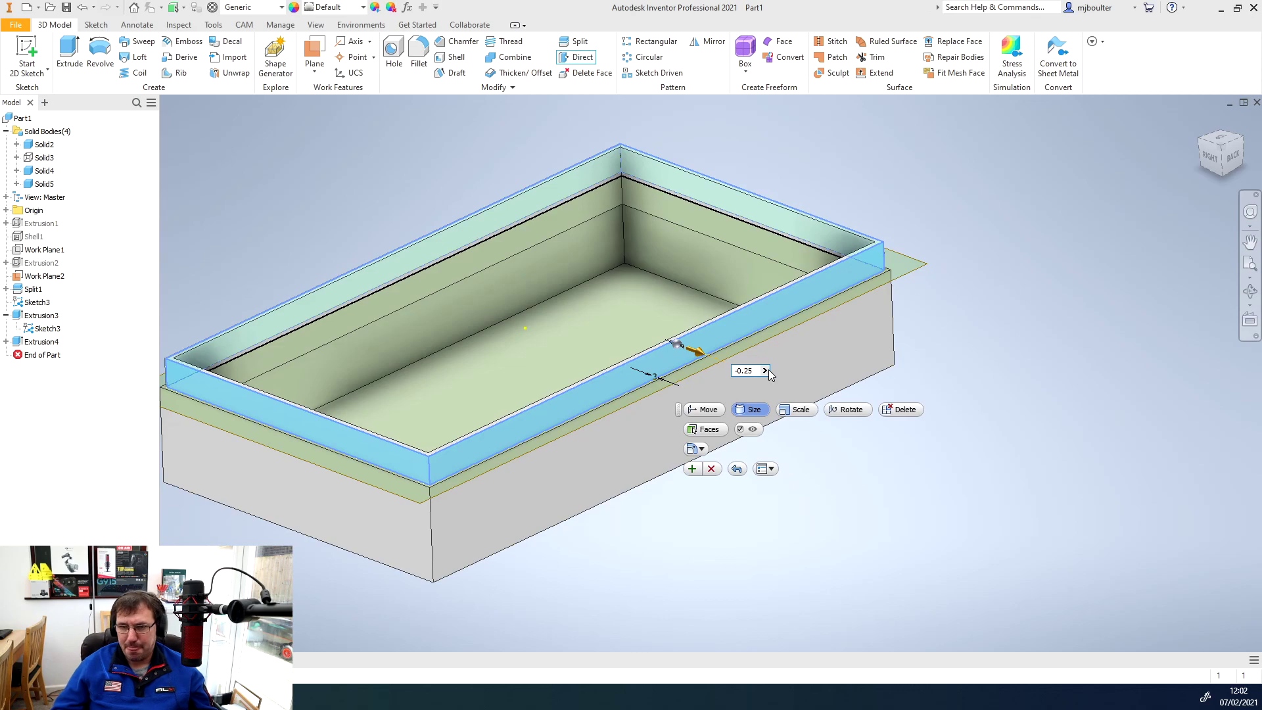
{"action": "key", "text": "Return"}
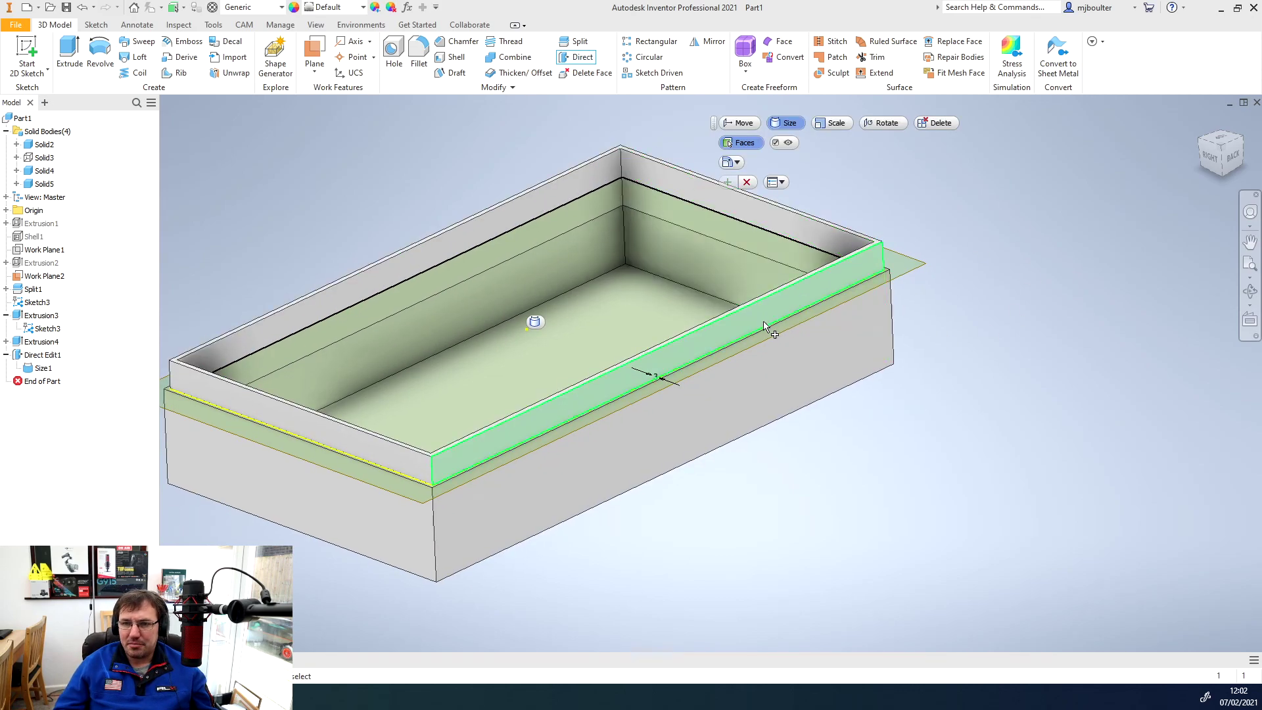
{"action": "middle_click_drag", "start_coordinate": [723, 355], "coordinate": [749, 191], "text": "shift"}
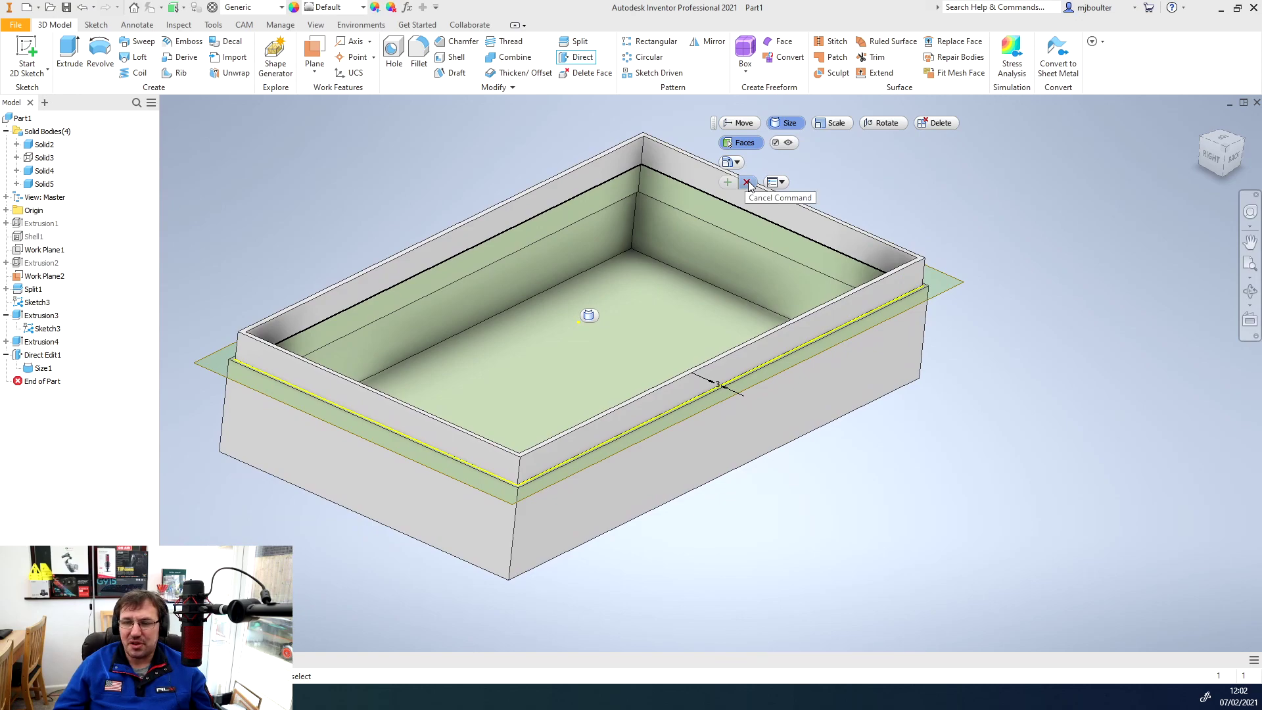
{"action": "left_click", "coordinate": [748, 183]}
{"action": "middle_click_drag", "start_coordinate": [752, 195], "coordinate": [657, 392], "text": "shift"}
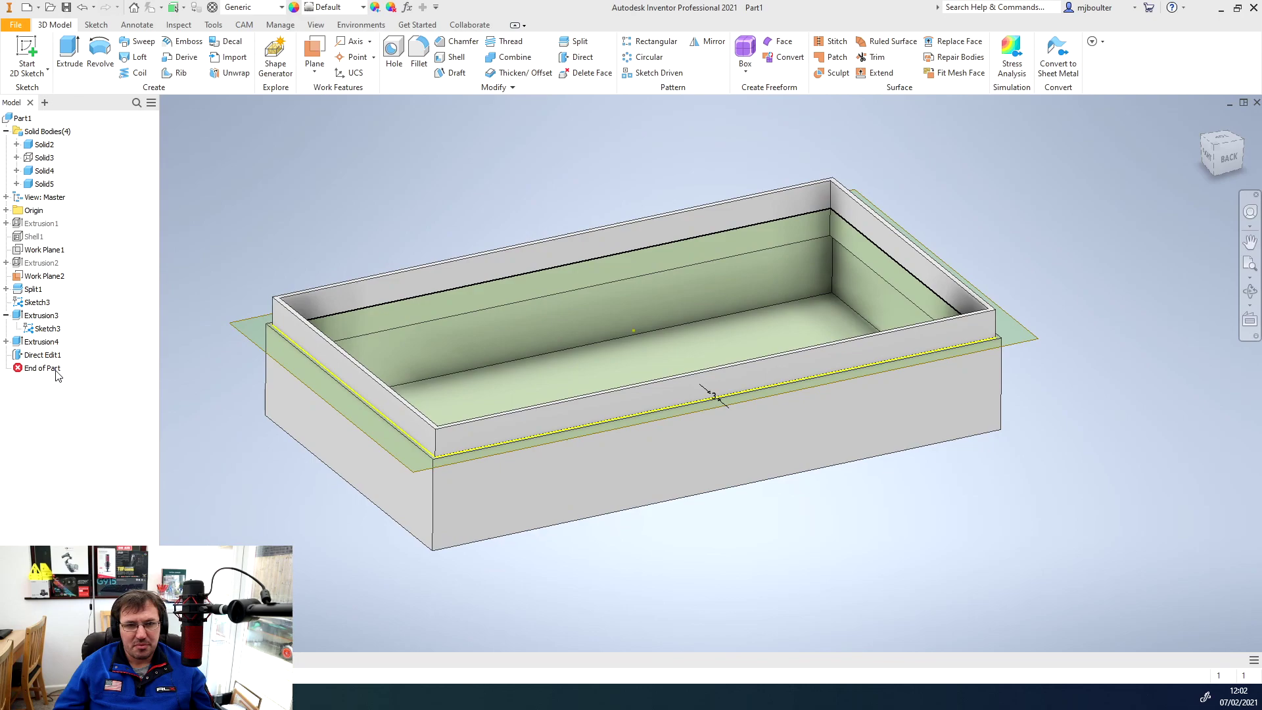
Turn off visibility of Sketch3 and the green split work plane, and collapse Extrusion3
{"action": "left_click", "coordinate": [33, 331]}
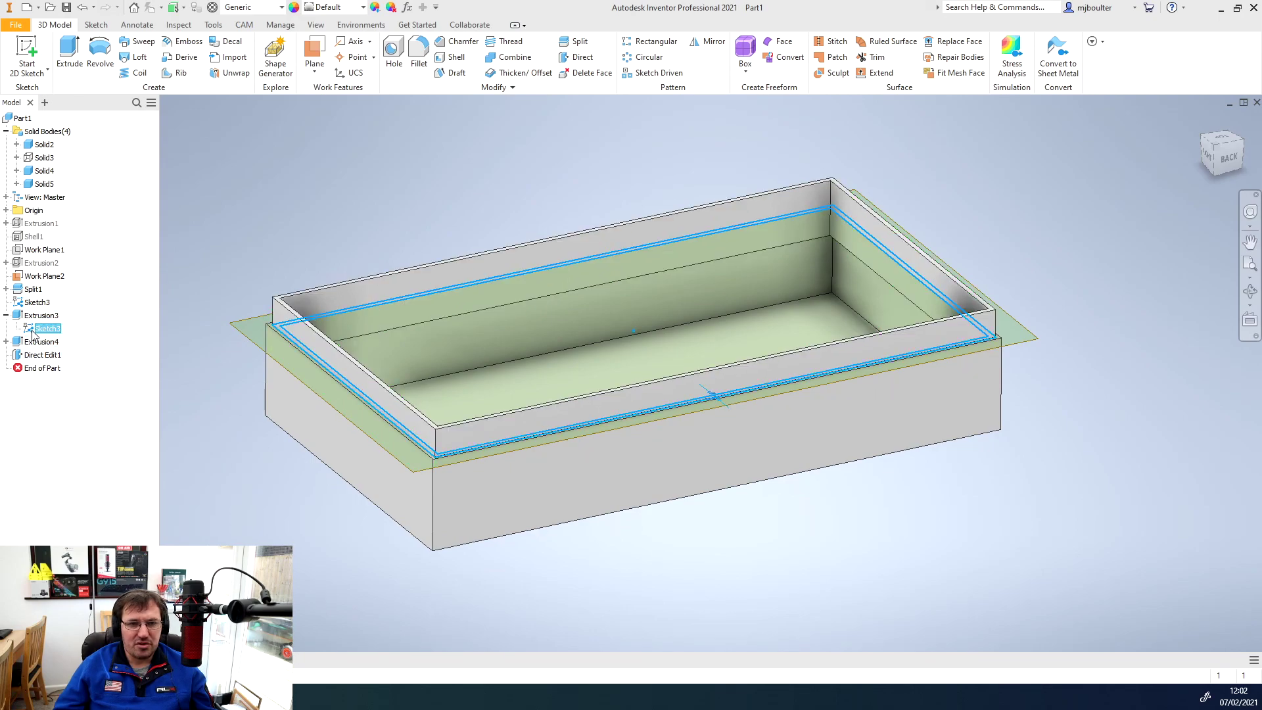
{"action": "right_click", "coordinate": [33, 331]}
{"action": "left_click", "coordinate": [72, 493]}
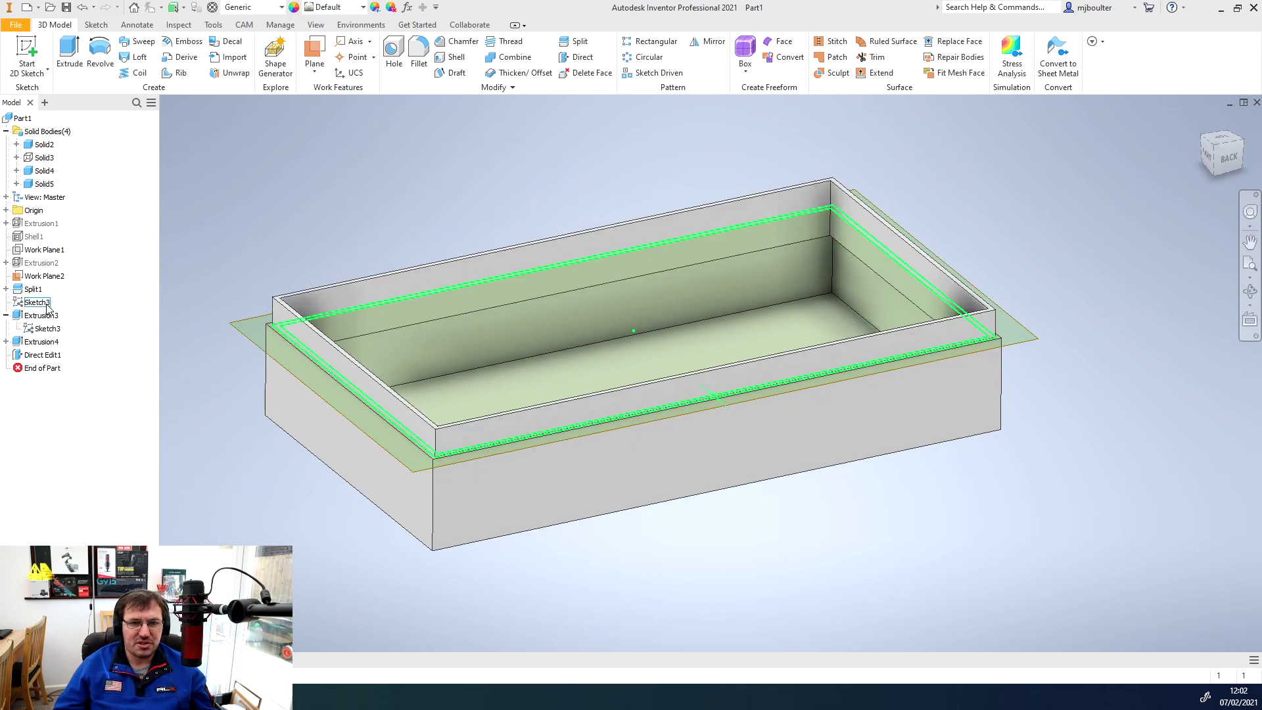
{"action": "left_click", "coordinate": [30, 289]}
{"action": "right_click", "coordinate": [27, 290]}
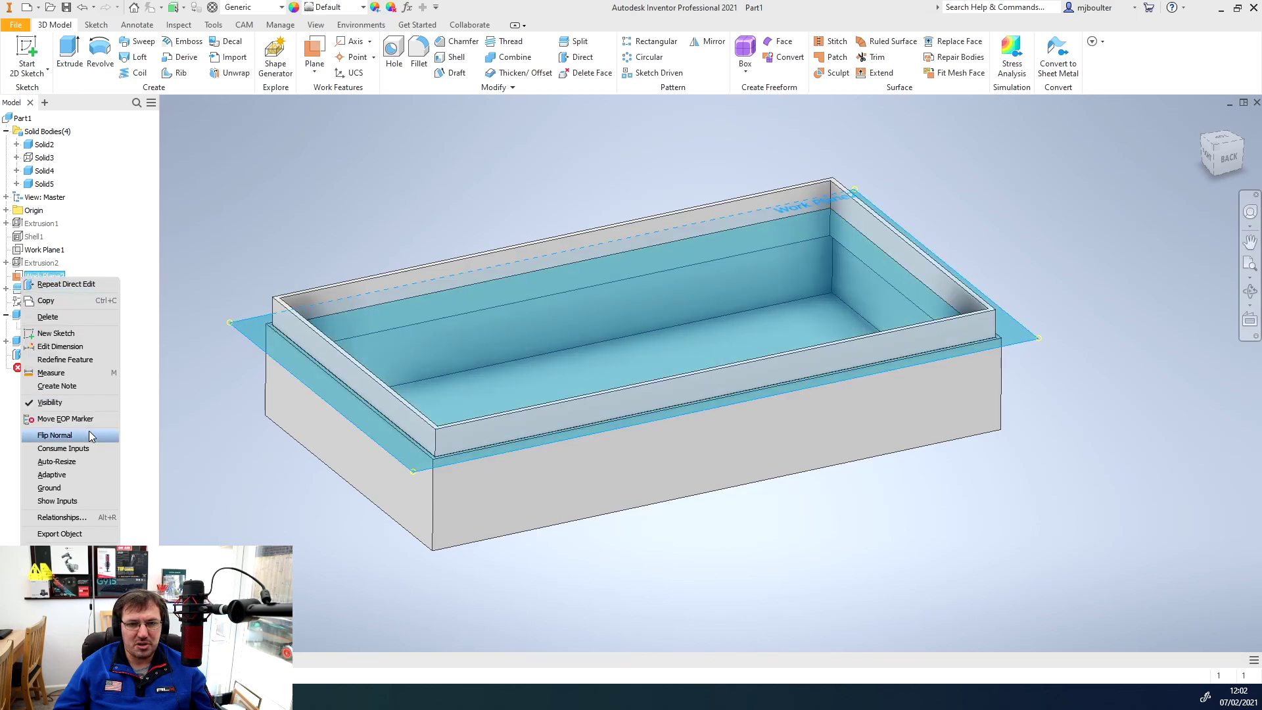
{"action": "left_click", "coordinate": [55, 404]}
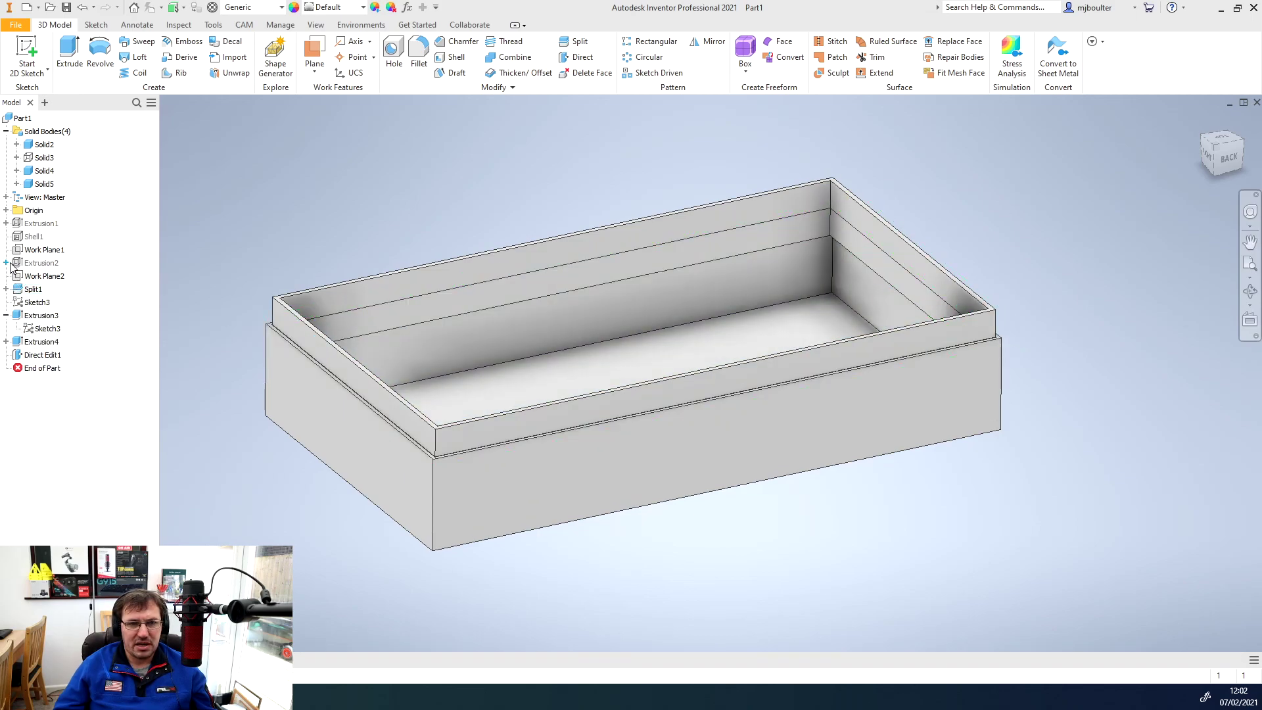
{"action": "left_click", "coordinate": [6, 315]}
{"action": "mouse_move", "coordinate": [591, 395]}
{"action": "middle_mouse_down", "text": "shift"}
{"action": "mouse_move", "coordinate": [868, 226]}
{"action": "mouse_move", "coordinate": [902, 183]}
{"action": "middle_mouse_up", "text": "shift"}
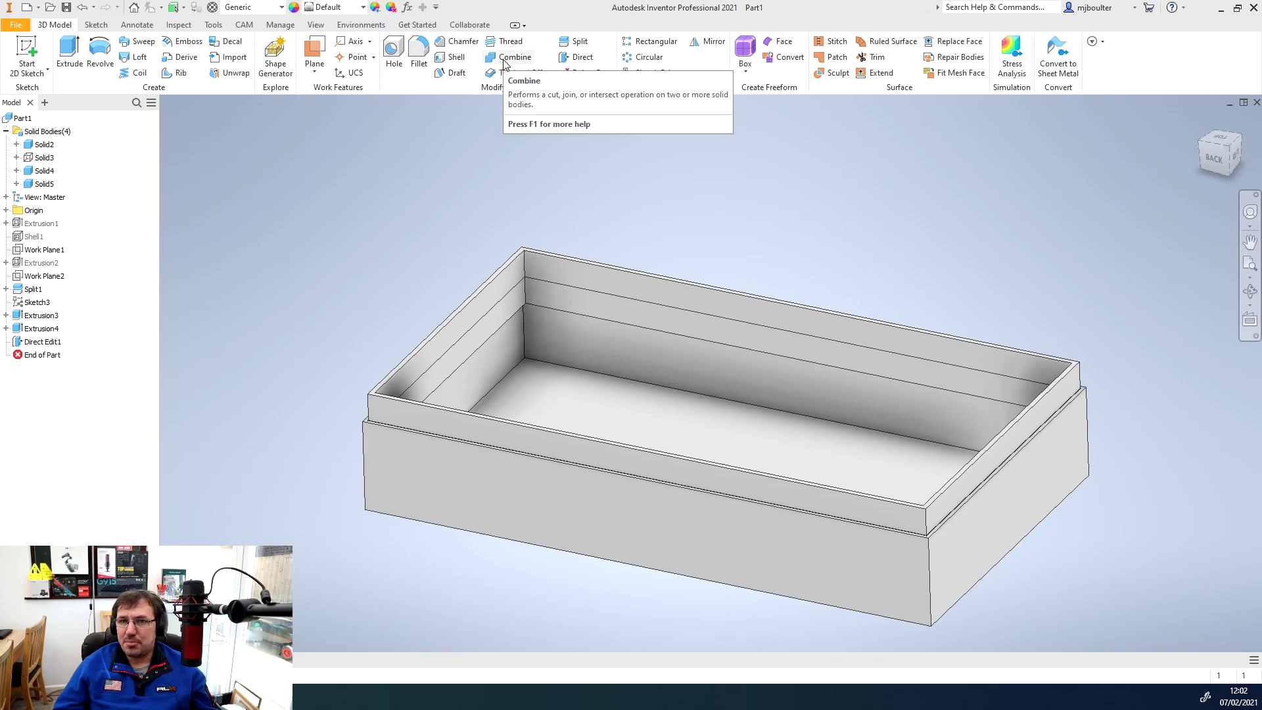
Join the rim bodies to the lower box base body, then check Solid2 and Solid3
{"action": "left_click", "coordinate": [506, 59]}
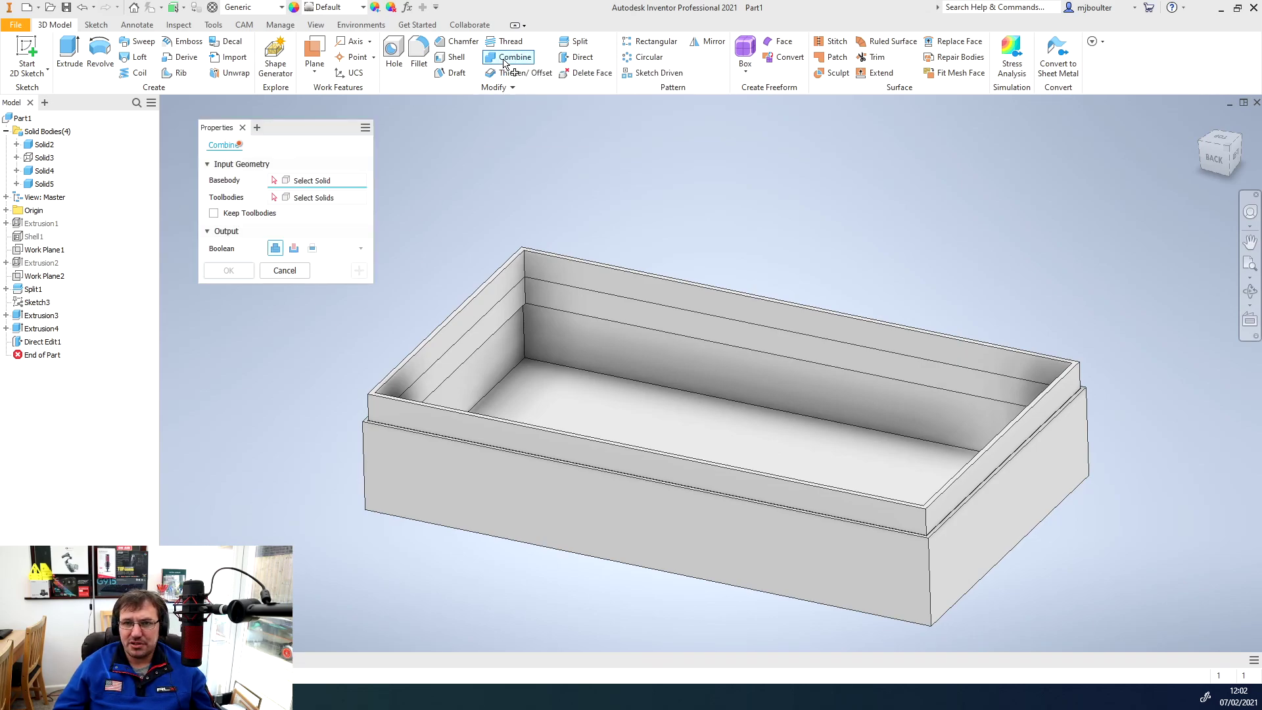
{"action": "left_click", "coordinate": [581, 372]}
{"action": "left_click", "coordinate": [588, 292]}
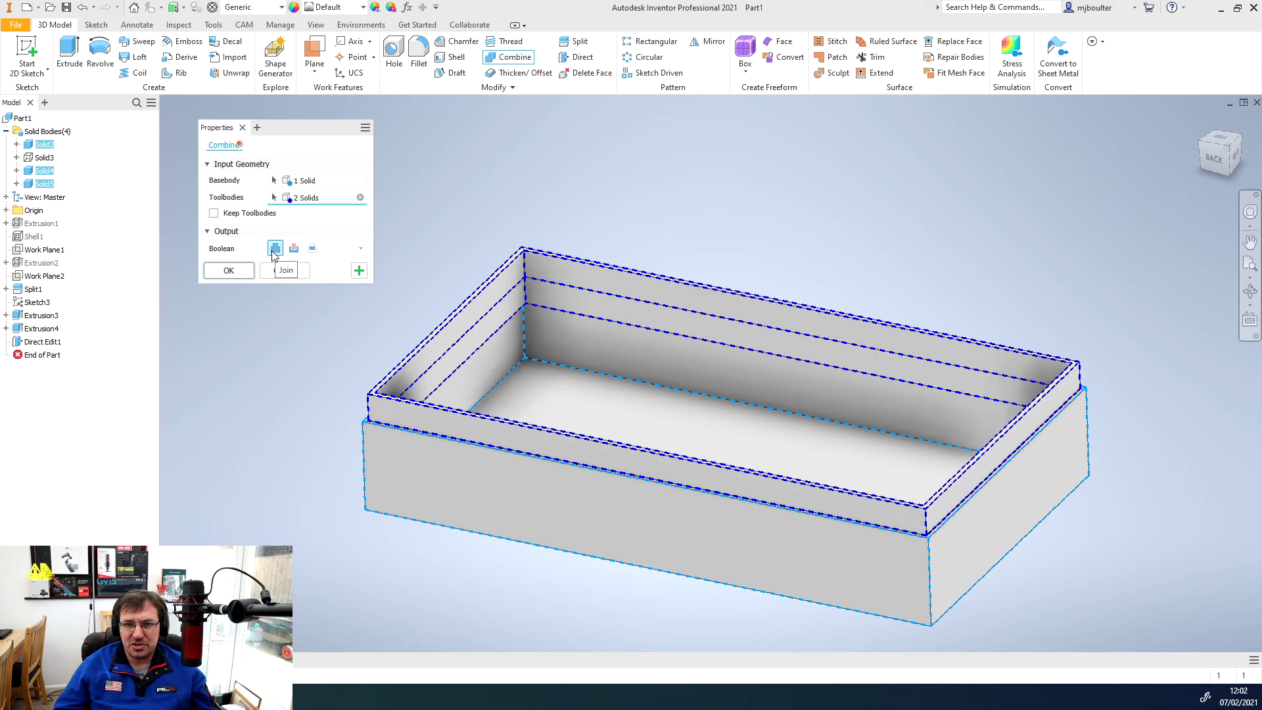
{"action": "left_click", "coordinate": [228, 270]}
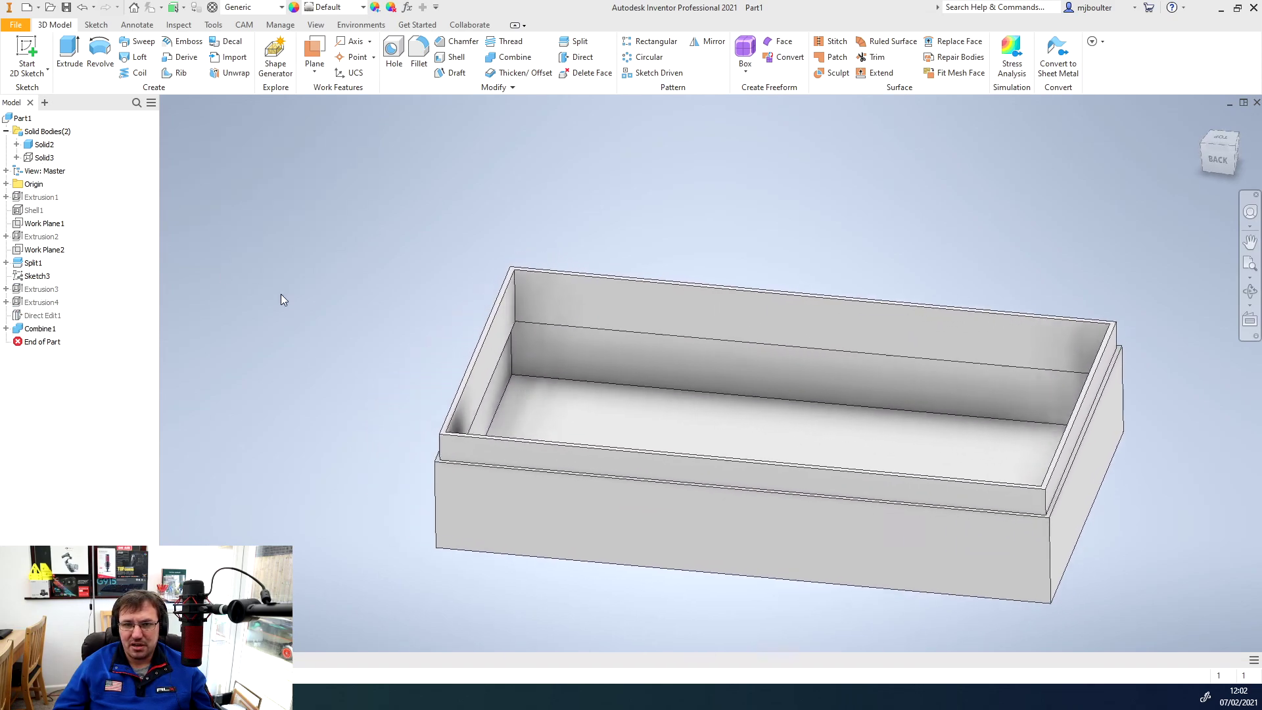
{"action": "left_click", "coordinate": [36, 146]}
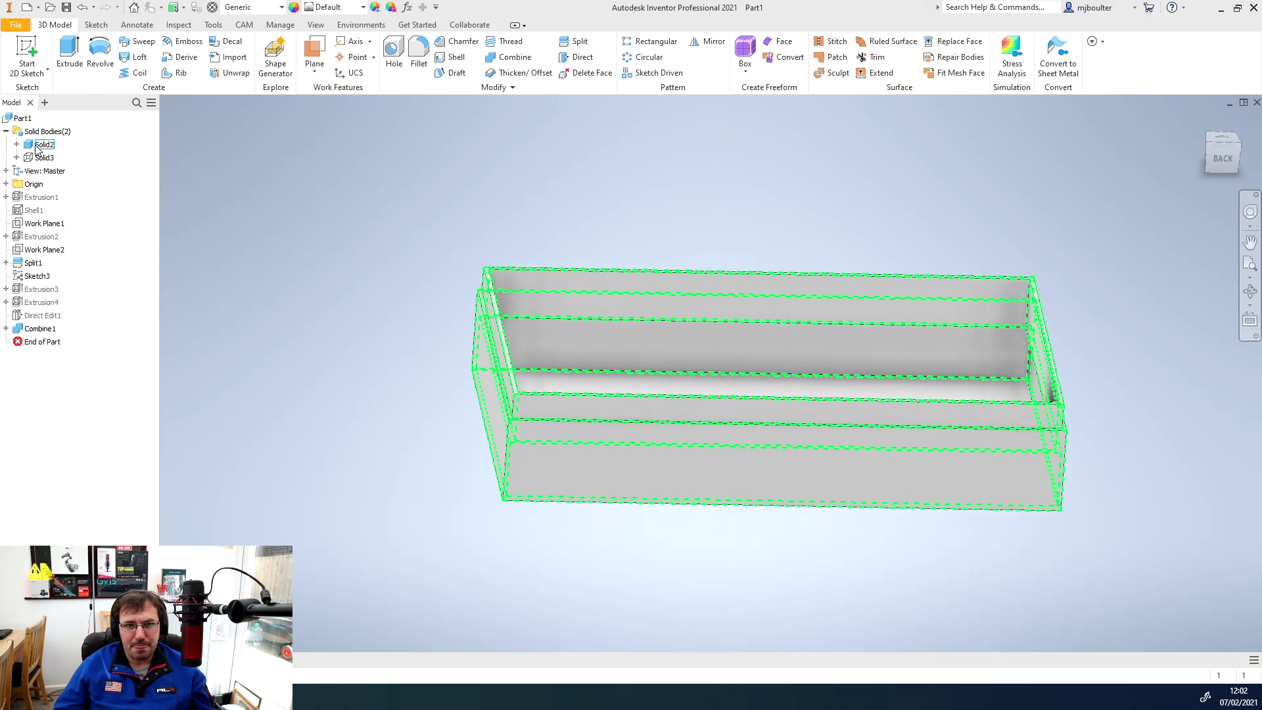
{"action": "left_click", "coordinate": [34, 158]}
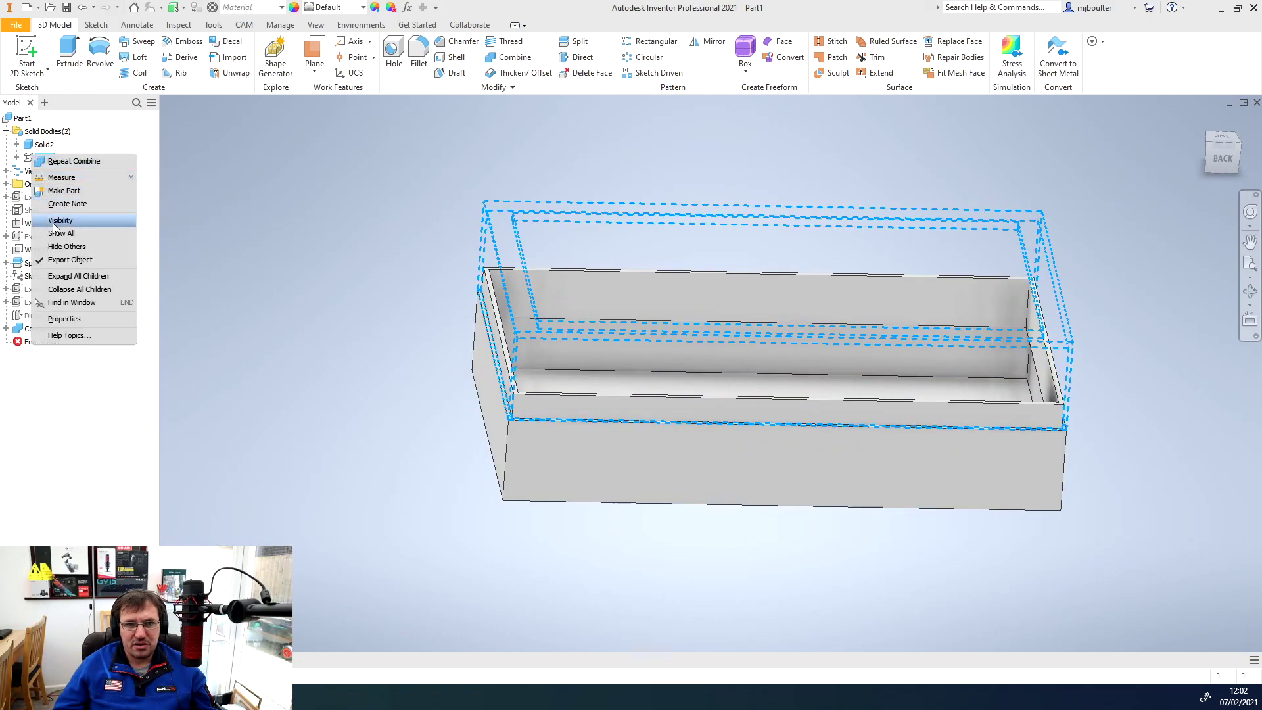
Clear the body selection and bring up the View tab's section view types
{"action": "left_click", "coordinate": [236, 279]}
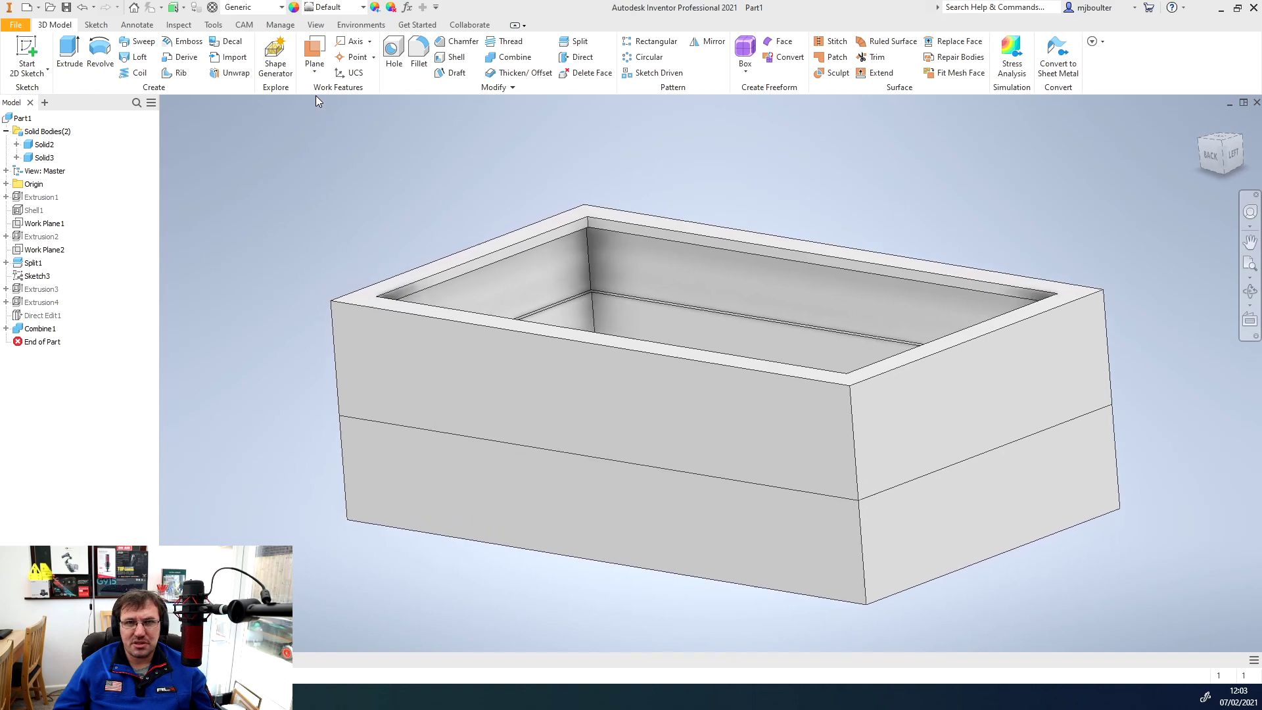
{"action": "left_click", "coordinate": [324, 29]}
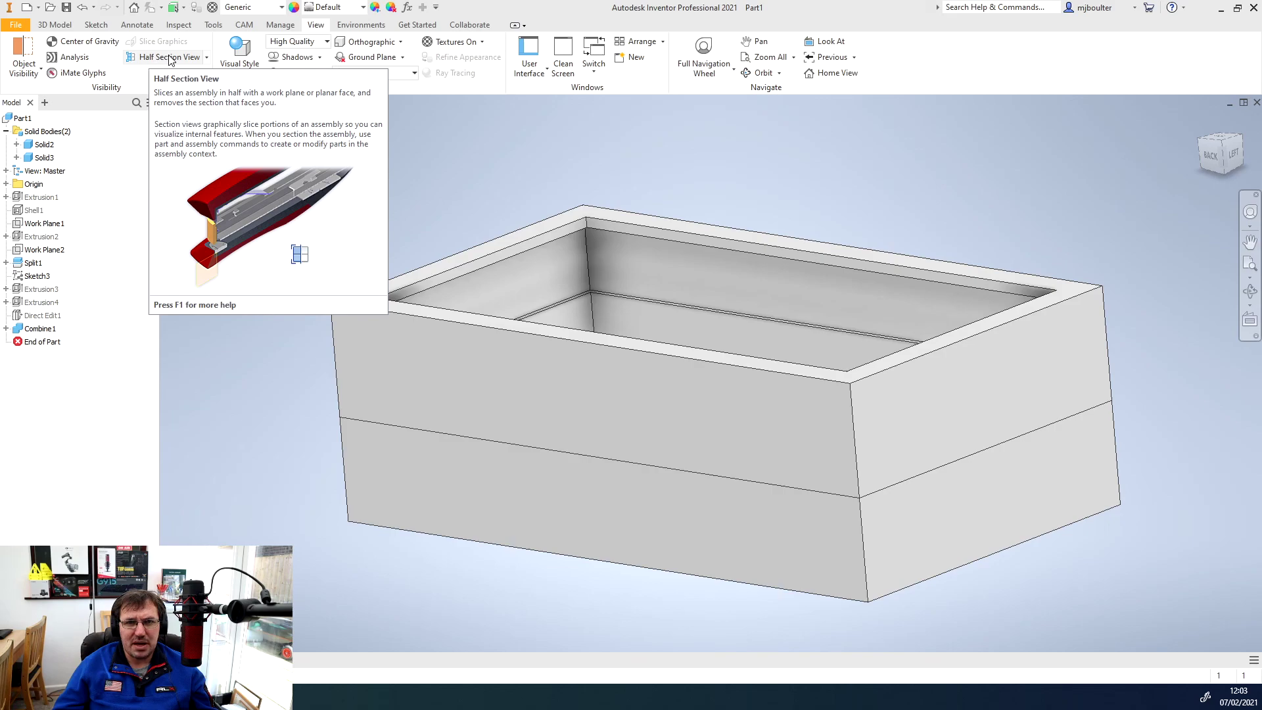
{"action": "left_click", "coordinate": [207, 59]}
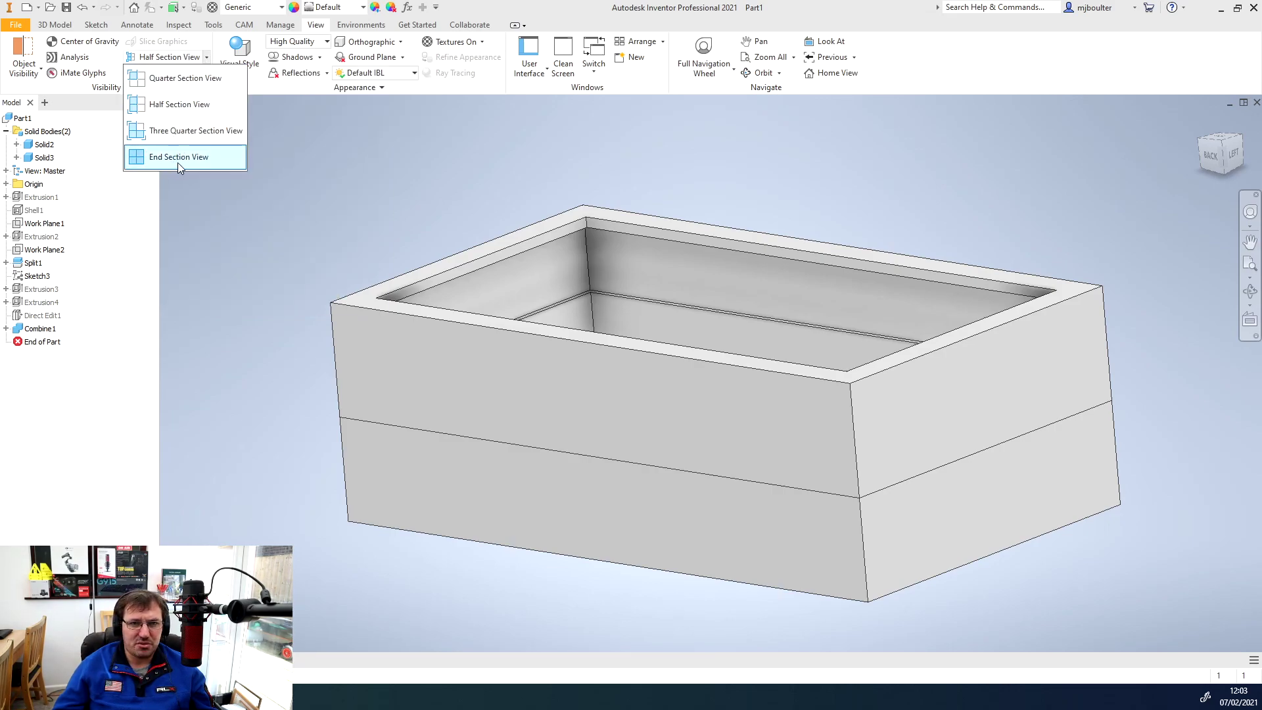
Cut a half section from the box's end face at -119.250 mm
{"action": "left_click", "coordinate": [166, 105]}
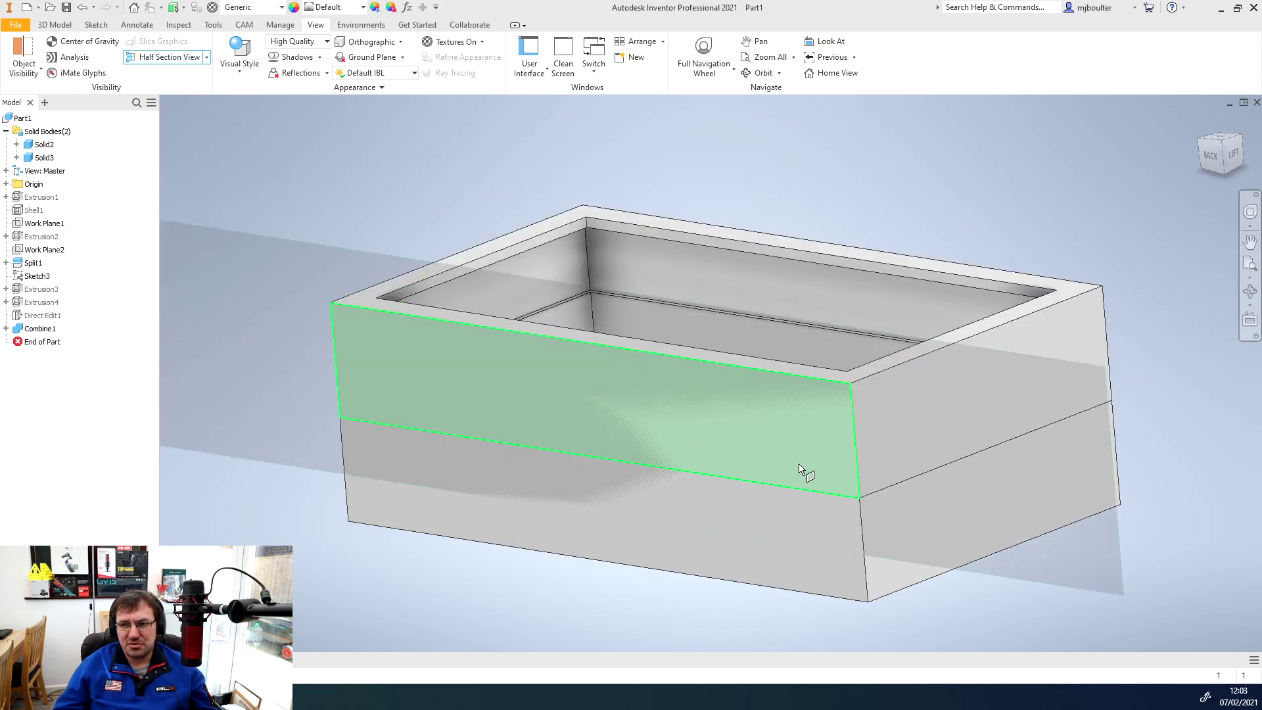
{"action": "left_click", "coordinate": [957, 452]}
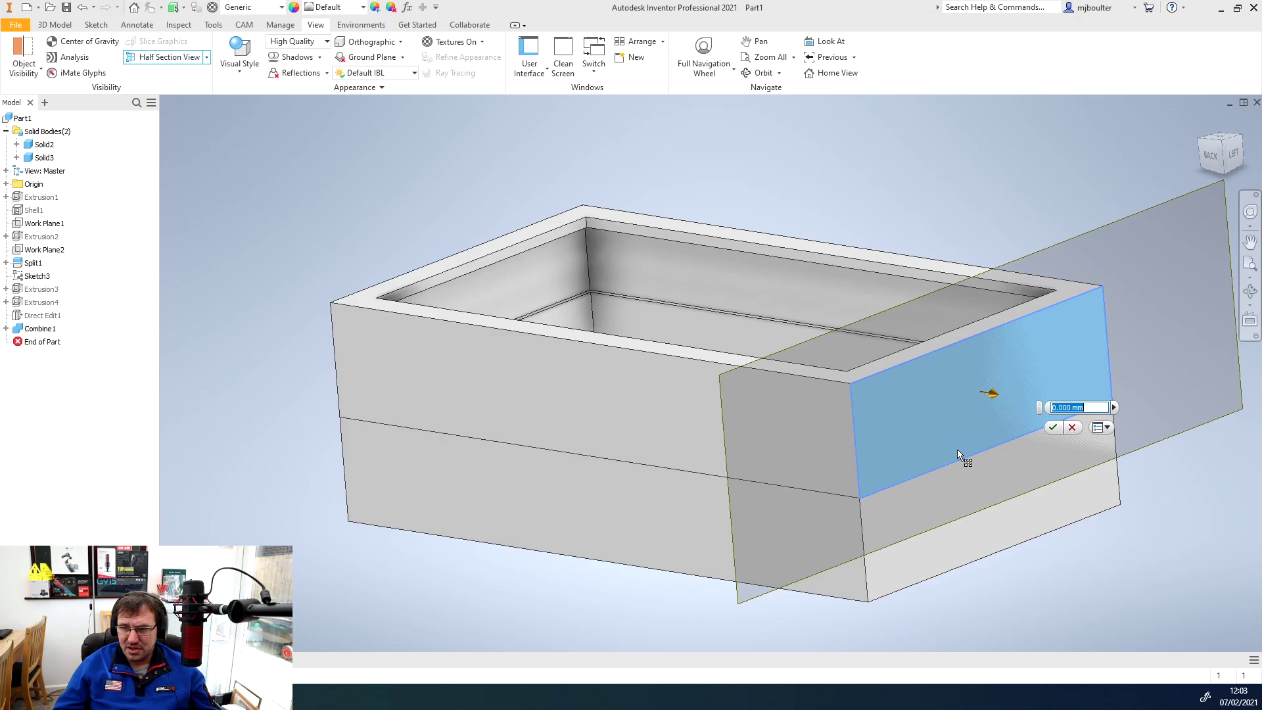
{"action": "left_click_drag", "start_coordinate": [902, 445], "coordinate": [760, 421]}
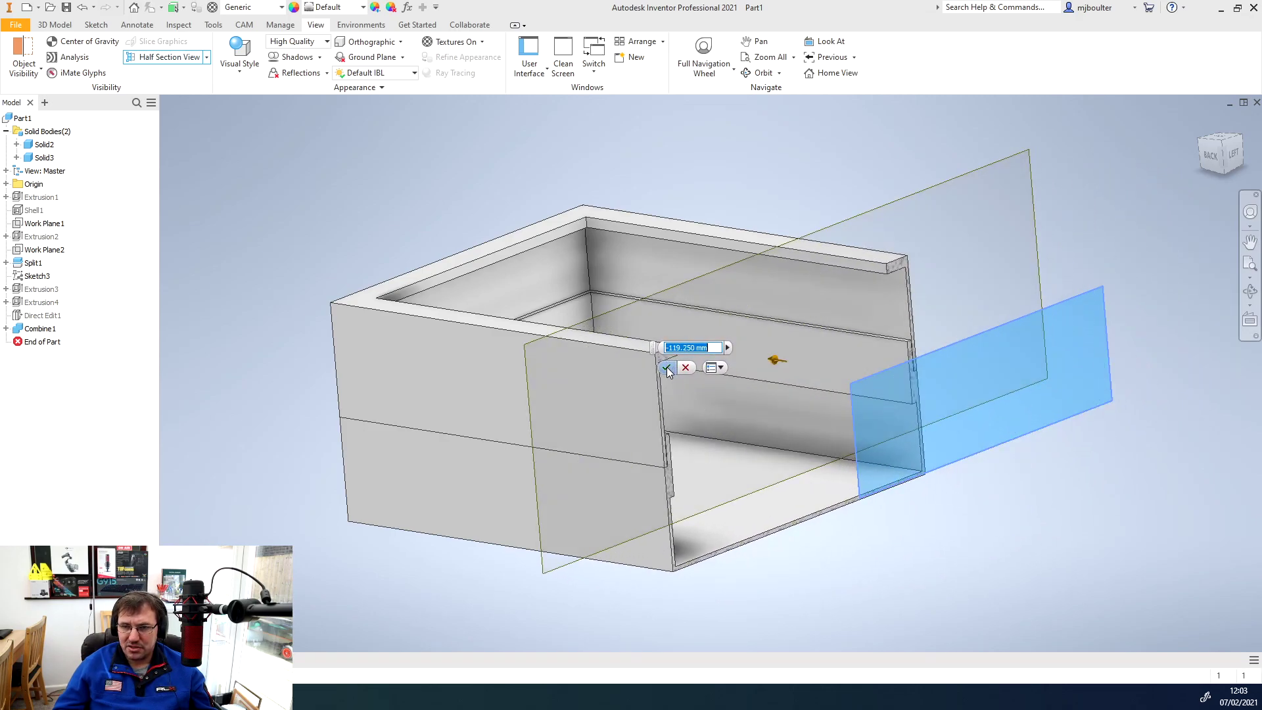
{"action": "left_click", "coordinate": [667, 367]}
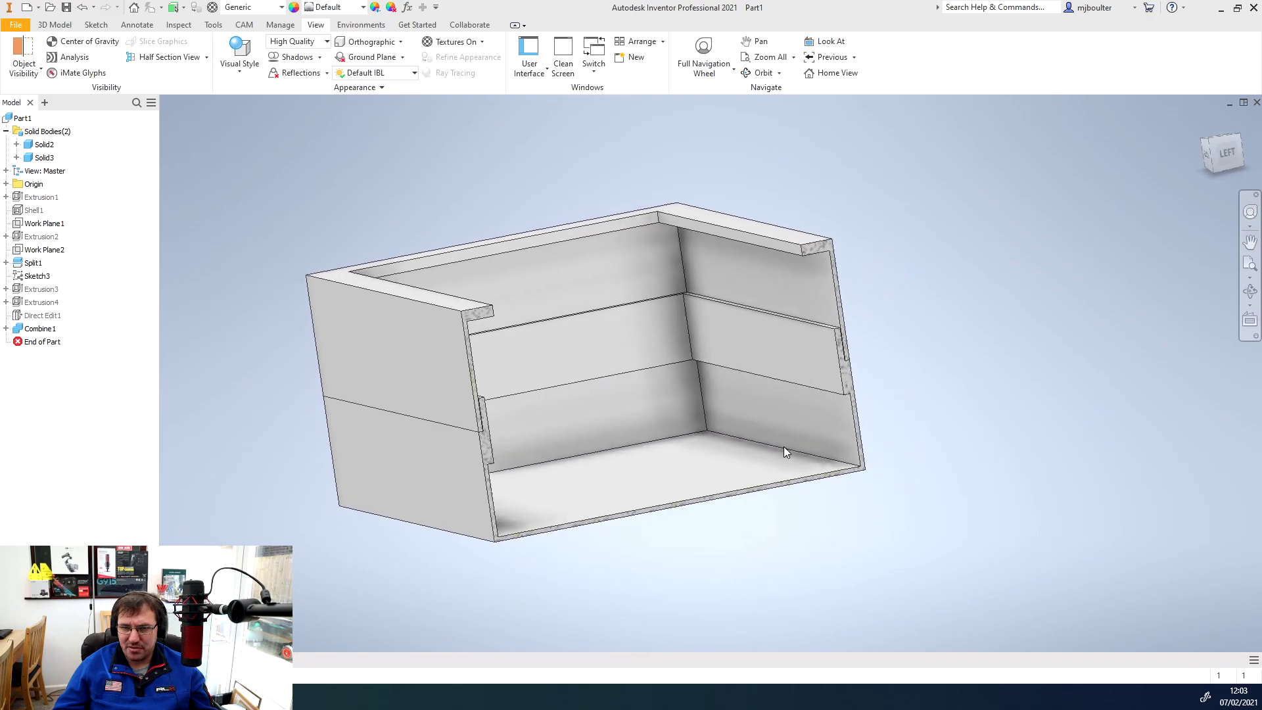
Zoom and orbit around the sectioned box to inspect the interlocking rim joint
{"action": "scroll", "coordinate": [771, 448], "scroll_direction": "up", "scroll_amount": 10}
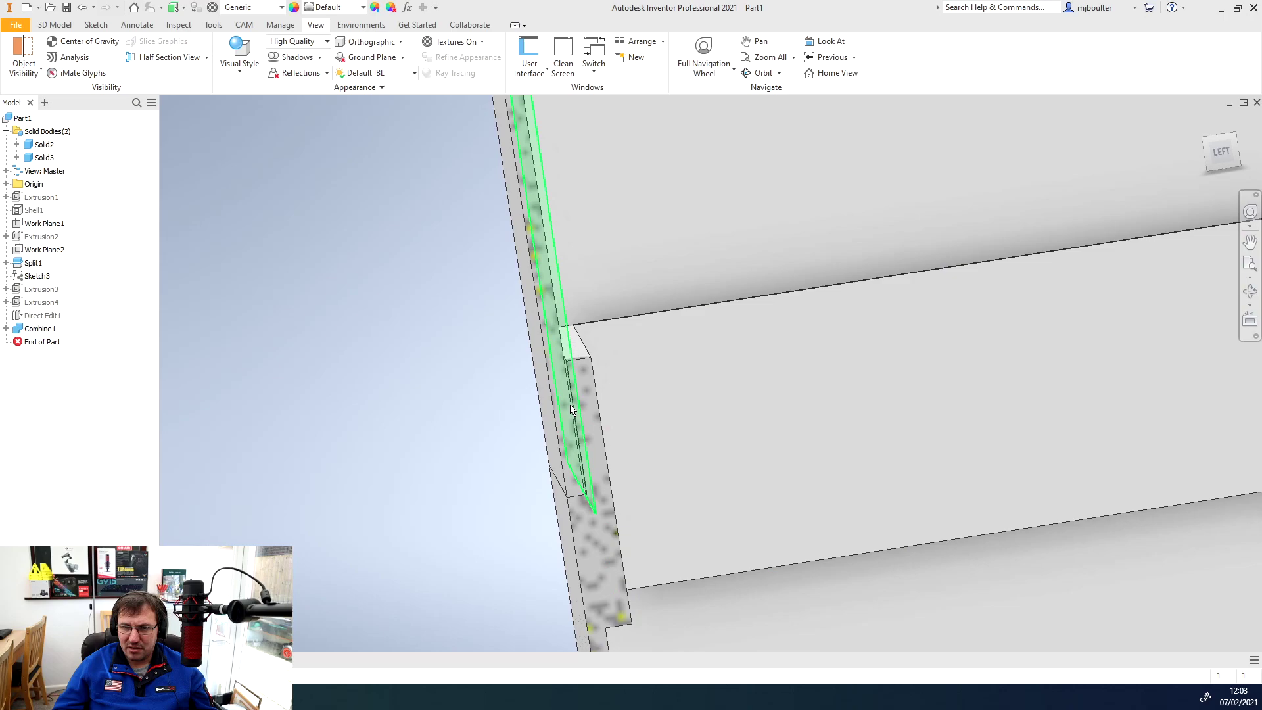
{"action": "scroll", "coordinate": [778, 450], "scroll_direction": "down", "scroll_amount": 6}
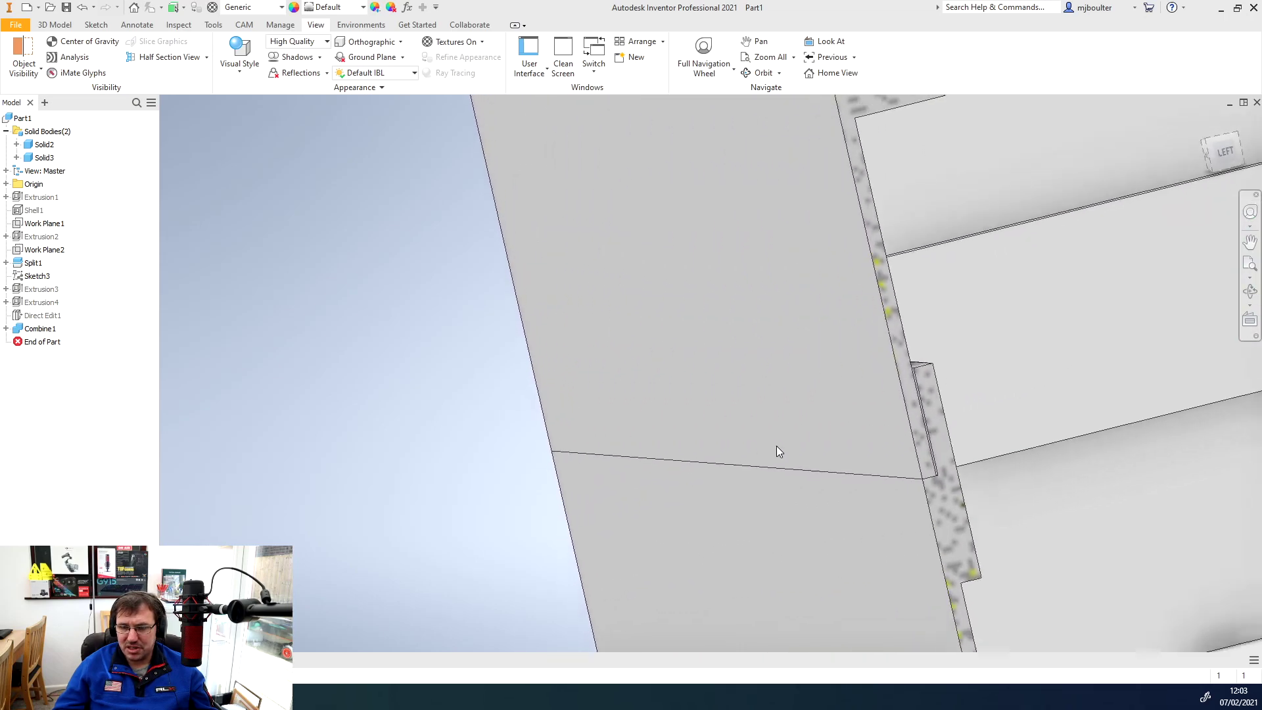
{"action": "scroll", "coordinate": [776, 446], "scroll_direction": "down", "scroll_amount": 5}
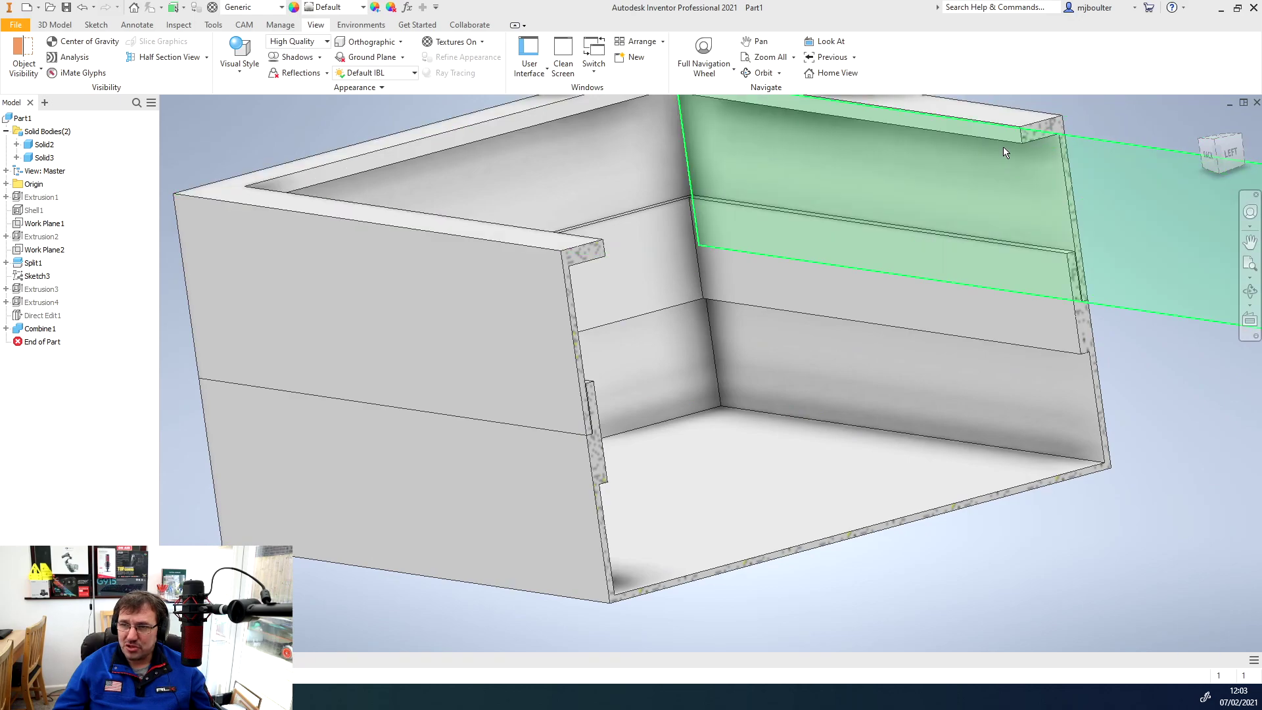
{"action": "middle_click_drag", "start_coordinate": [888, 517], "coordinate": [973, 344], "text": "shift"}
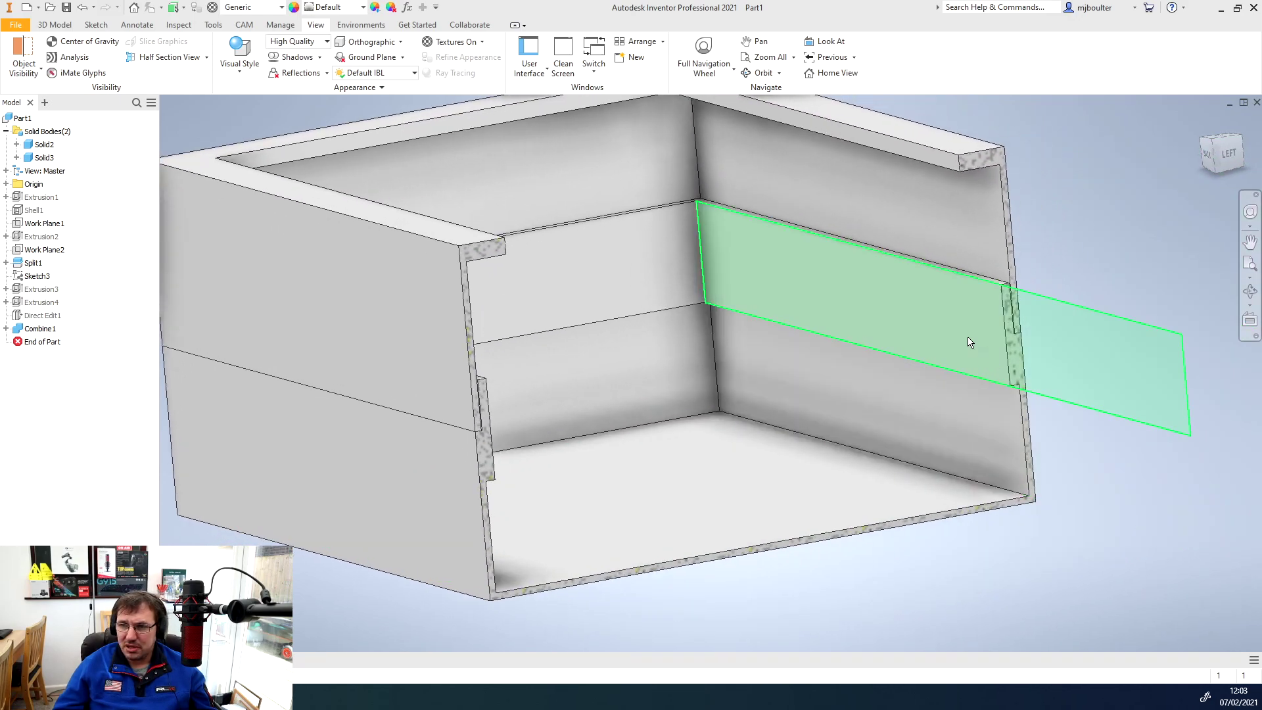
{"action": "scroll", "coordinate": [791, 443], "scroll_direction": "down", "scroll_amount": 2}
{"action": "middle_click_drag", "start_coordinate": [790, 443], "coordinate": [747, 398], "text": "shift"}
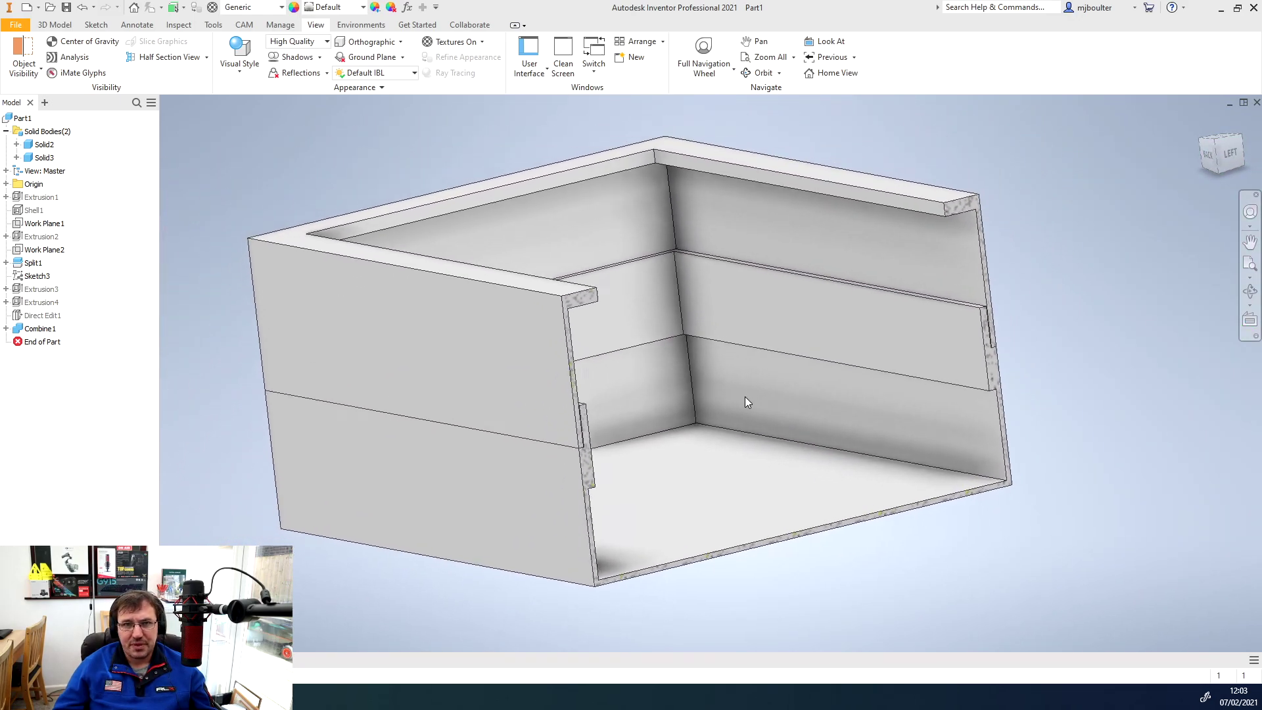
{"action": "left_click", "coordinate": [205, 57]}
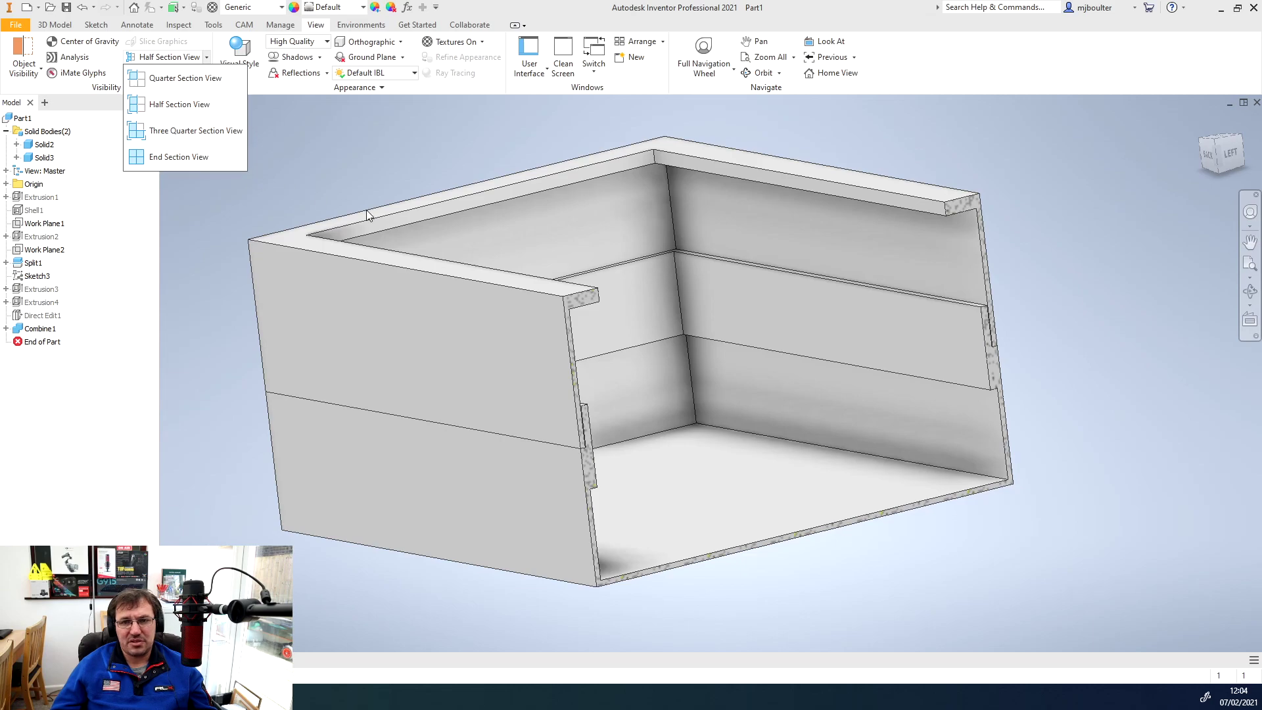
Choose End Section View to restore the complete unsectioned box
{"action": "left_click", "coordinate": [172, 158]}
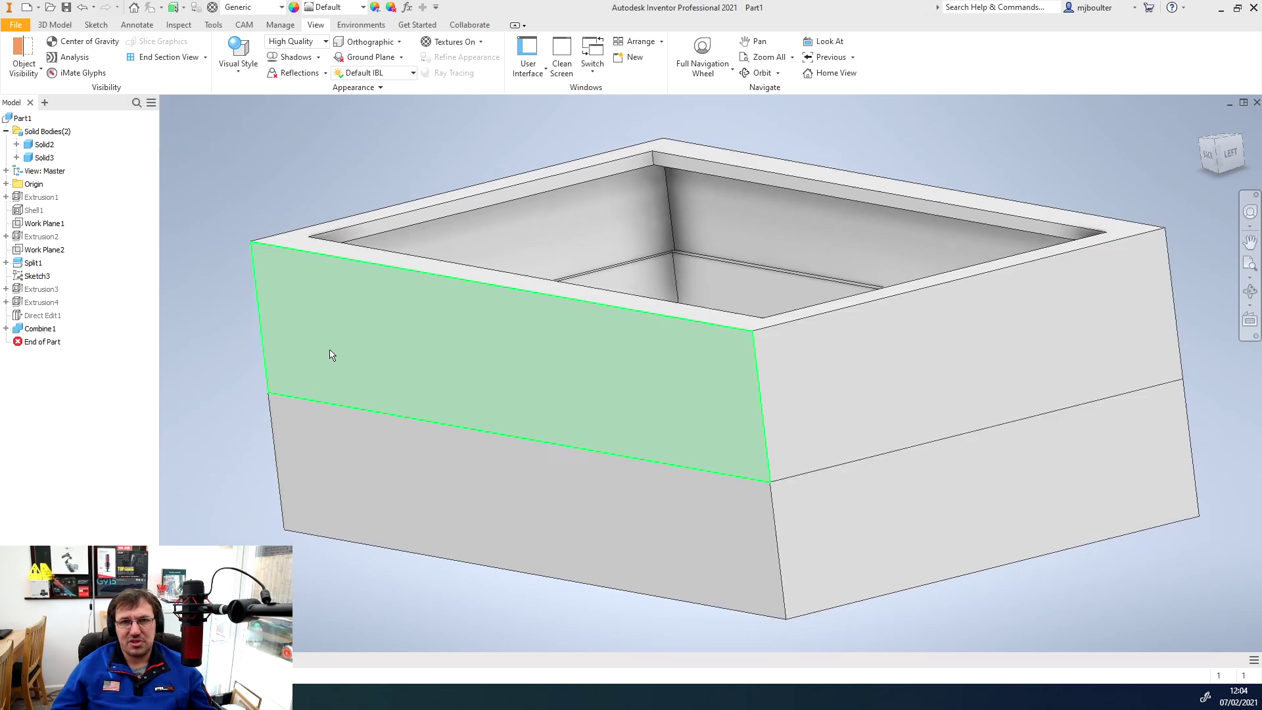